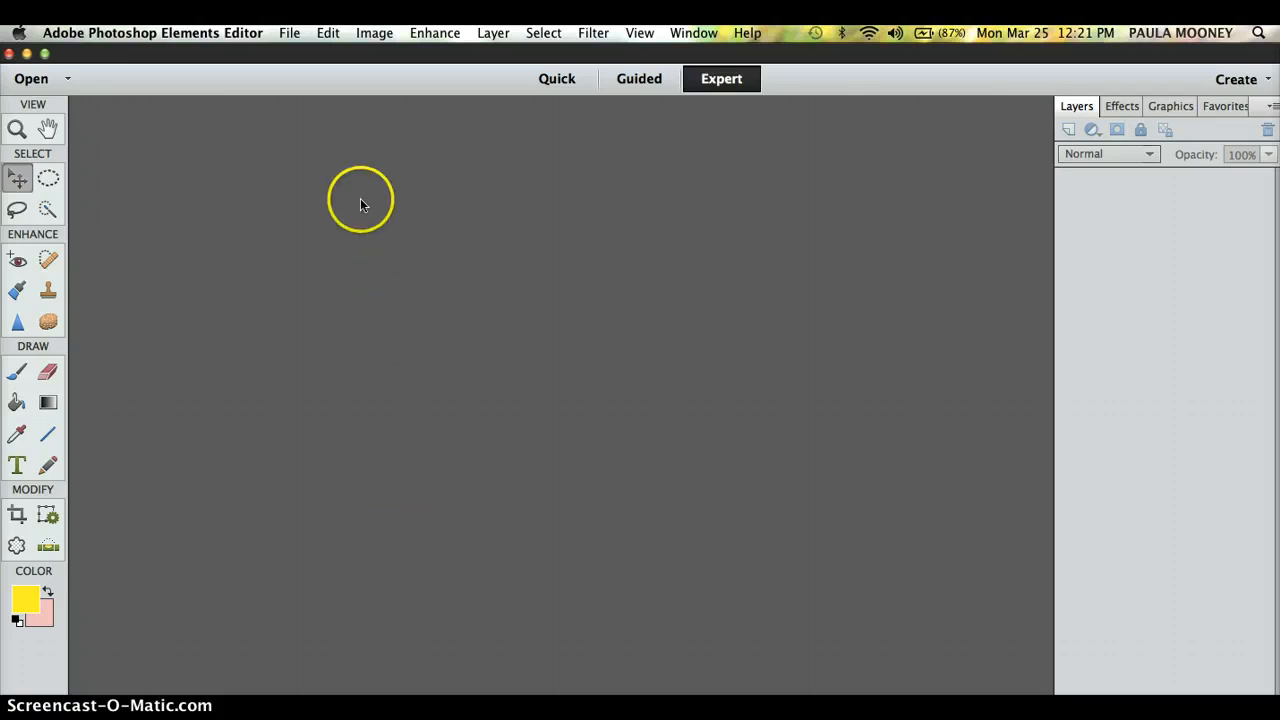
# Step: Open the wet.jpg portrait from the Desktop
pyautogui.click(291, 36)
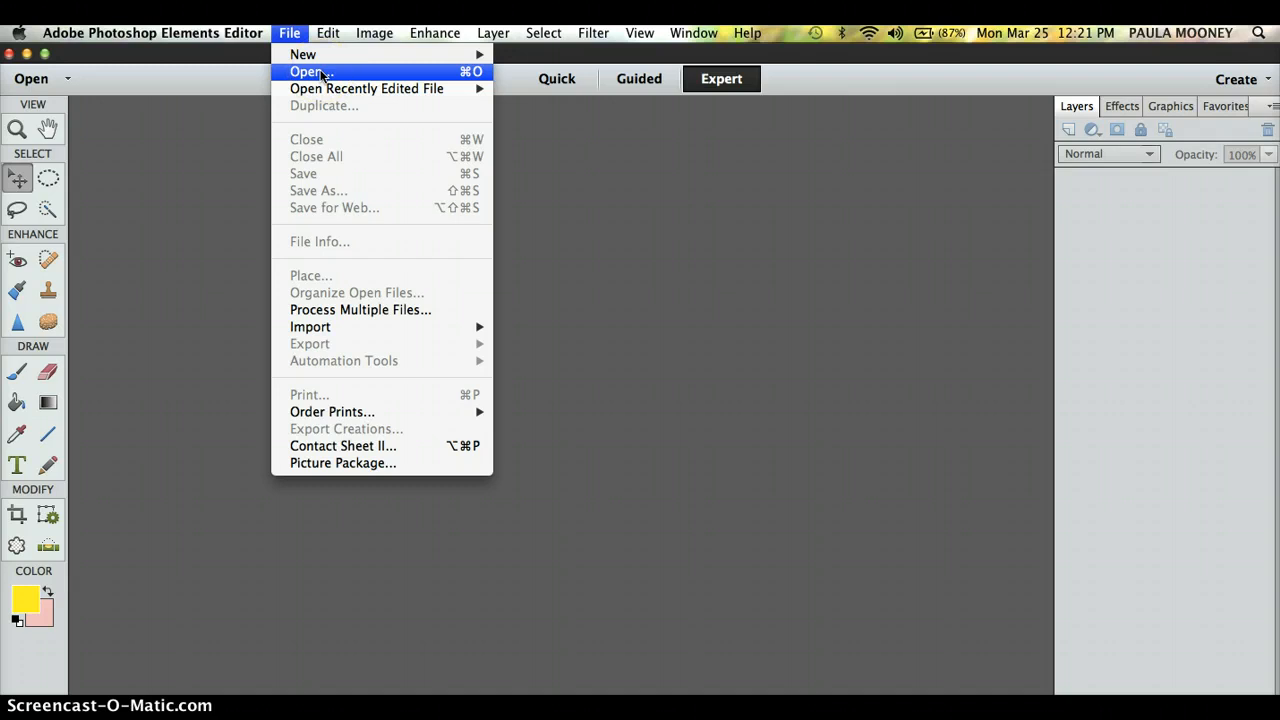
pyautogui.click(318, 72)
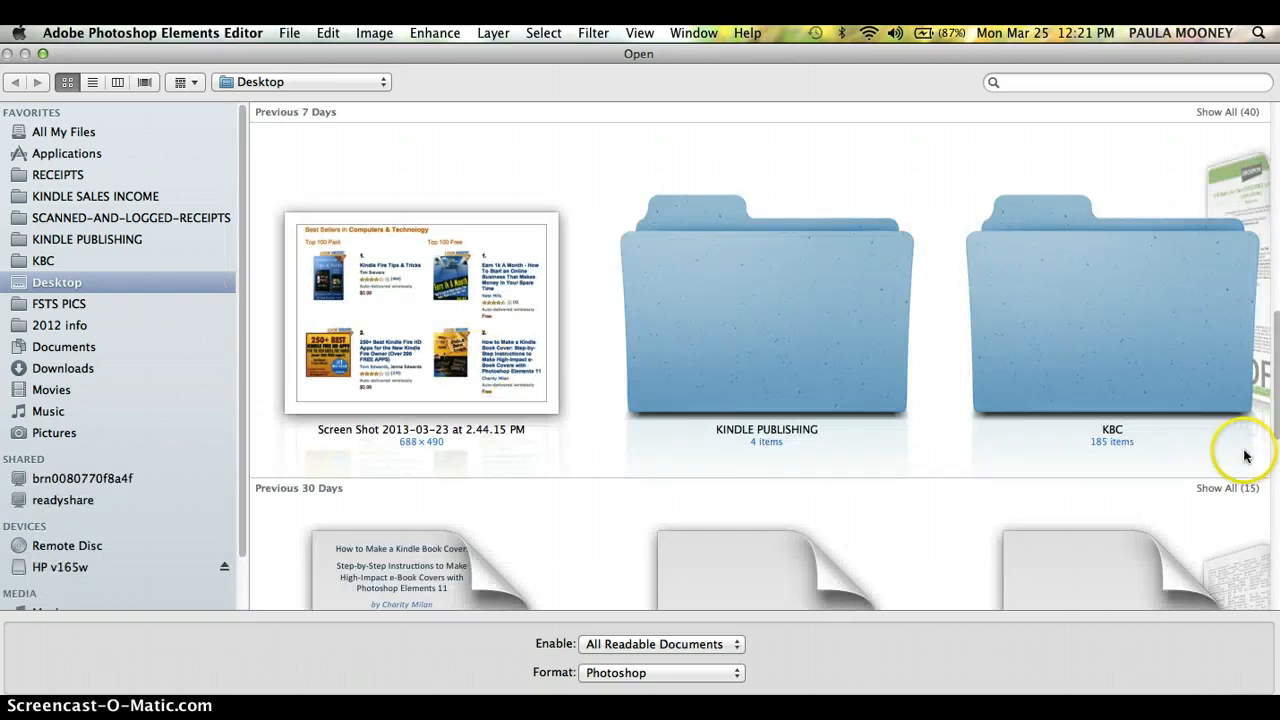
pyautogui.moveTo(1278, 412); pyautogui.dragTo(1278, 195)
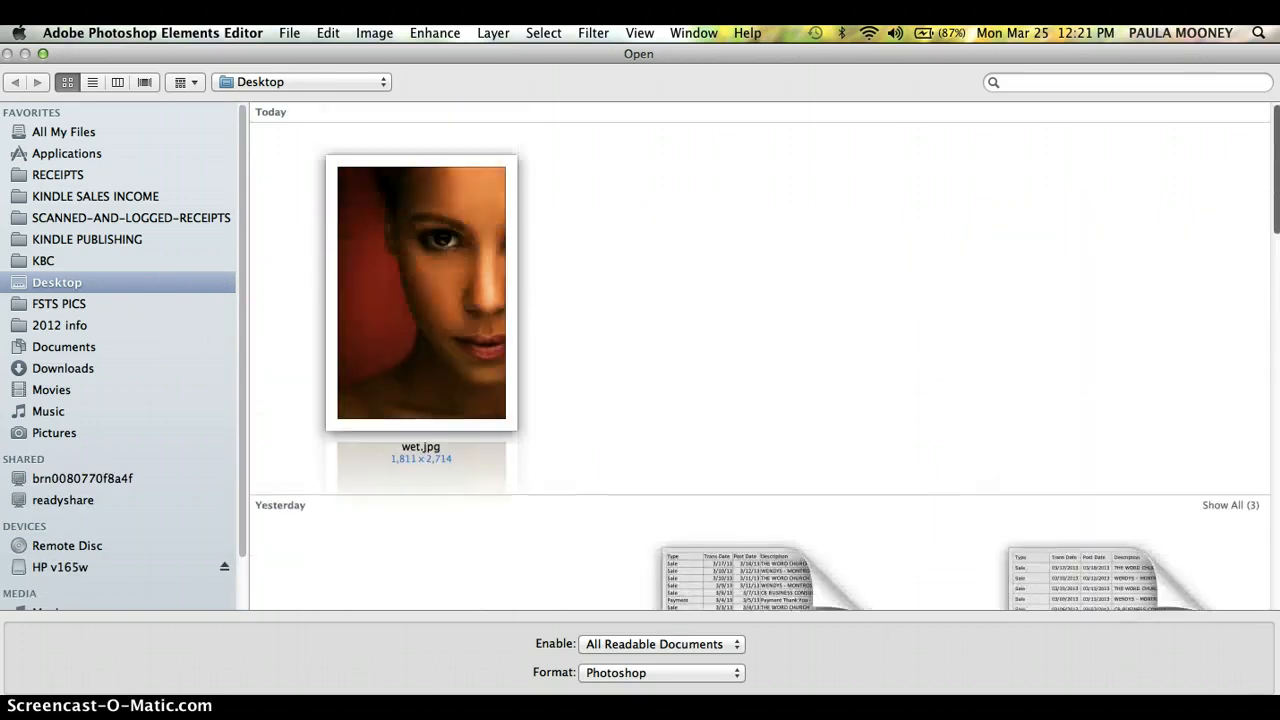
pyautogui.click(460, 314)
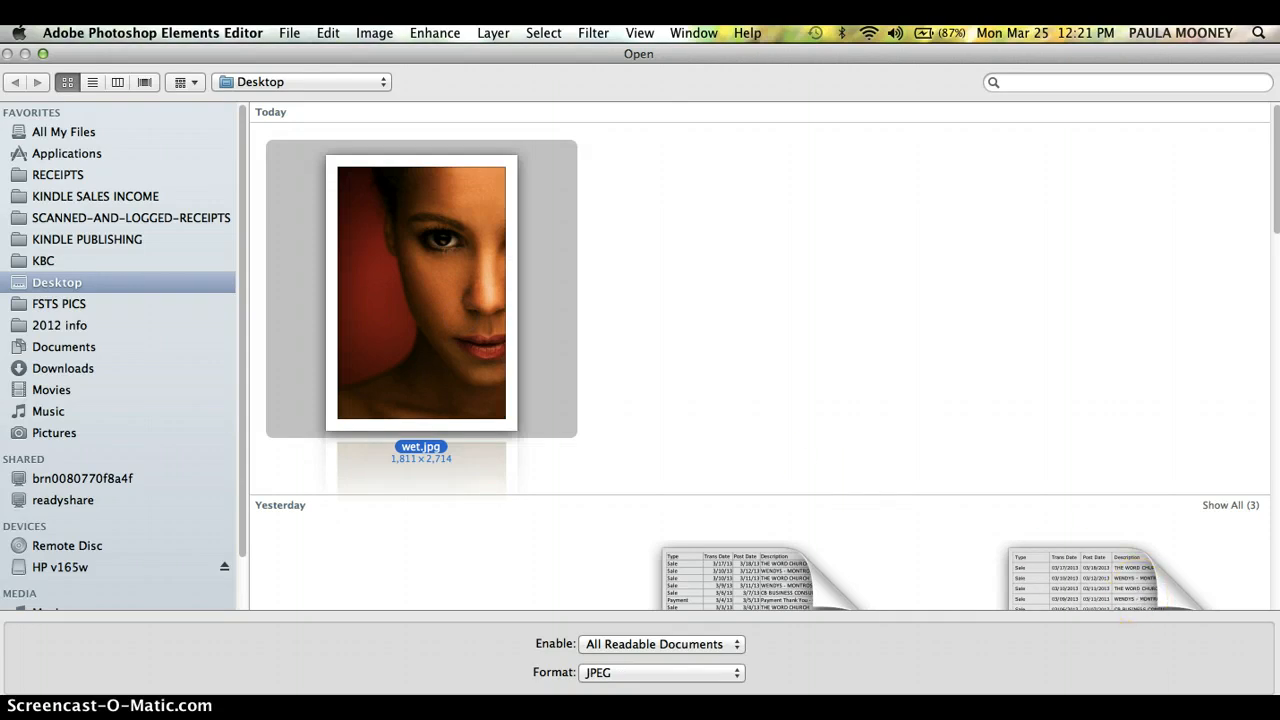
pyautogui.press('Return')
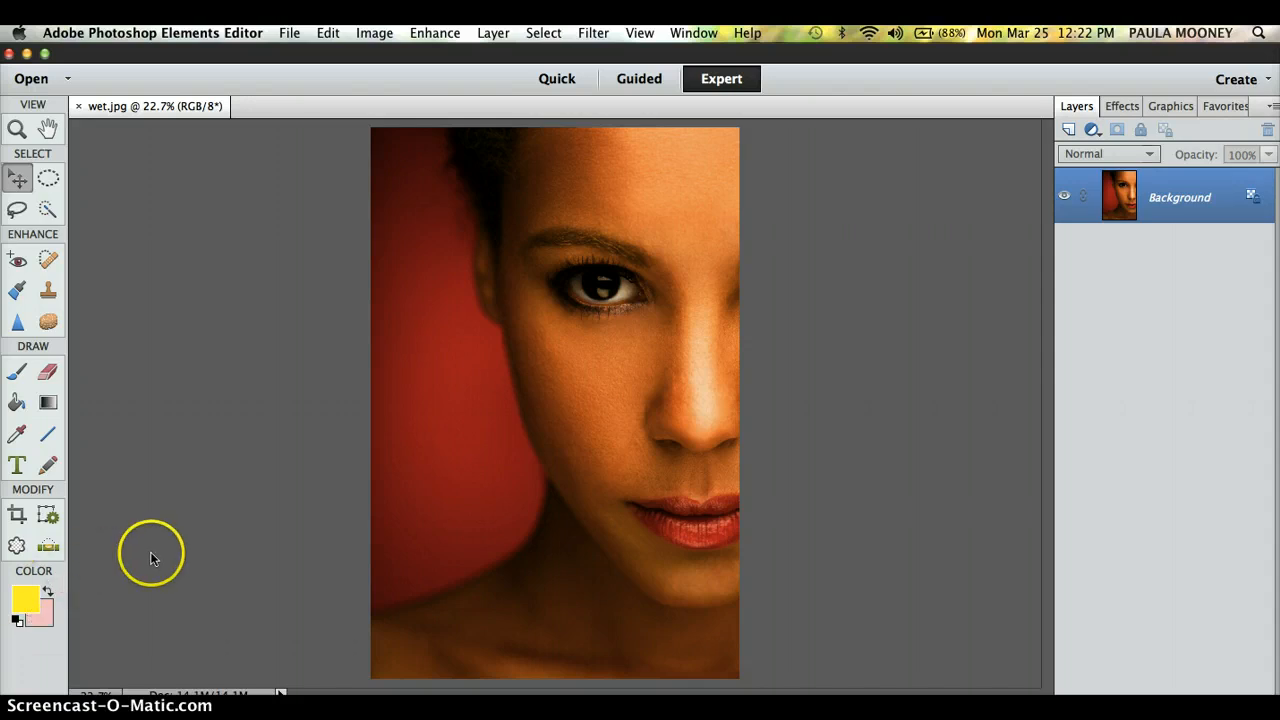
# Step: Pick the Horizontal Type tool, look through the Window menu without changes, and click the photo's top-left
pyautogui.click(19, 466)
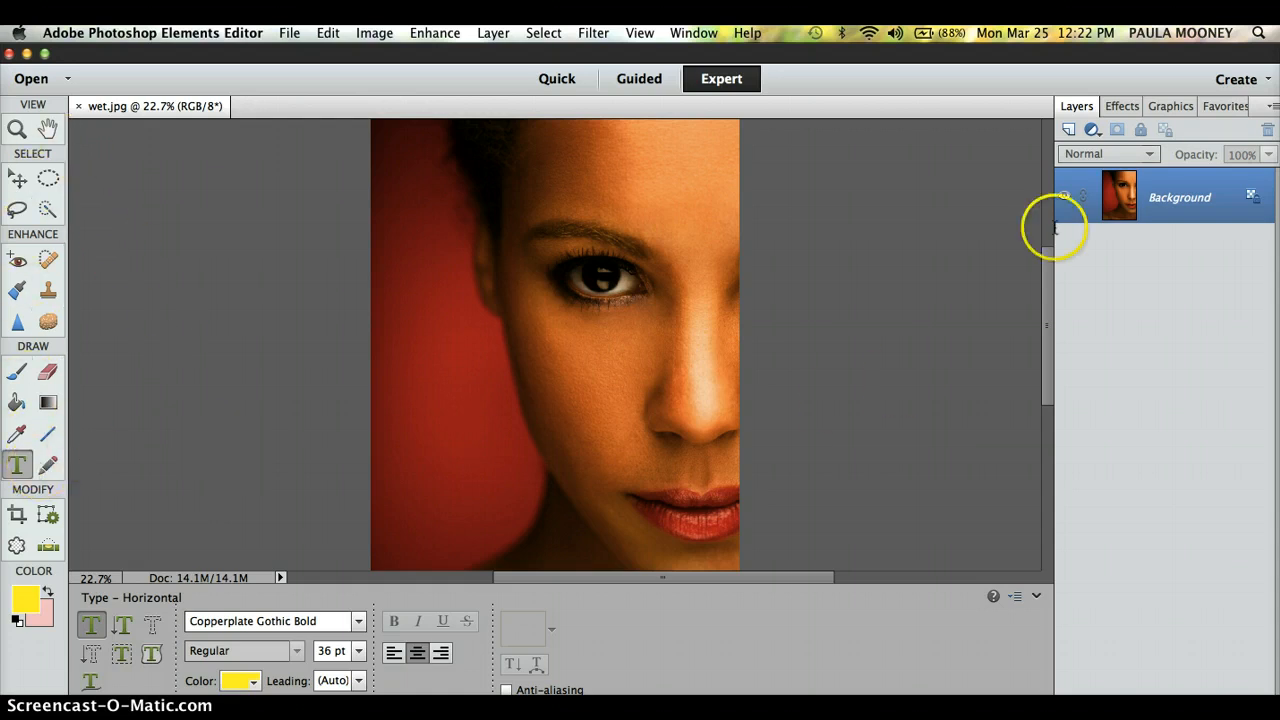
pyautogui.click(696, 33)
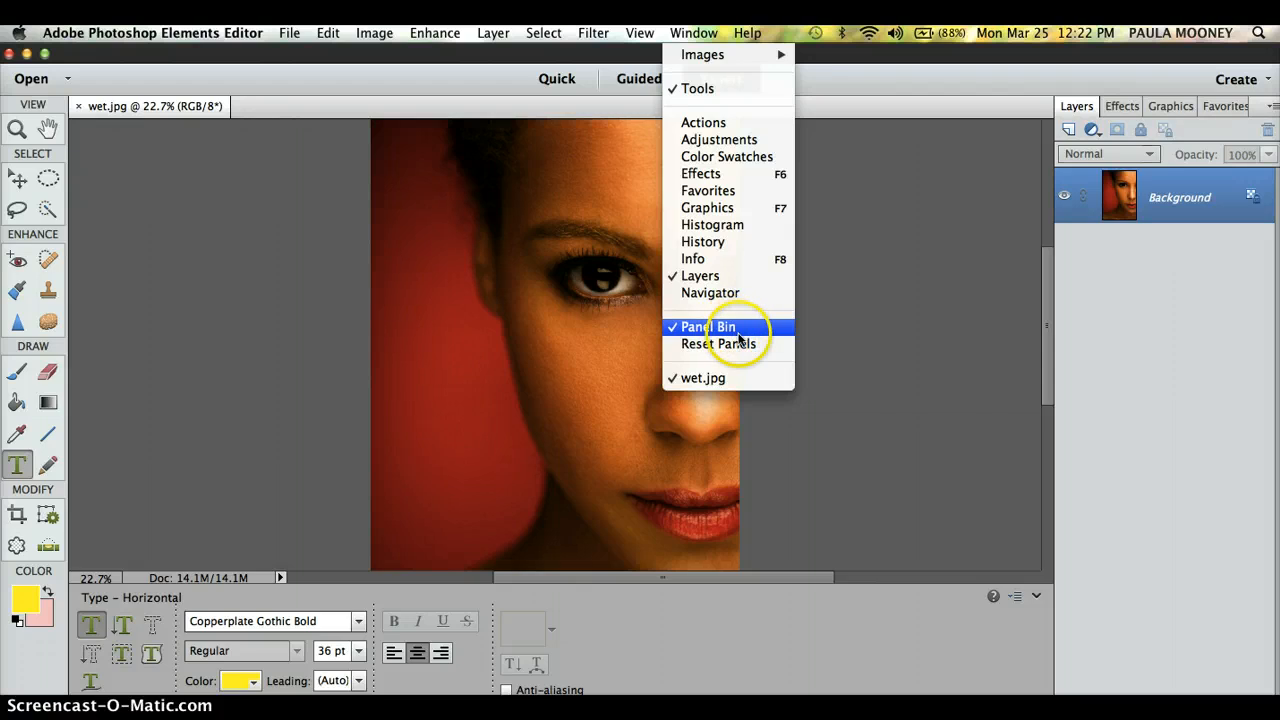
pyautogui.click(843, 412)
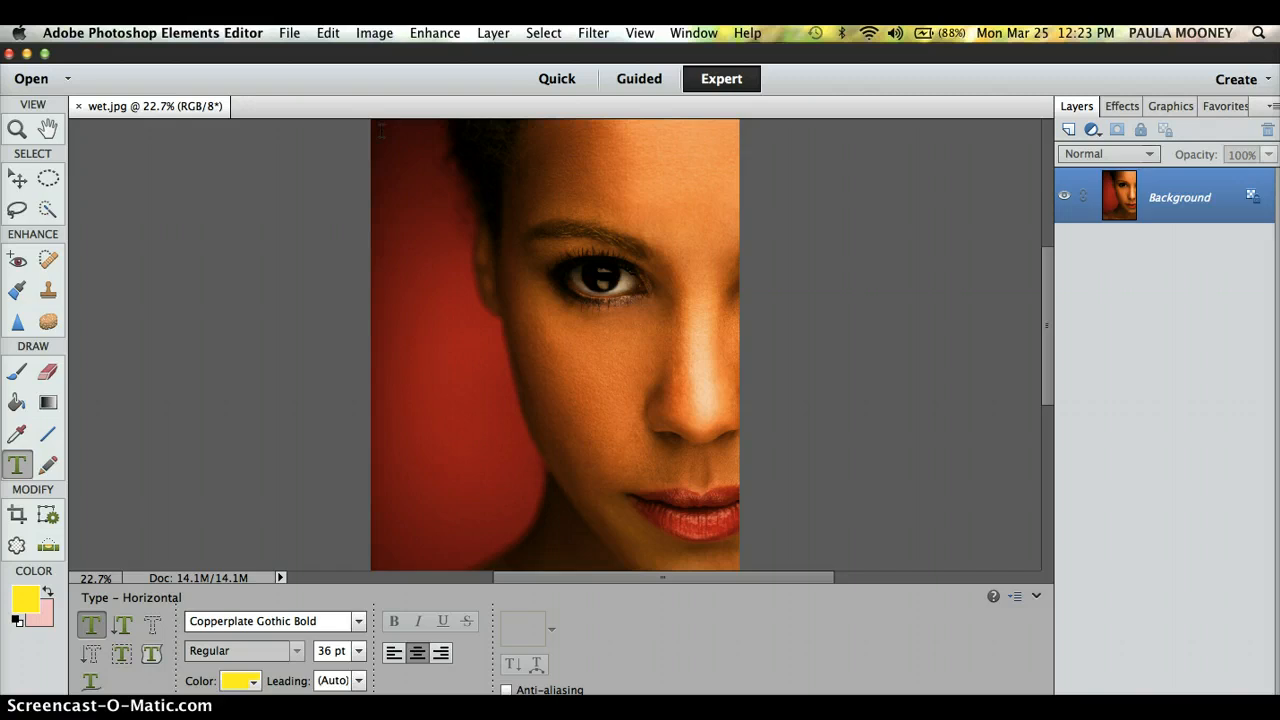
pyautogui.click(381, 131)
# Step: Draw a text box over the photo's upper left, left-aligned, with 10% Gray text colour
pyautogui.moveTo(381, 131); pyautogui.dragTo(686, 462)
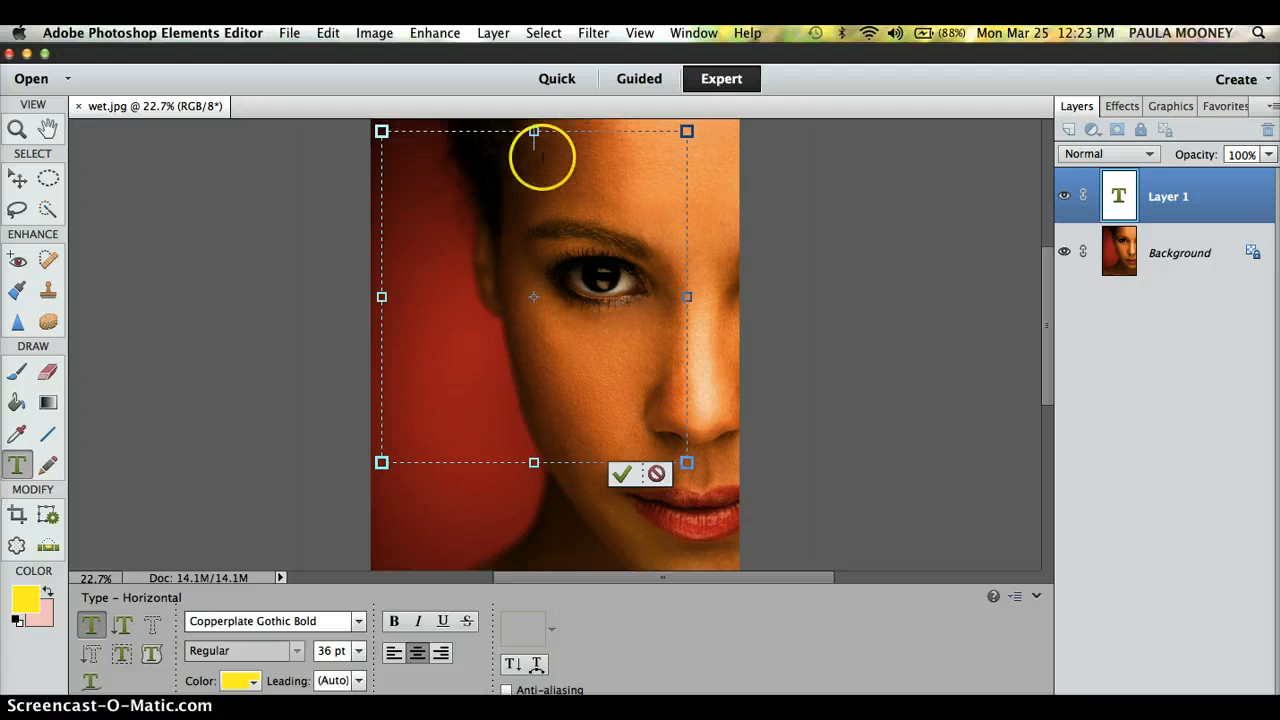
pyautogui.click(393, 653)
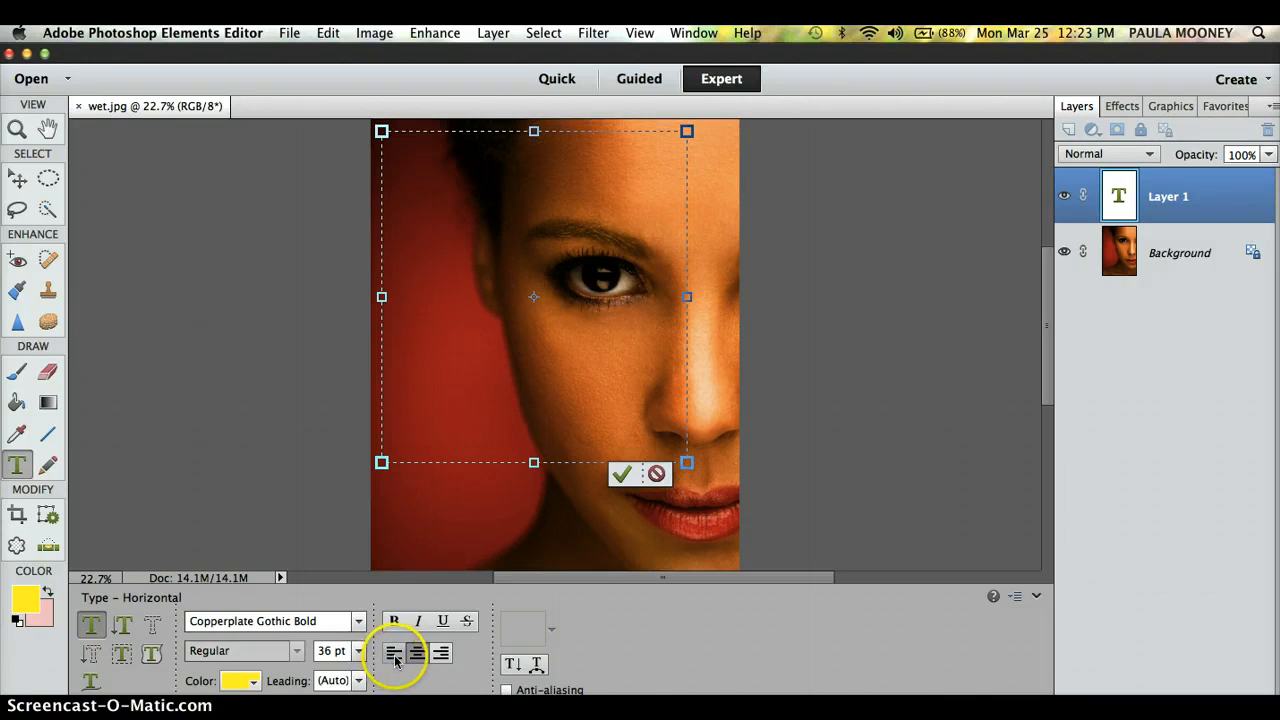
pyautogui.click(256, 682)
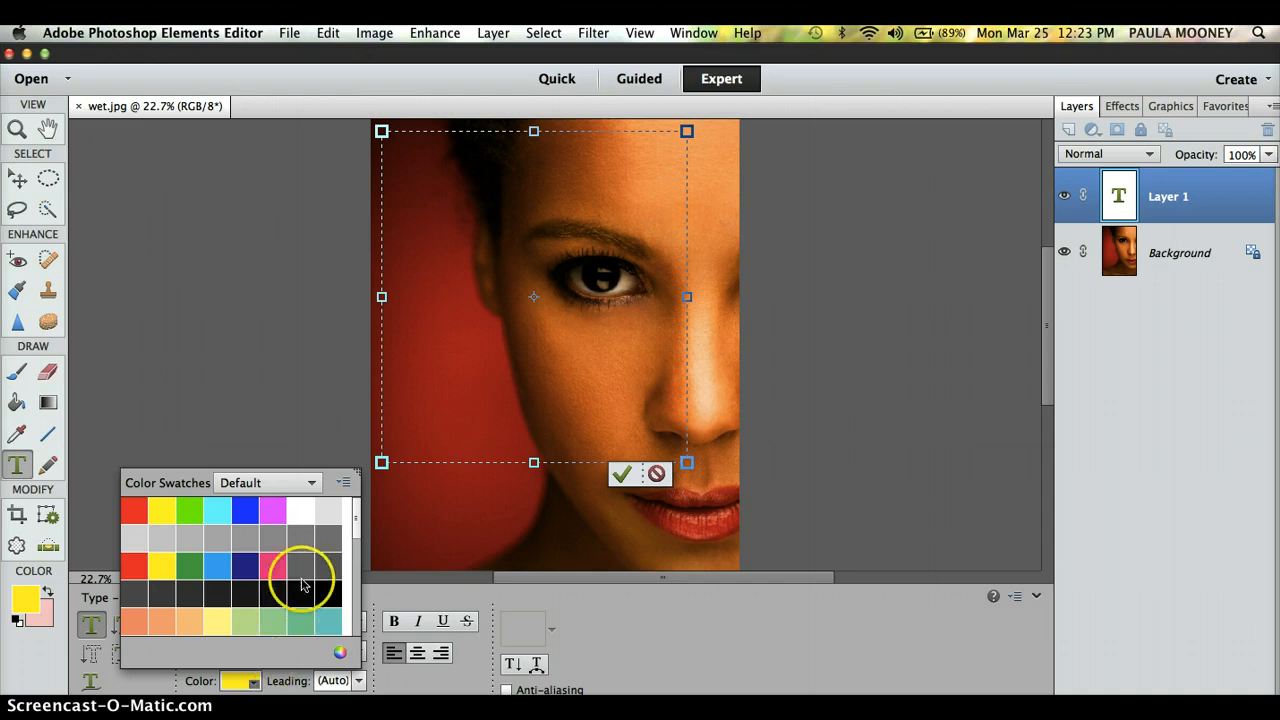
pyautogui.click(330, 512)
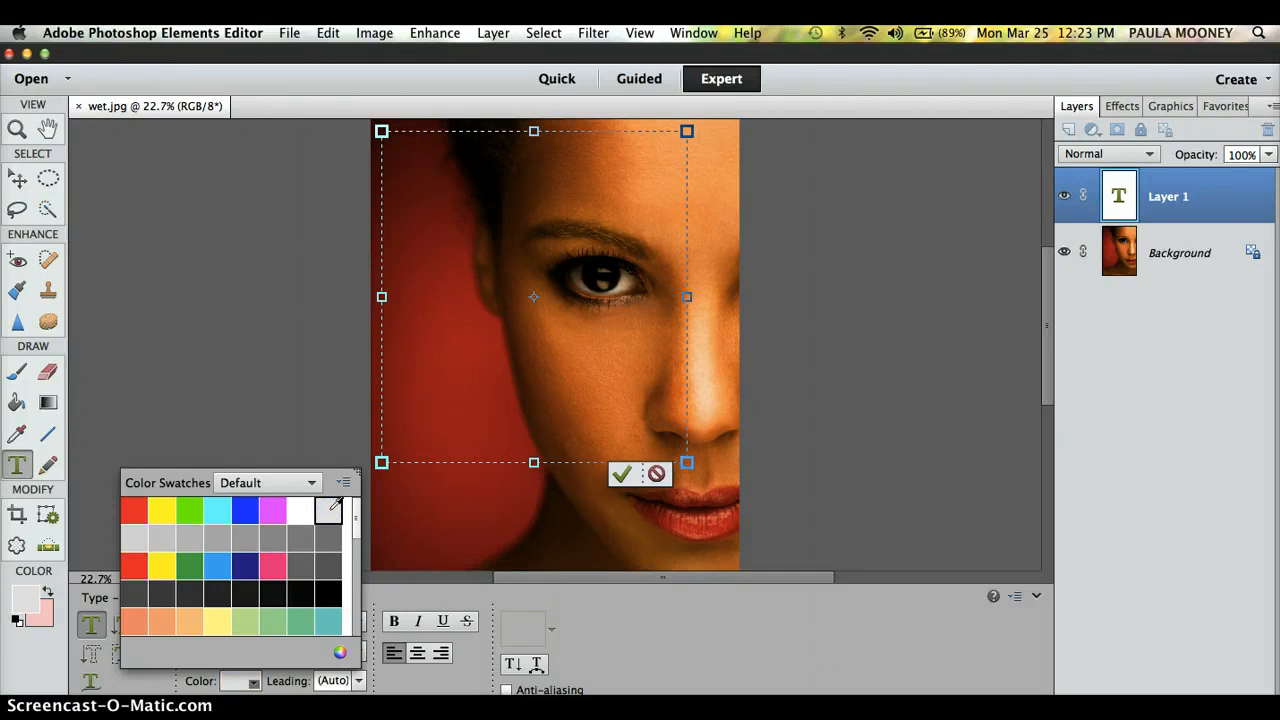
pyautogui.click(477, 658)
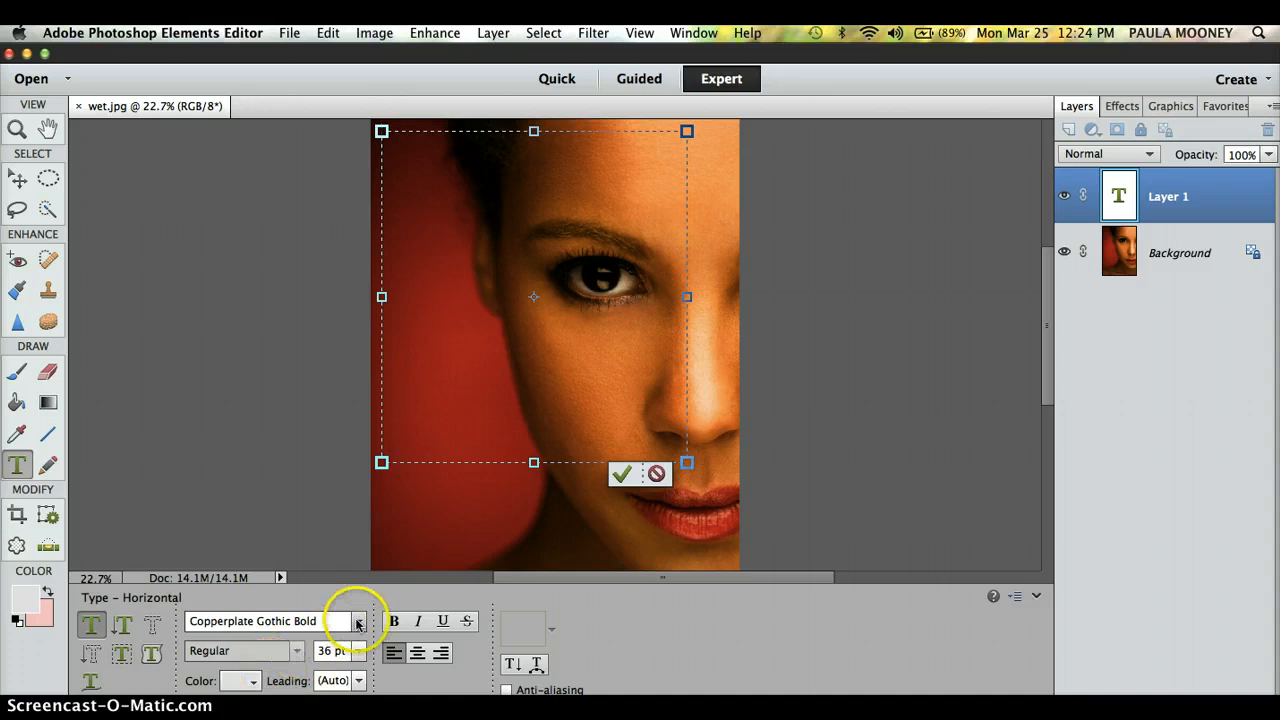
# Step: Set the type to Marker Felt, Wide style, bold, at 48 pt
pyautogui.click(354, 621)
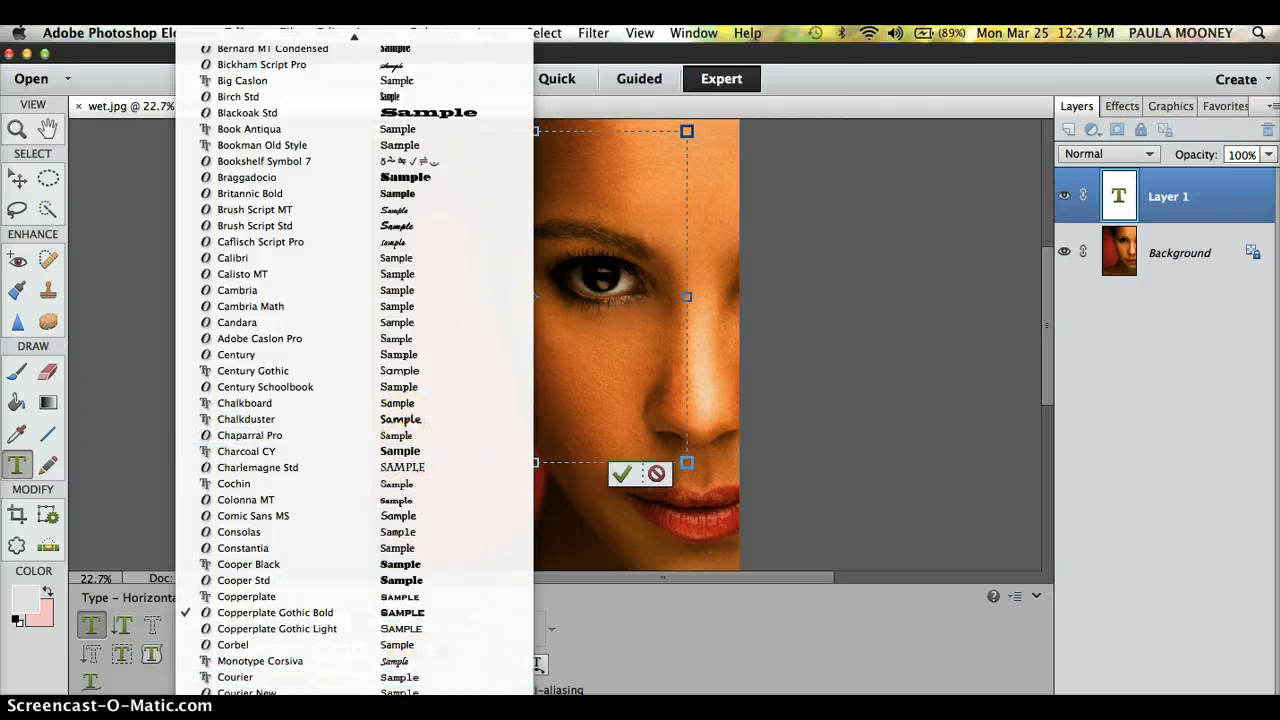
pyautogui.moveTo(383, 692)
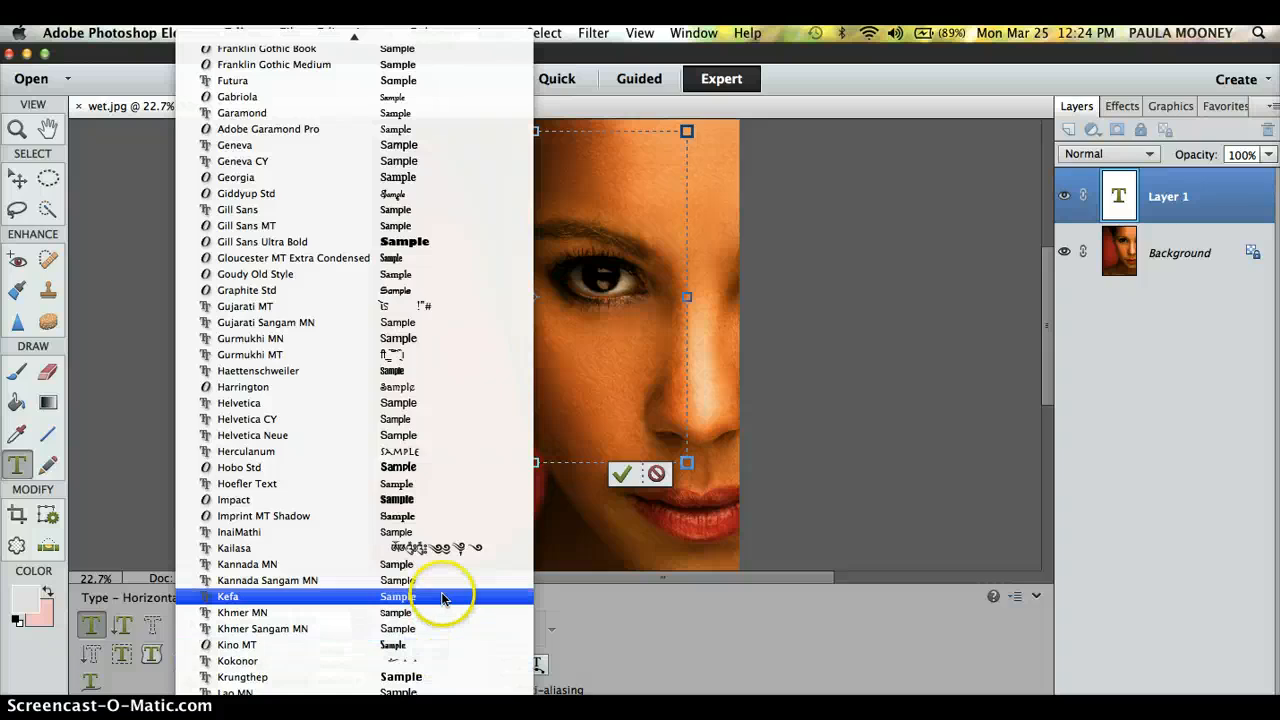
pyautogui.moveTo(440, 694)
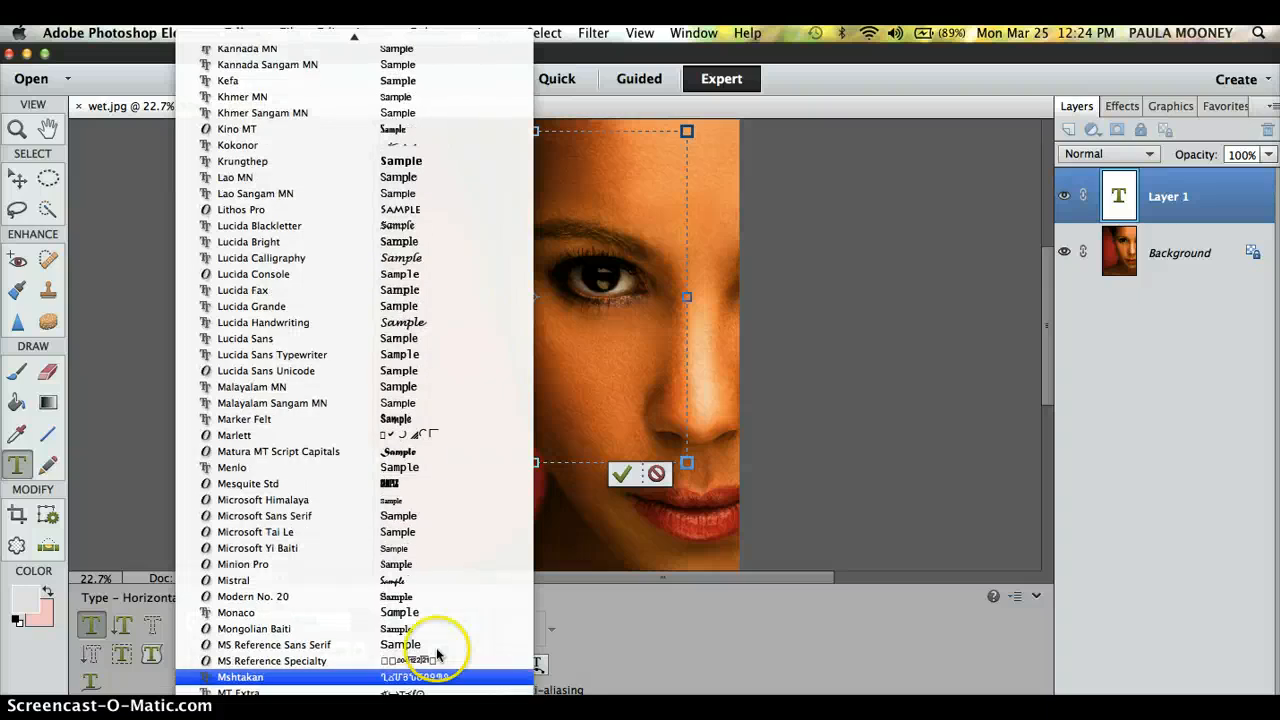
pyautogui.click(433, 419)
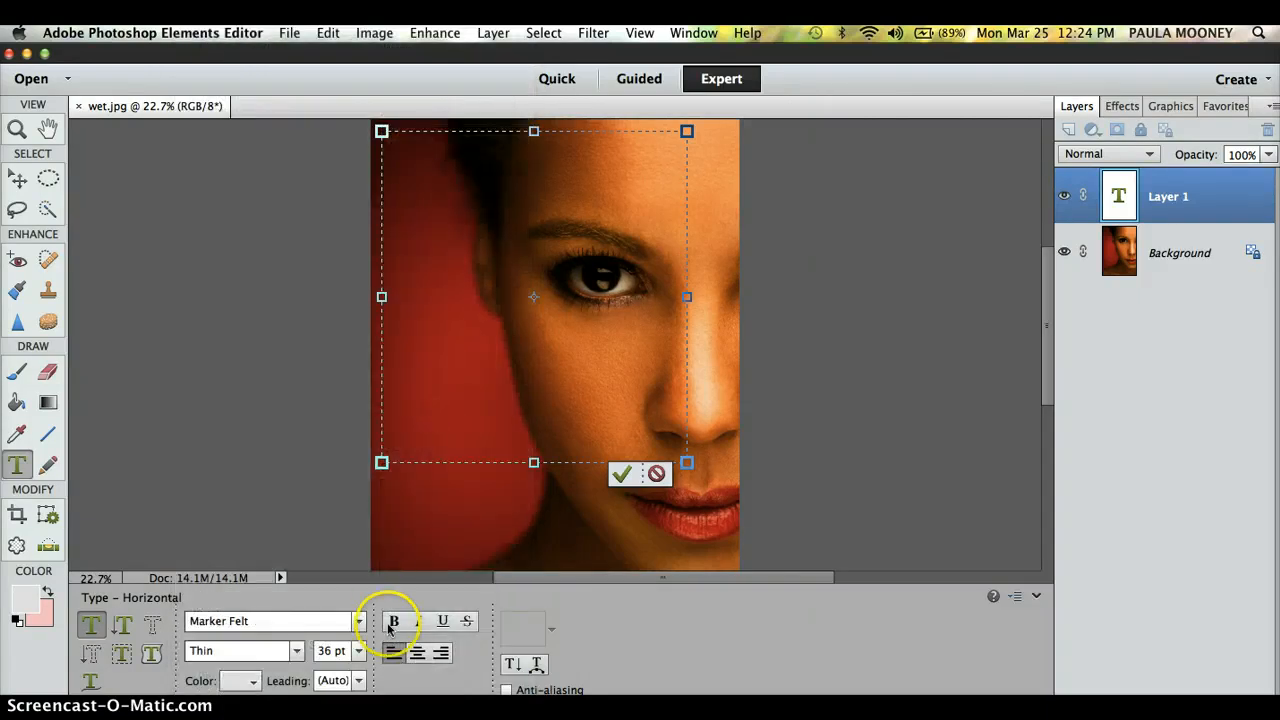
pyautogui.click(300, 659)
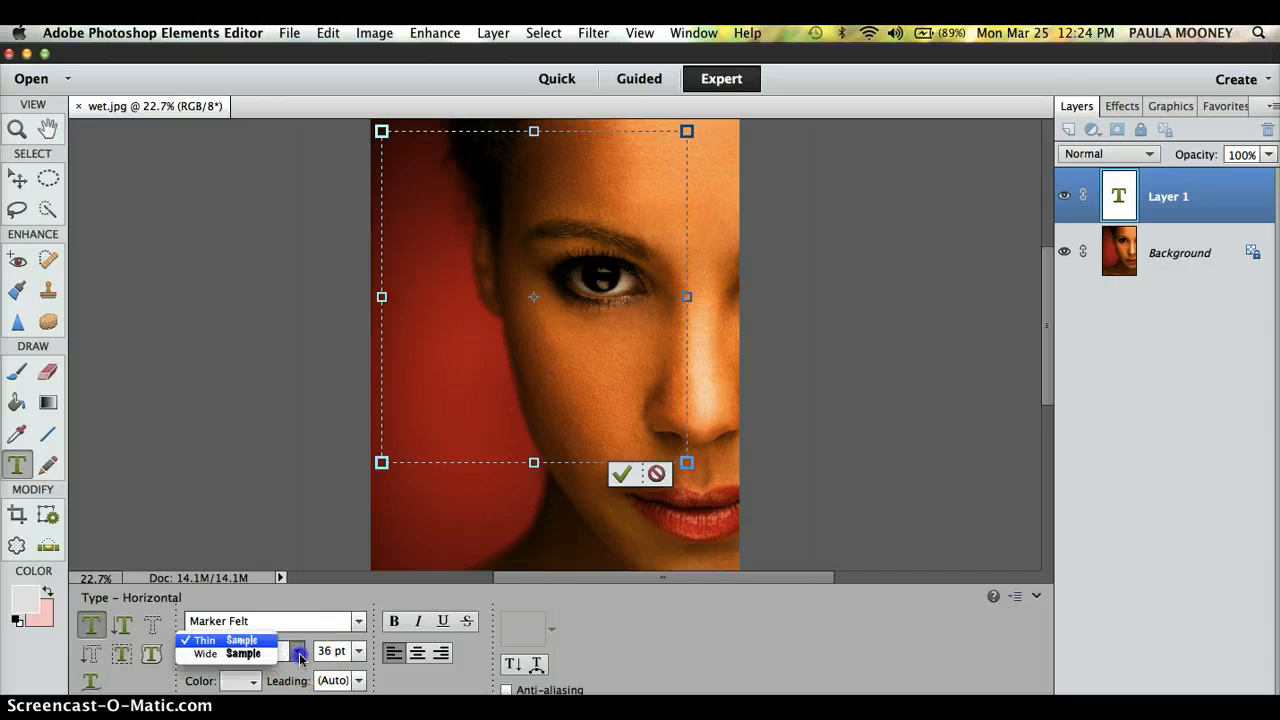
pyautogui.click(266, 655)
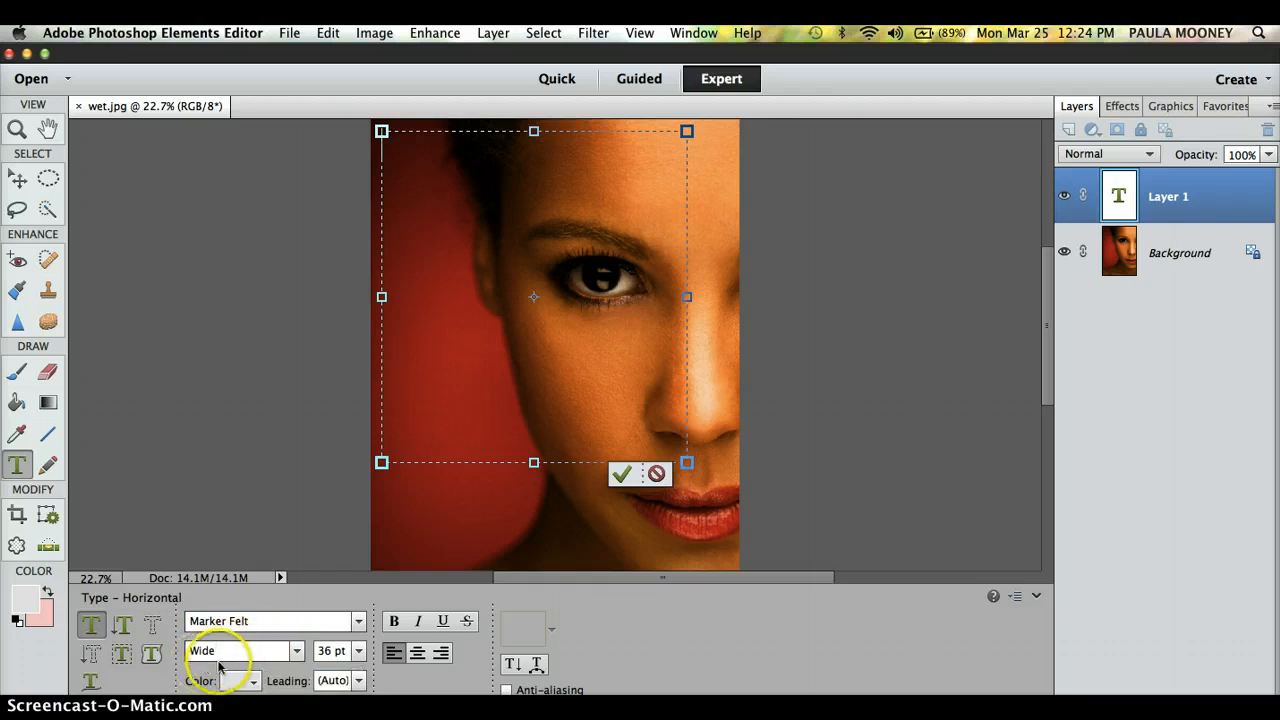
pyautogui.click(394, 621)
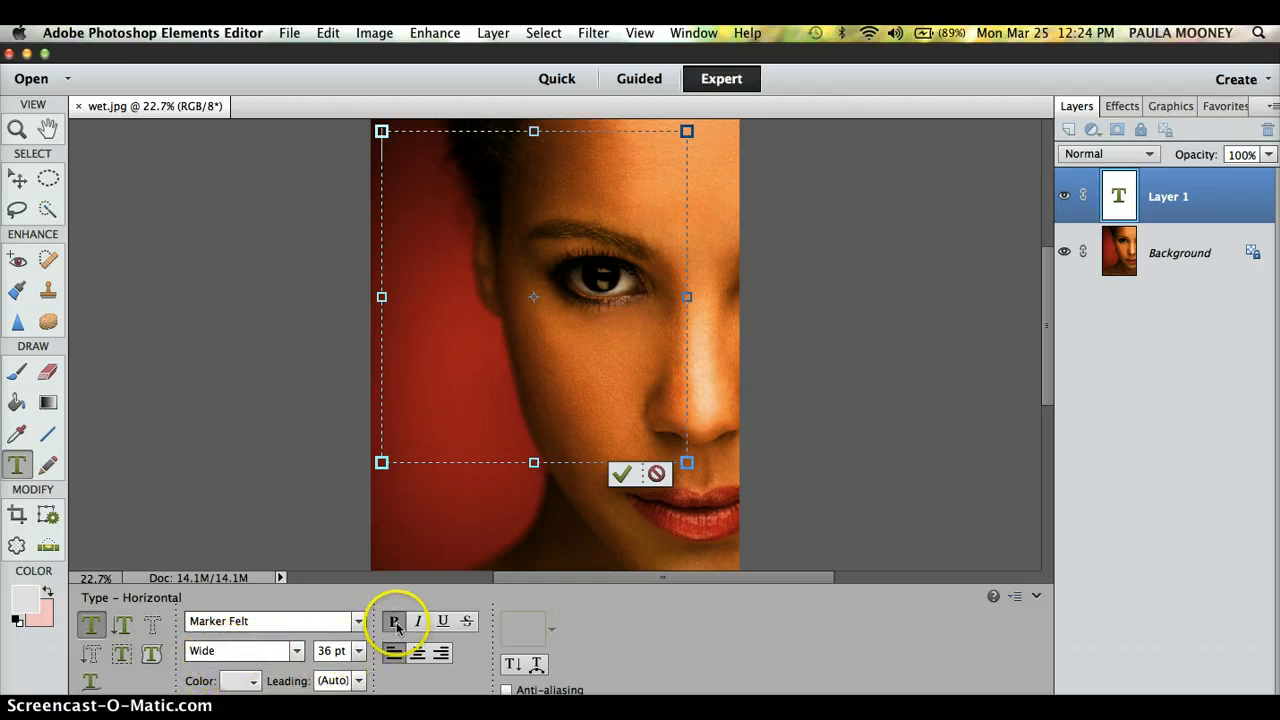
pyautogui.click(358, 656)
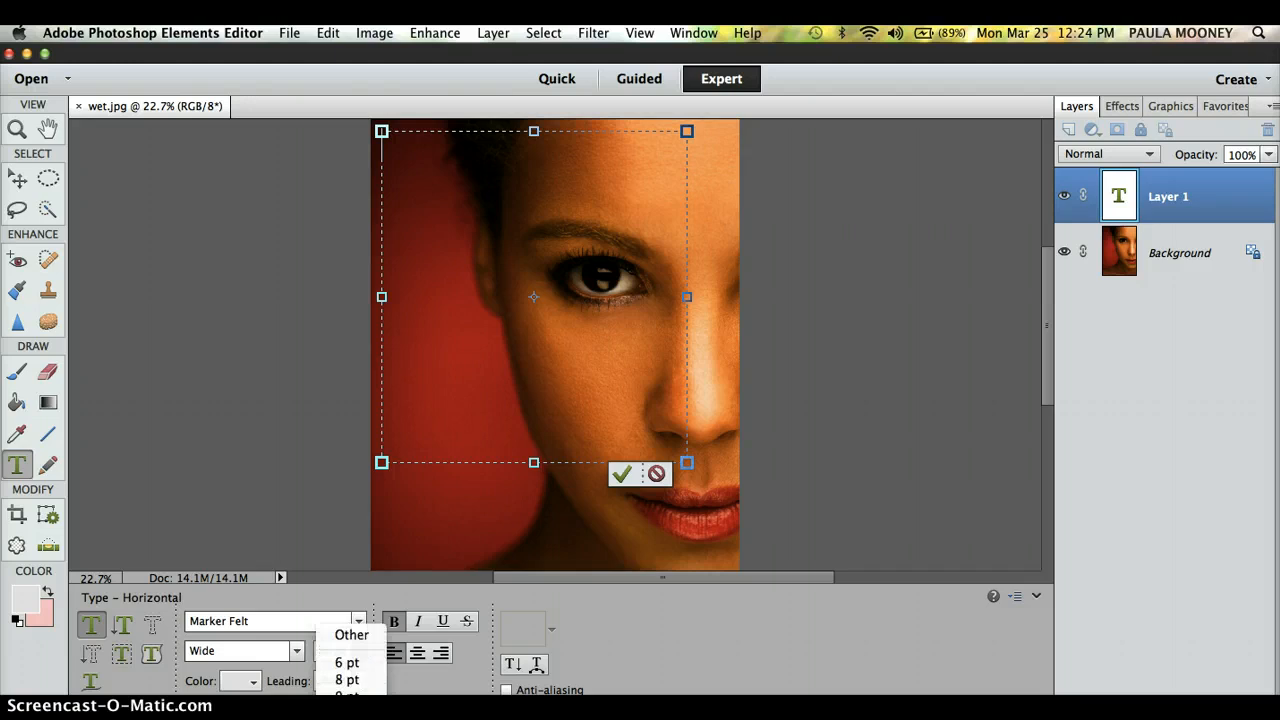
pyautogui.click(352, 687)
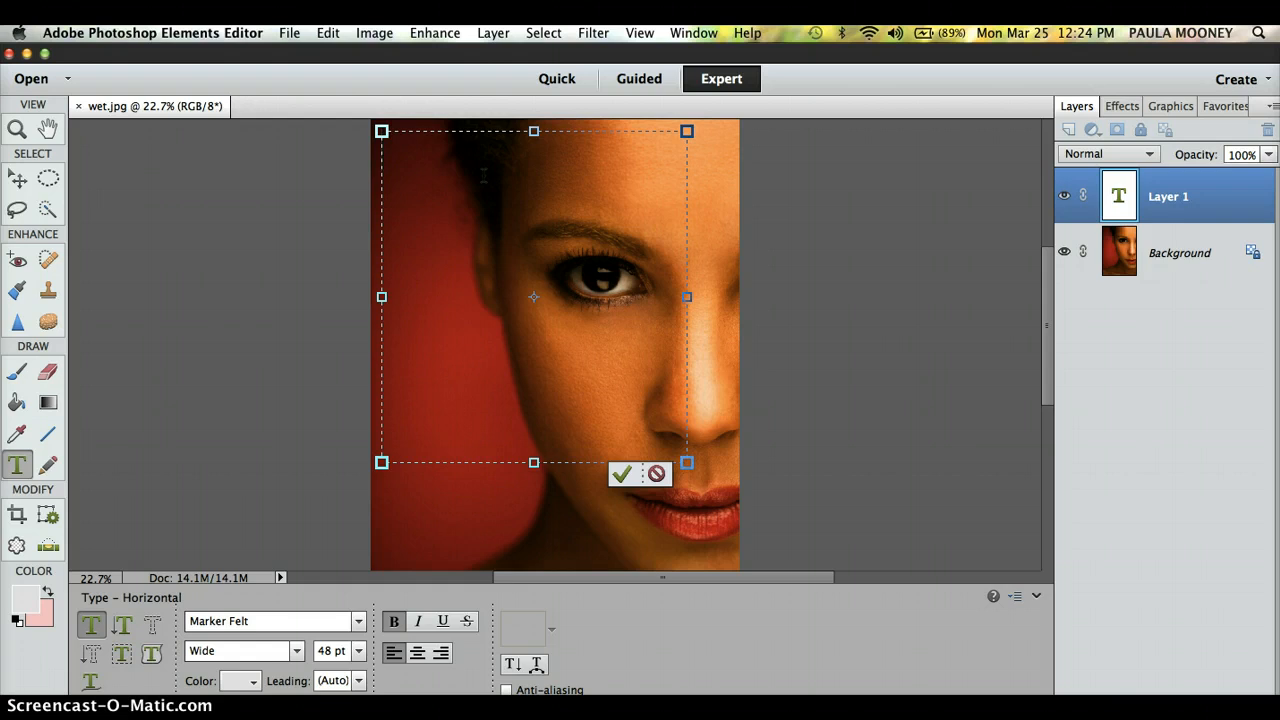
# Step: Type 'HEALING HAIR LOSS' and enlarge it to 72 pt
pyautogui.write('HEALING')
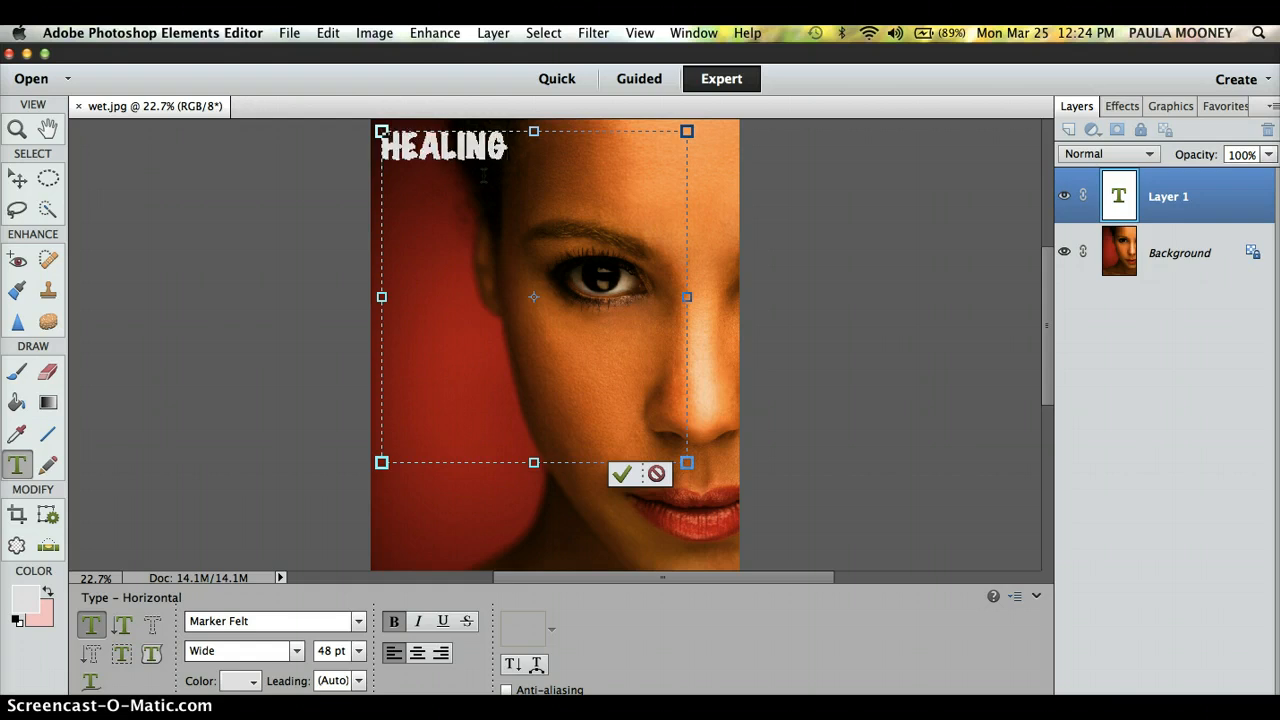
pyautogui.write(' HAIR LOSS')
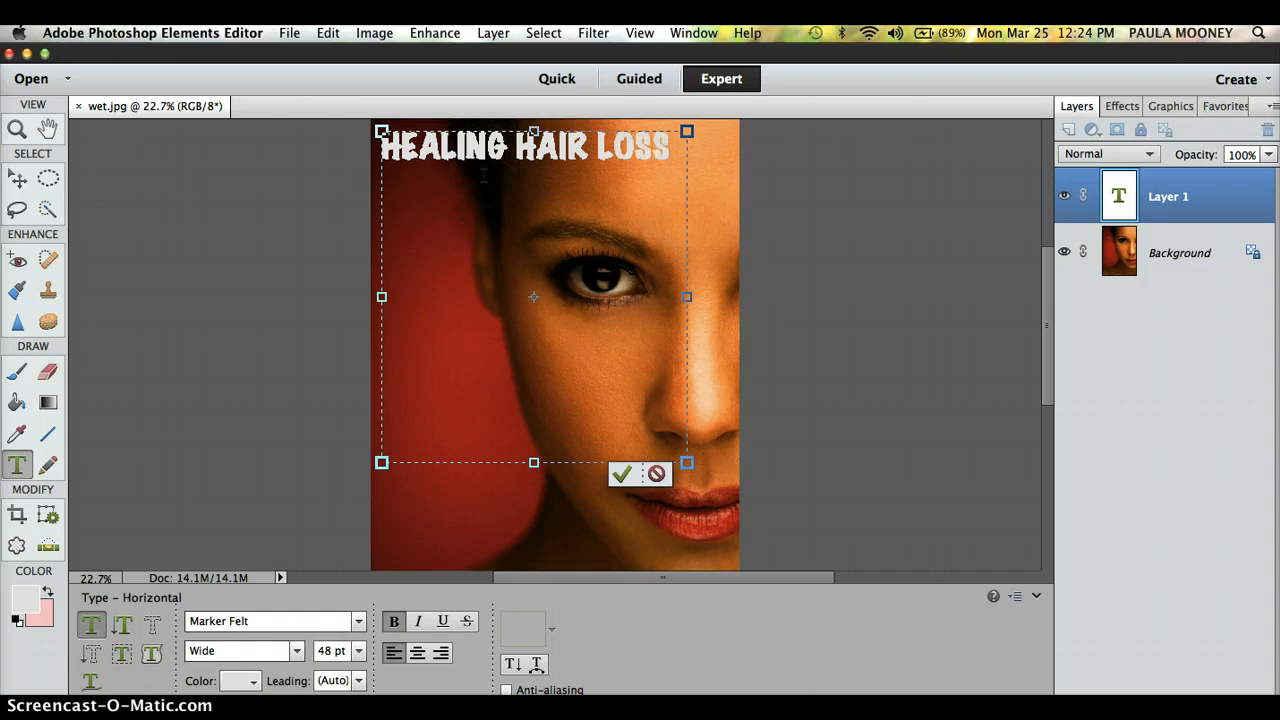
pyautogui.hotkey('shift', 'Left')
pyautogui.hotkey('shift', 'Left')
pyautogui.hotkey('shift', 'Left')
pyautogui.hotkey('shift', 'Left')
pyautogui.hotkey('shift', 'Left')
pyautogui.hotkey('shift', 'Left')
pyautogui.hotkey('shift', 'Left')
pyautogui.hotkey('shift', 'Left')
pyautogui.hotkey('shift', 'Left')
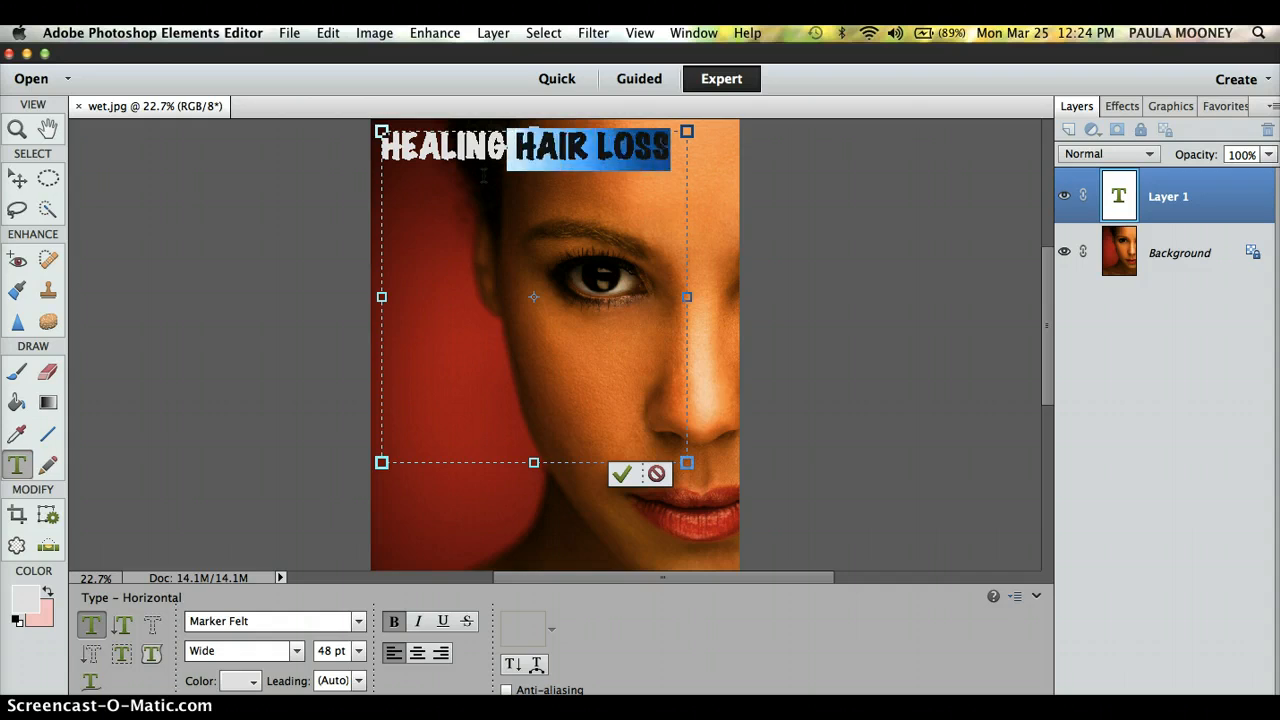
pyautogui.hotkey('shift', 'Left')
pyautogui.hotkey('shift', 'Left')
pyautogui.hotkey('shift', 'Left')
pyautogui.hotkey('shift', 'Left')
pyautogui.hotkey('shift', 'Left')
pyautogui.hotkey('shift', 'Left')
pyautogui.hotkey('shift', 'Left')
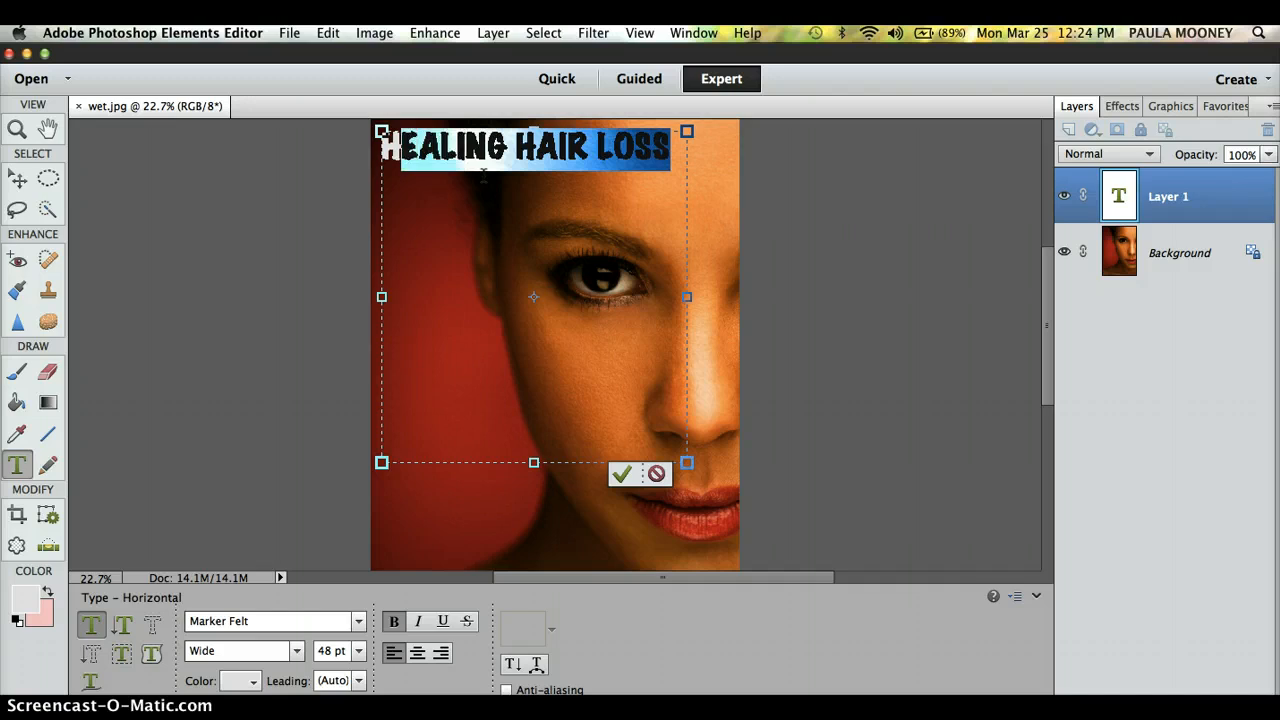
pyautogui.hotkey('shift', 'Left')
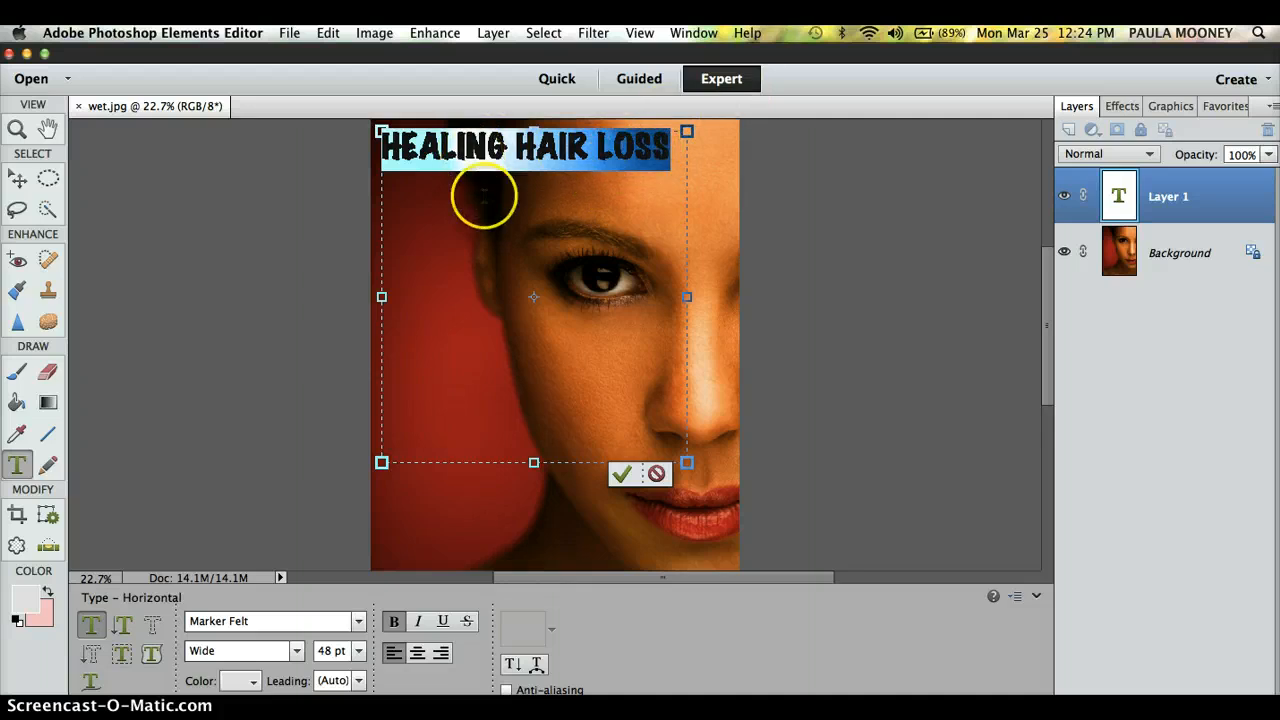
pyautogui.click(340, 651)
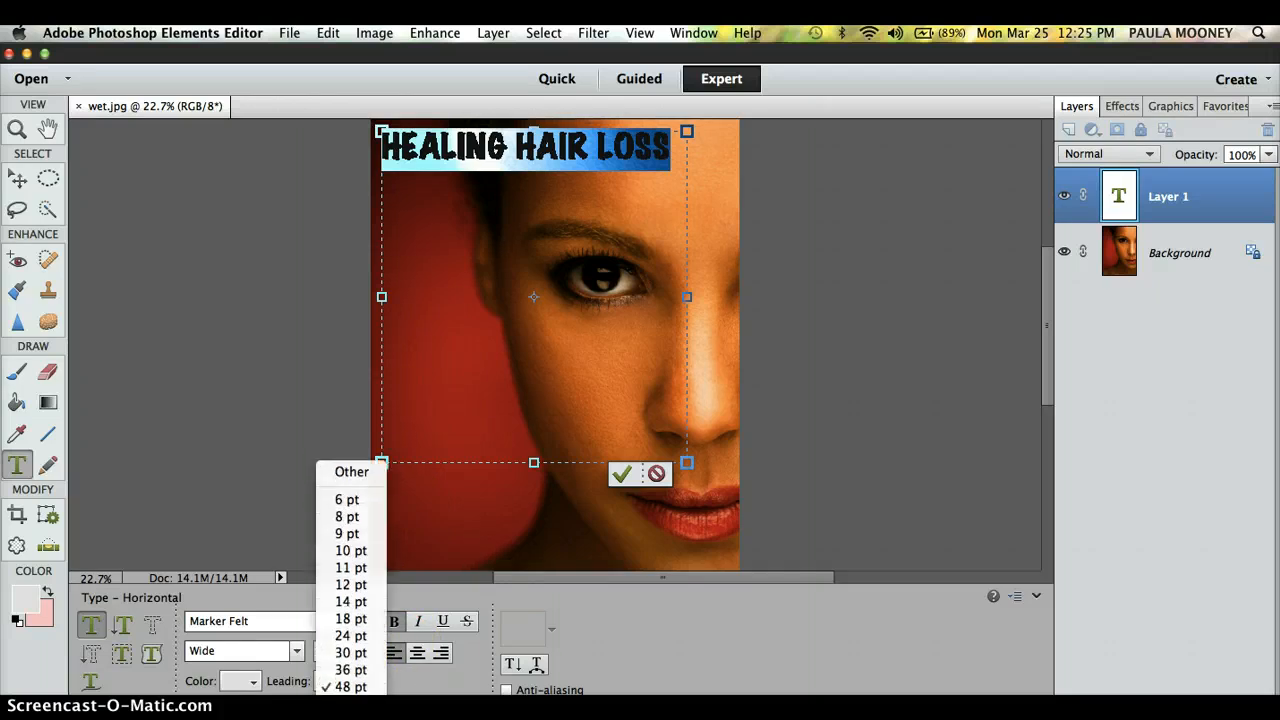
pyautogui.click(351, 704)
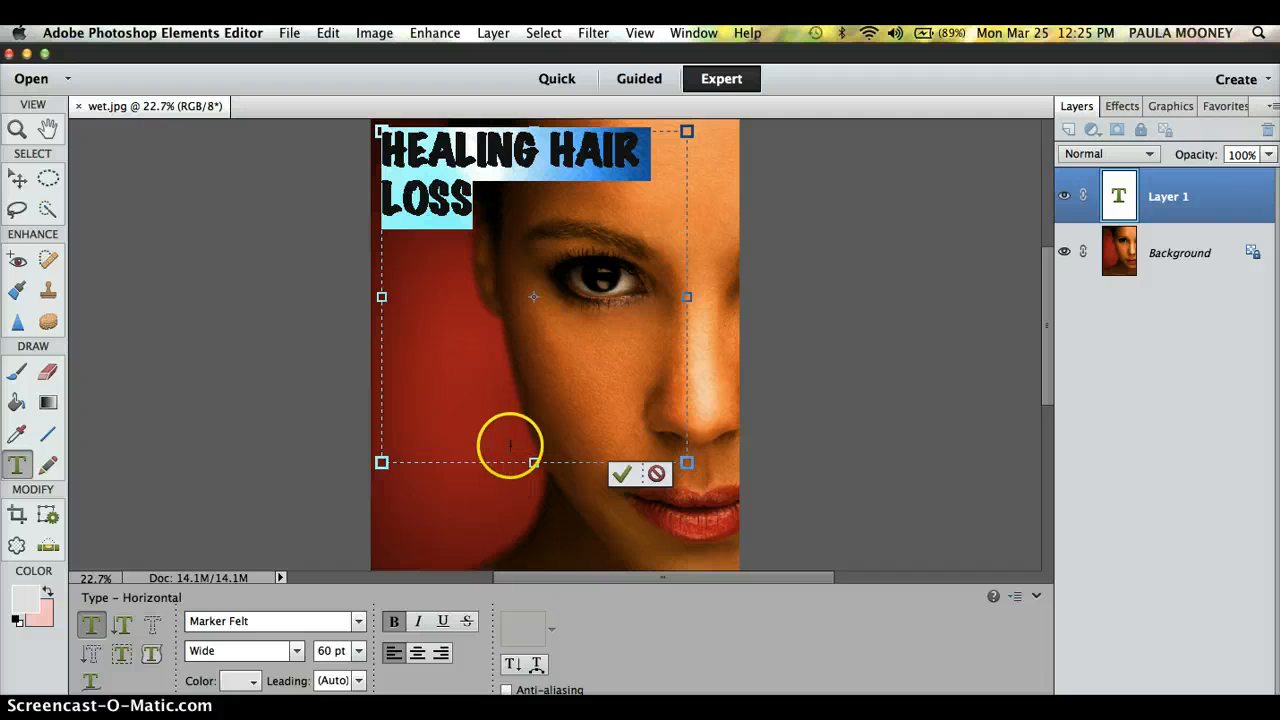
pyautogui.click(340, 651)
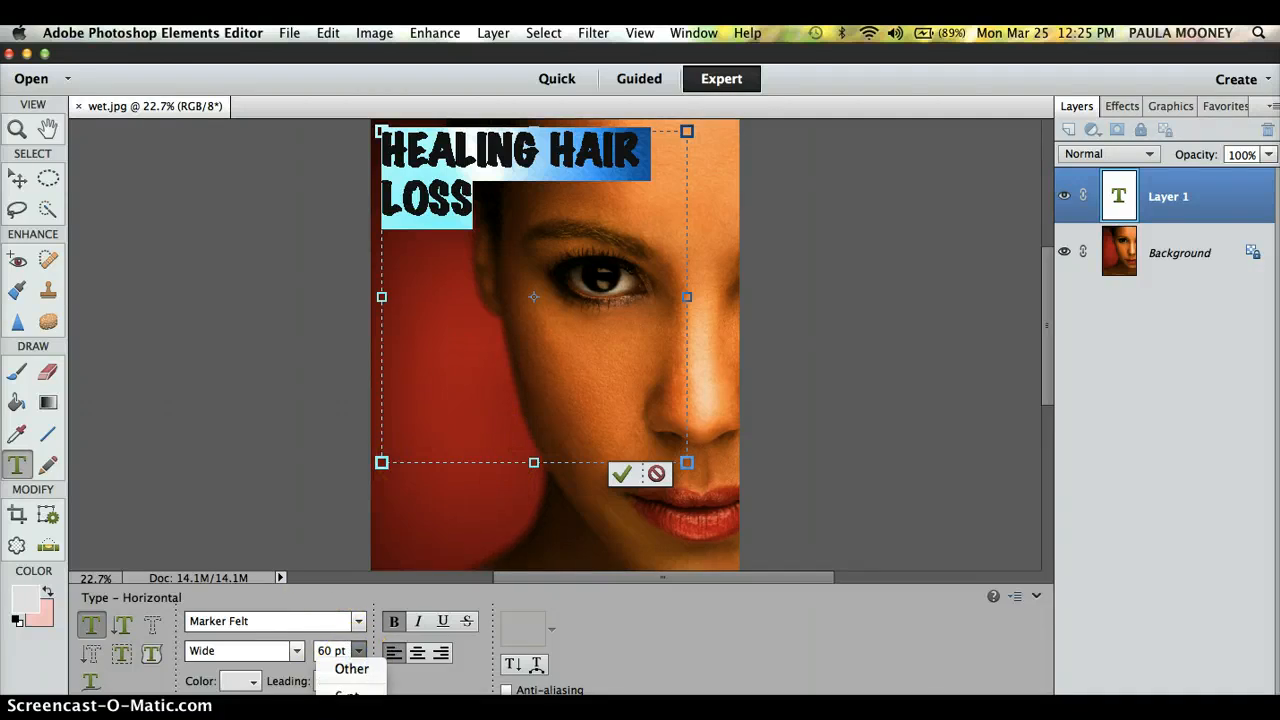
pyautogui.click(351, 719)
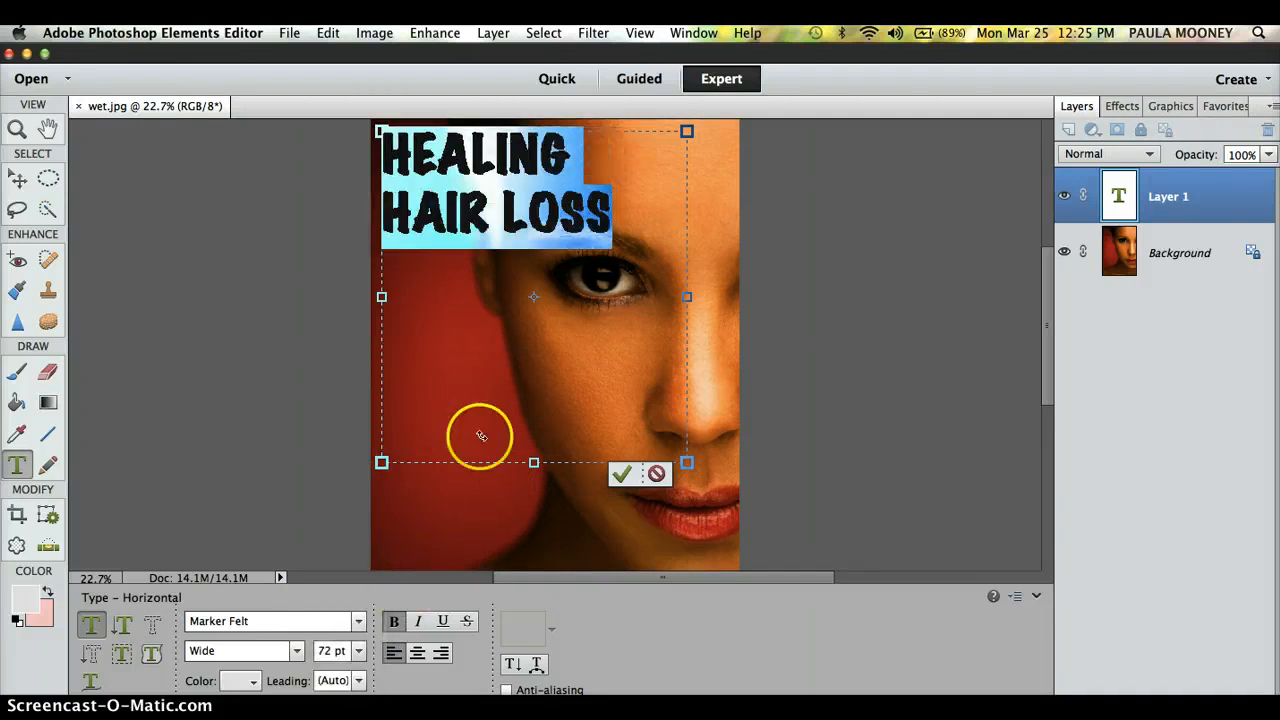
# Step: Break LOSS onto its own line and select all the headline text
pyautogui.click(517, 216)
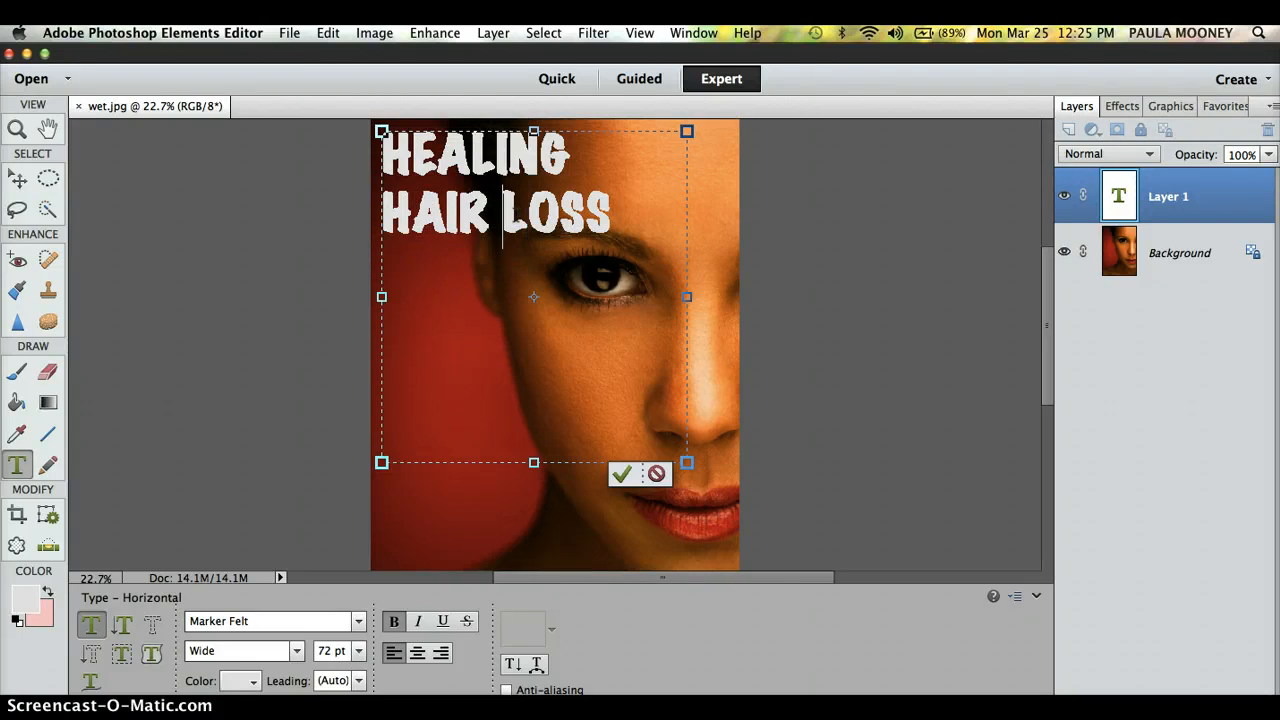
pyautogui.press('Return')
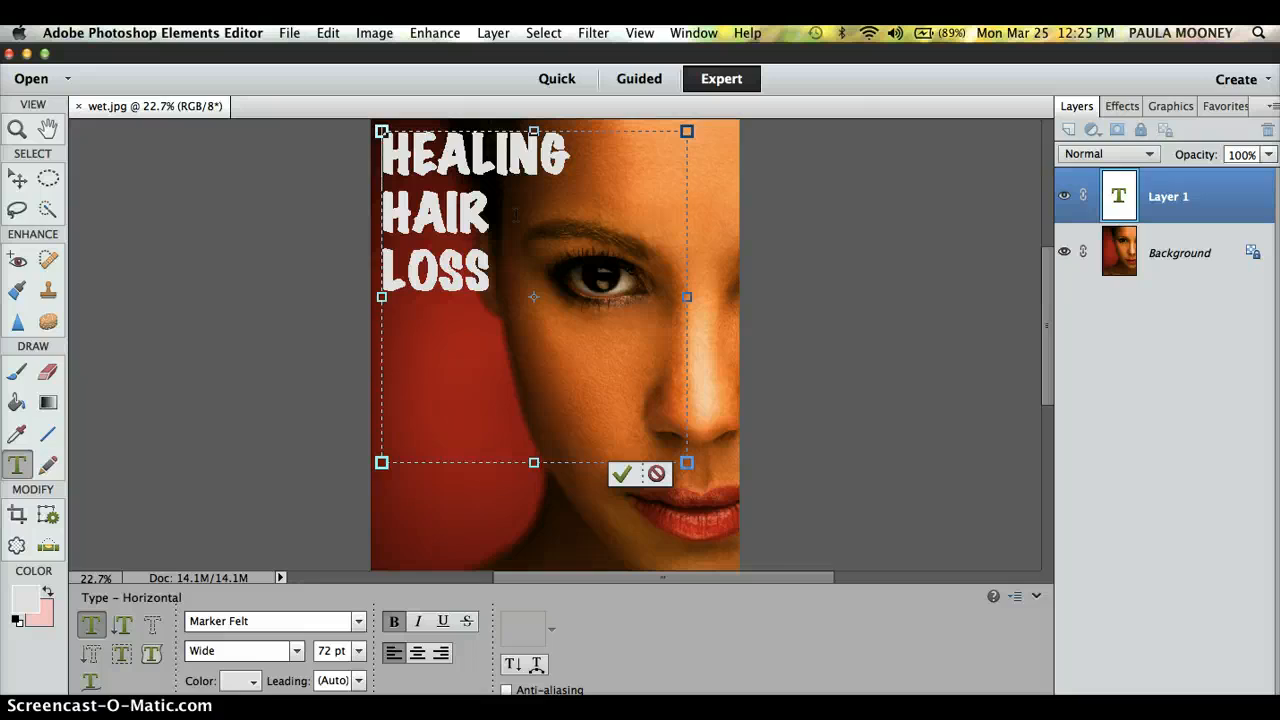
pyautogui.hotkey('ctrl', 'a')
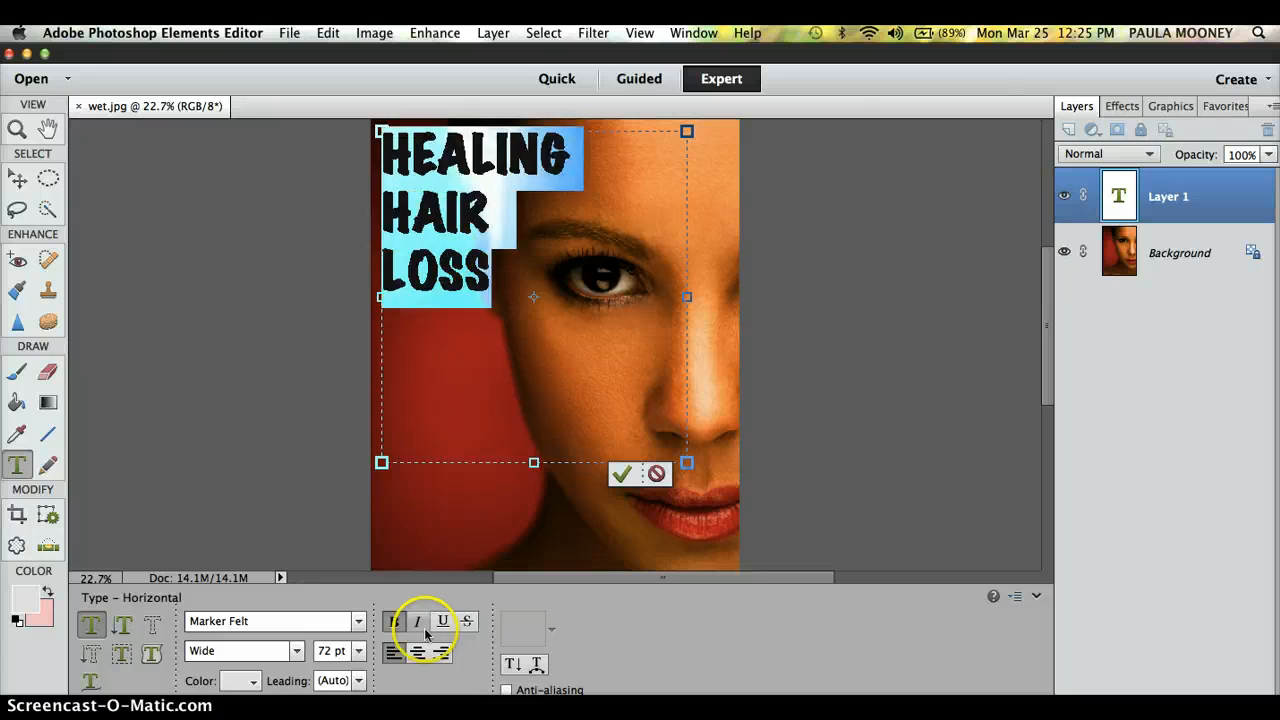
# Step: Try Postino Std on the headline, preview it, and reselect the text
pyautogui.click(357, 621)
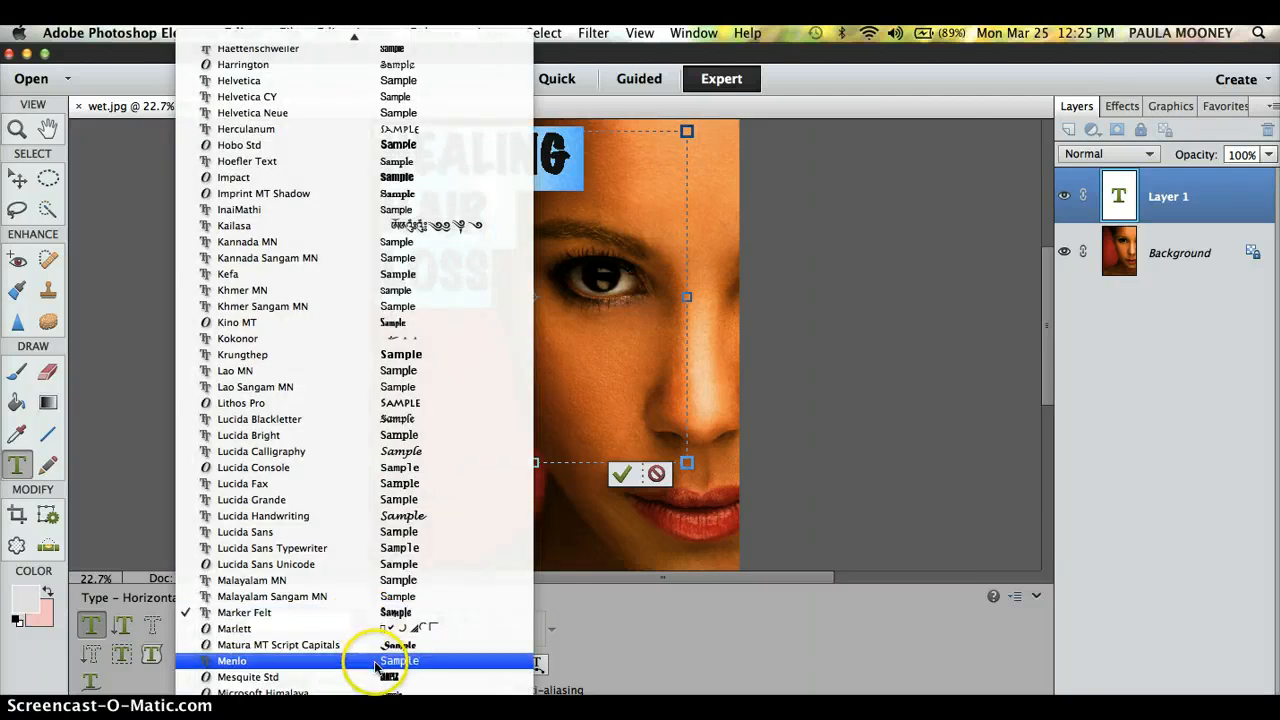
pyautogui.scroll(-7, 376, 680)
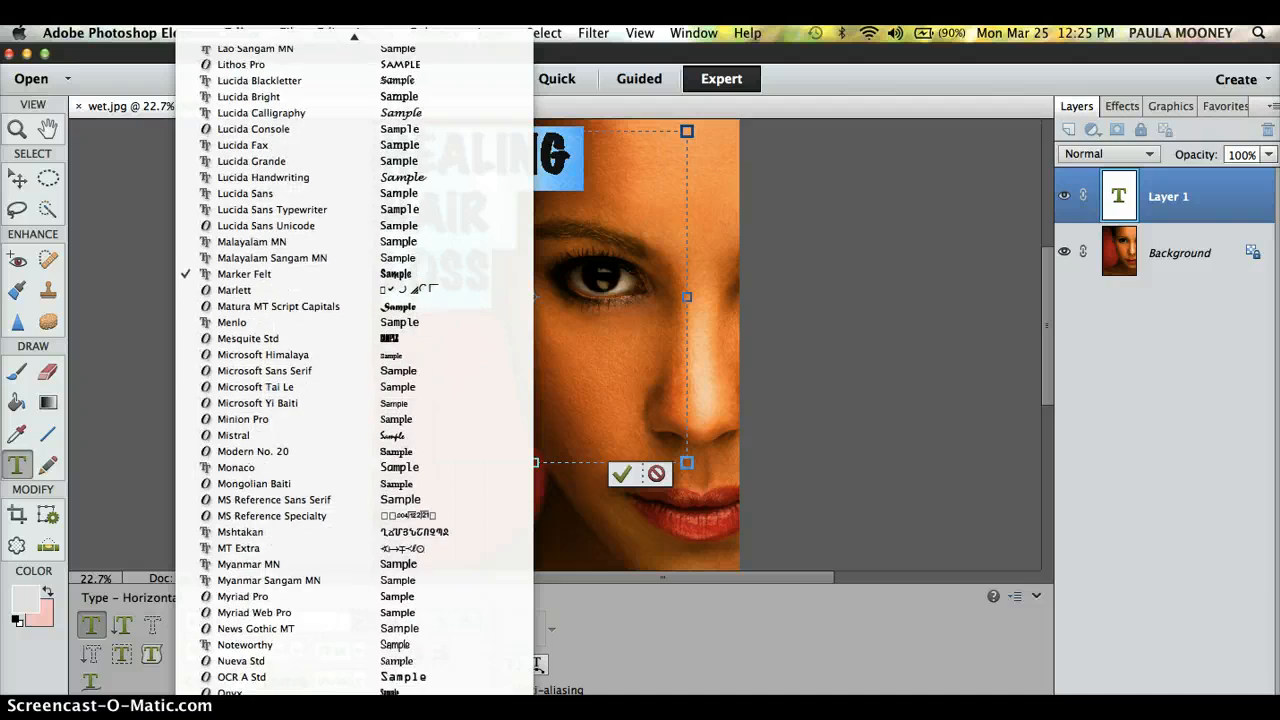
pyautogui.scroll(-4, 376, 680)
pyautogui.scroll(-5, 400, 600)
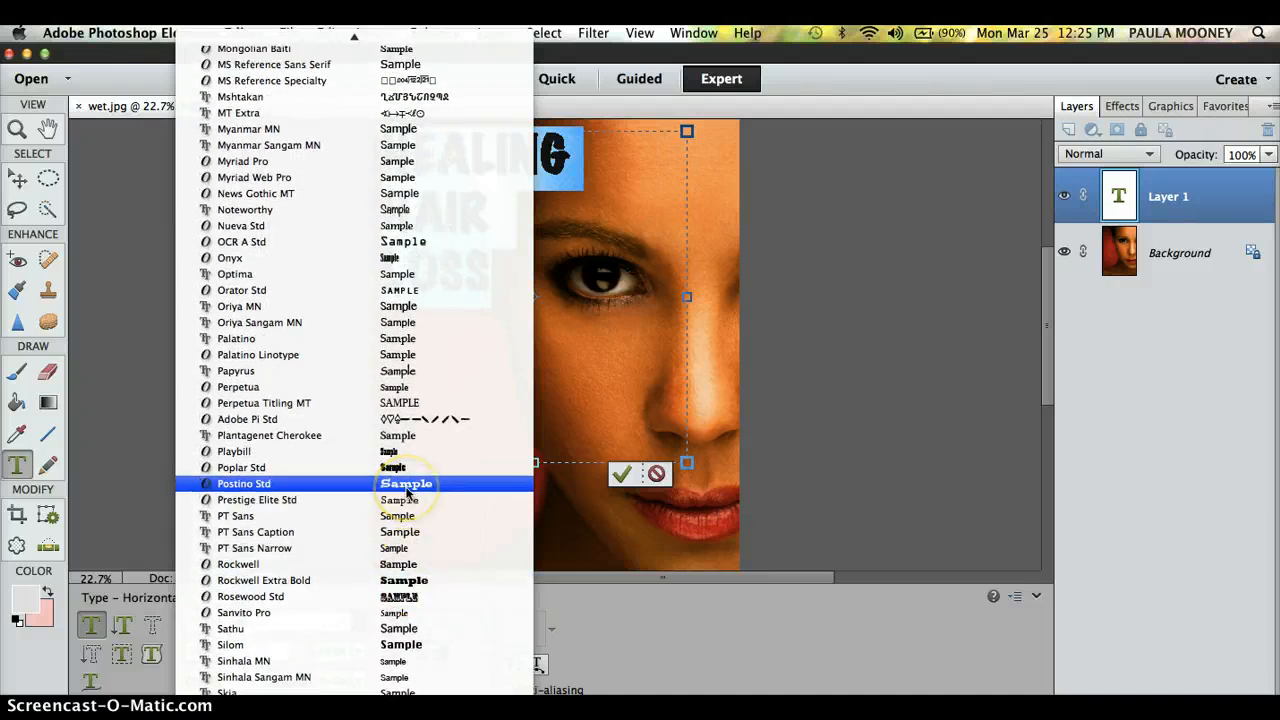
pyautogui.click(406, 487)
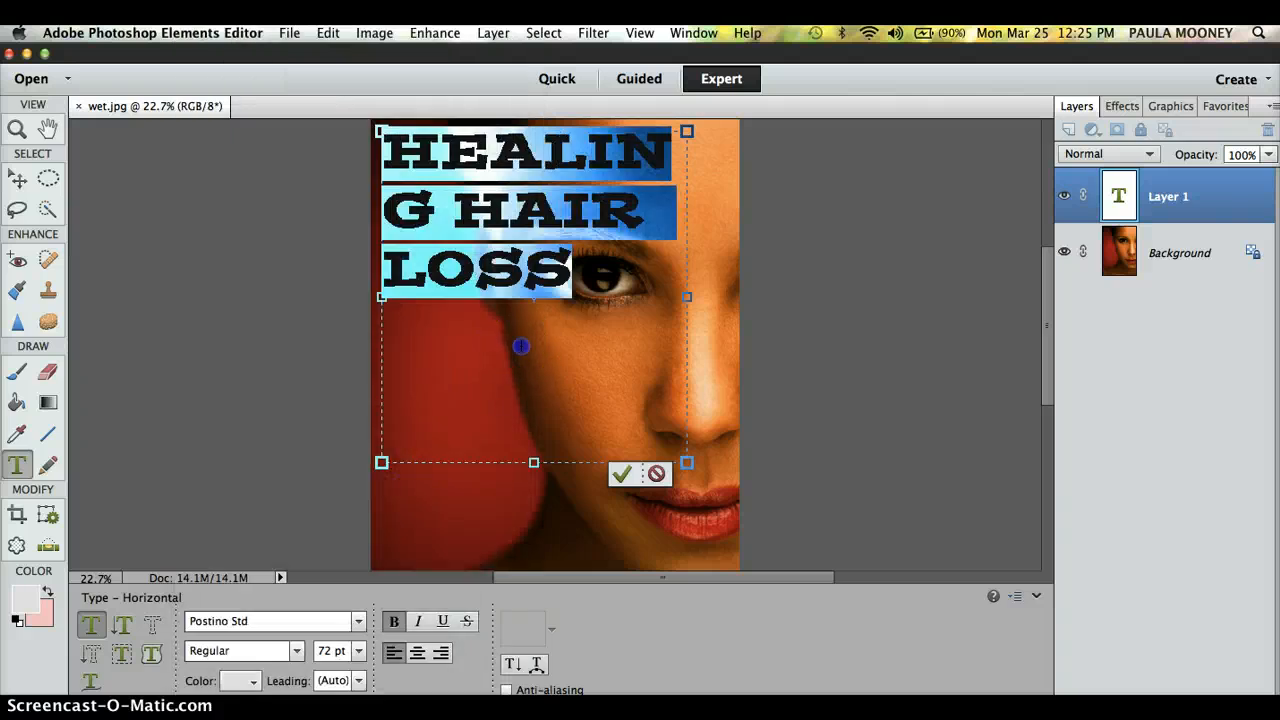
pyautogui.click(466, 194)
pyautogui.moveTo(571, 270); pyautogui.dragTo(386, 172)
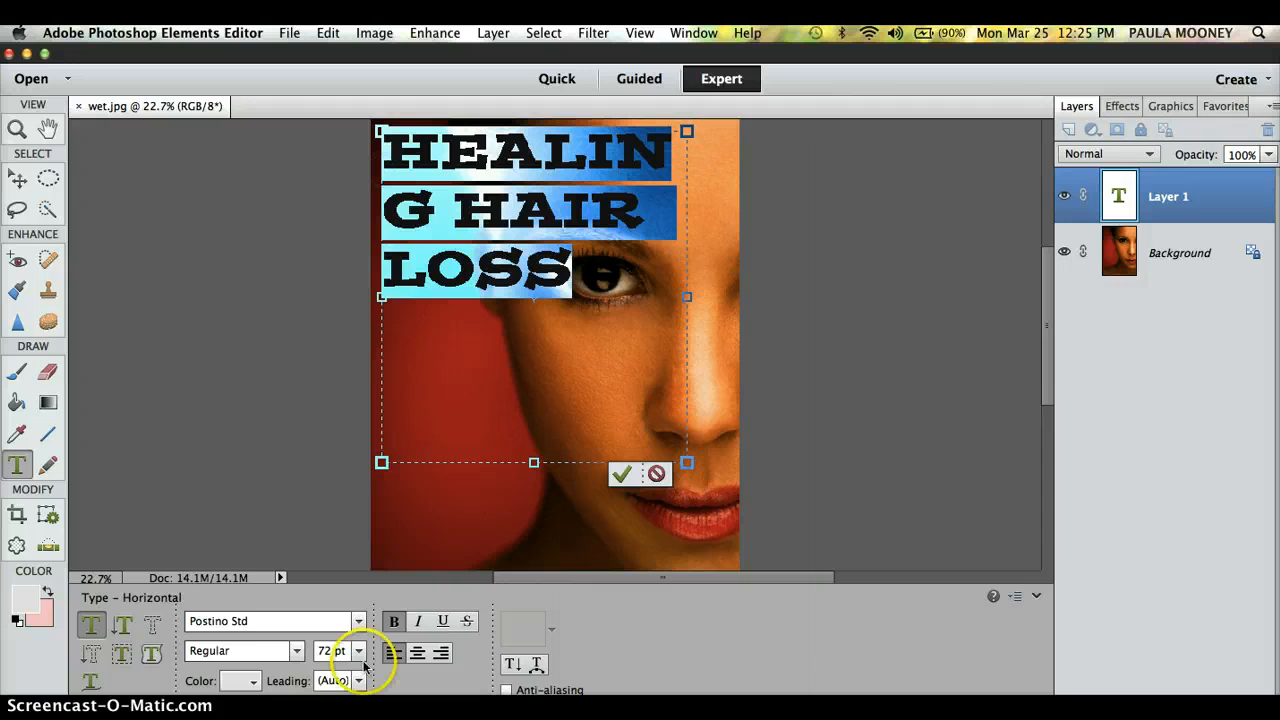
# Step: Try Wide Latin on the headline, preview it, and reselect the text
pyautogui.click(358, 622)
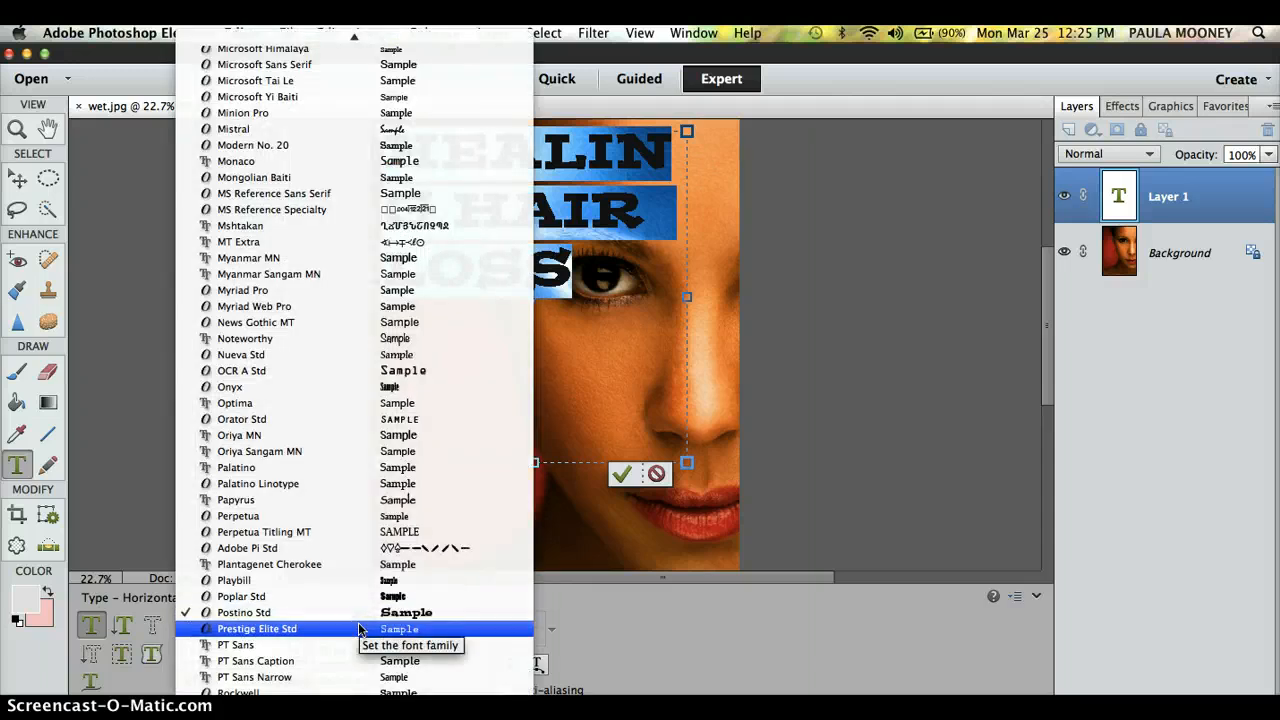
pyautogui.moveTo(382, 708)
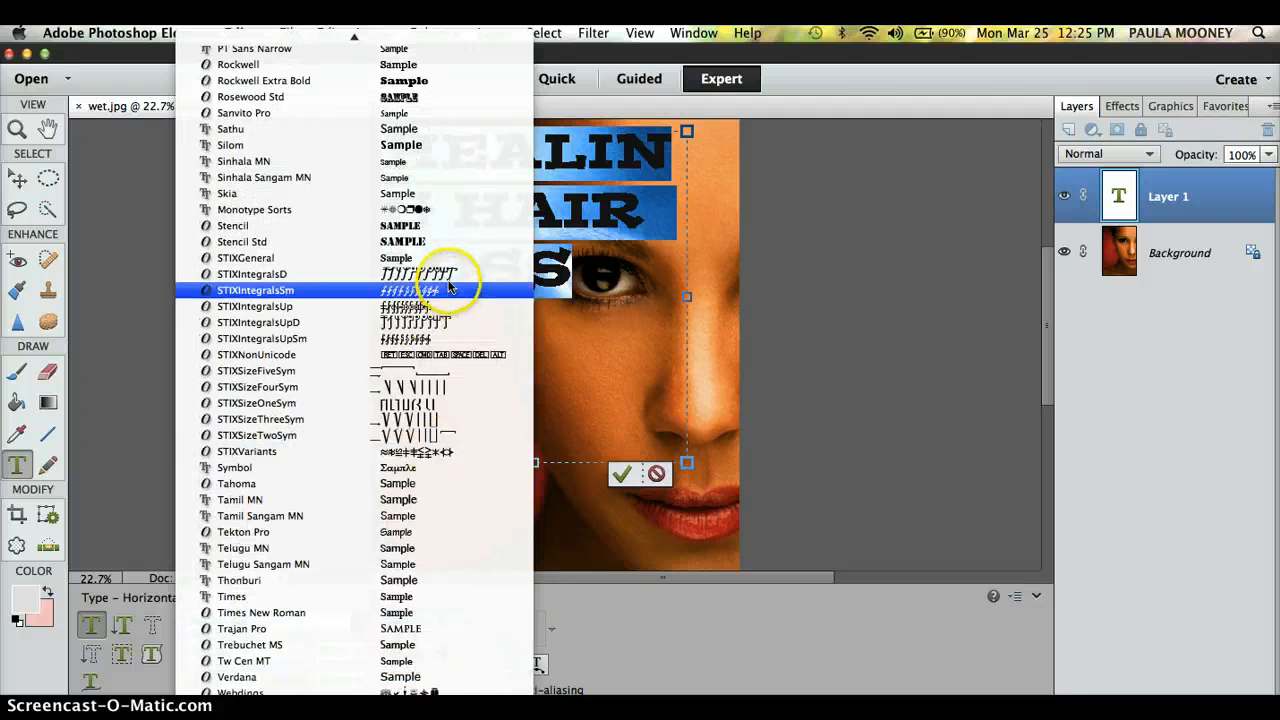
pyautogui.scroll(-5, 455, 600)
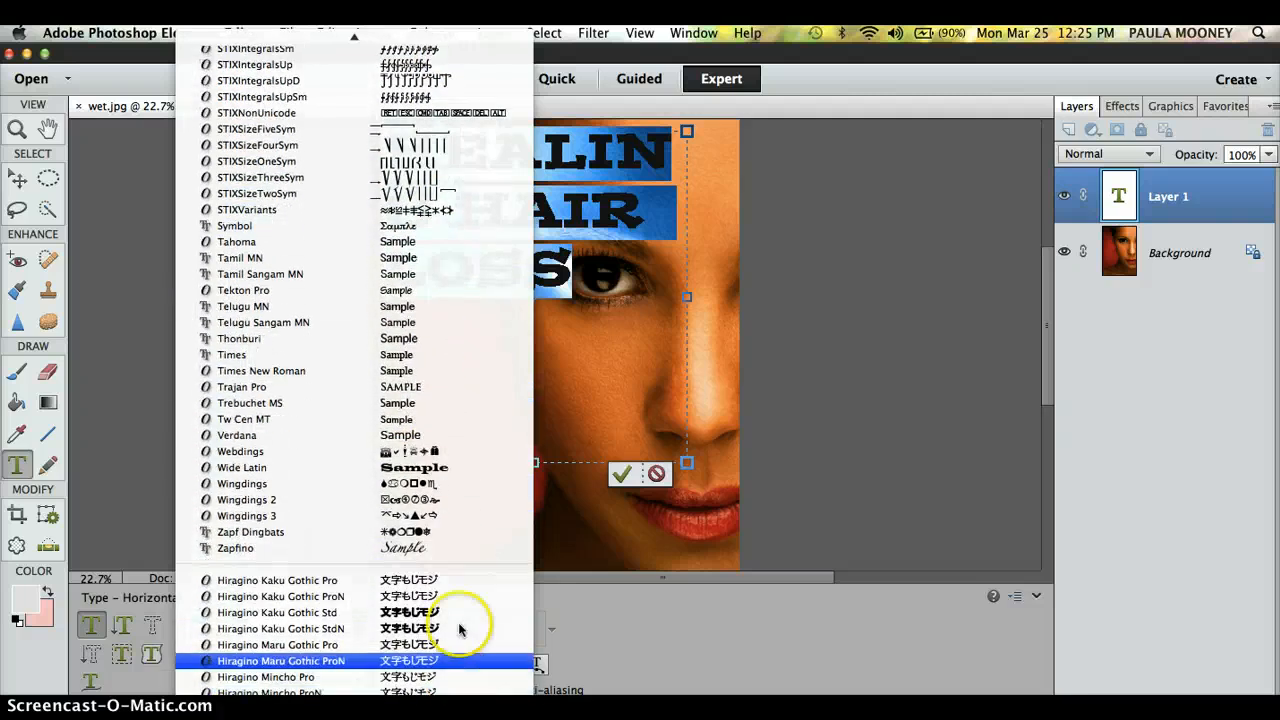
pyautogui.click(463, 477)
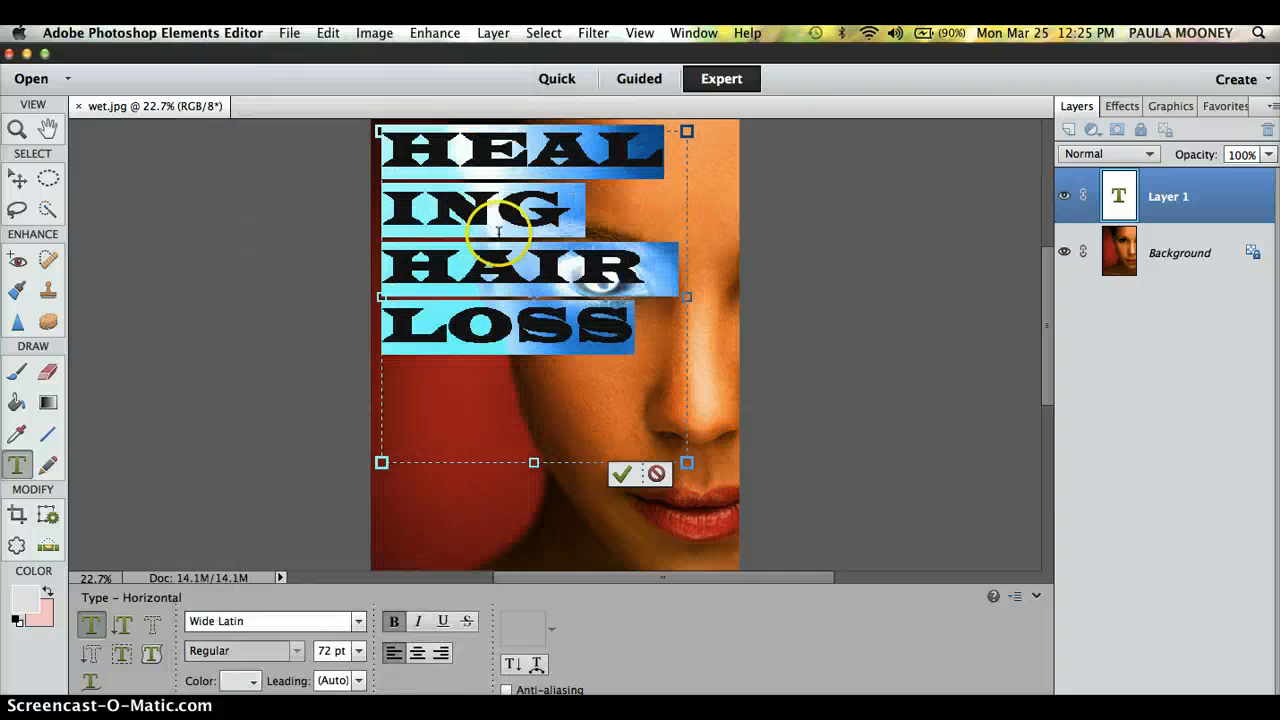
pyautogui.click(541, 200)
pyautogui.click(640, 329)
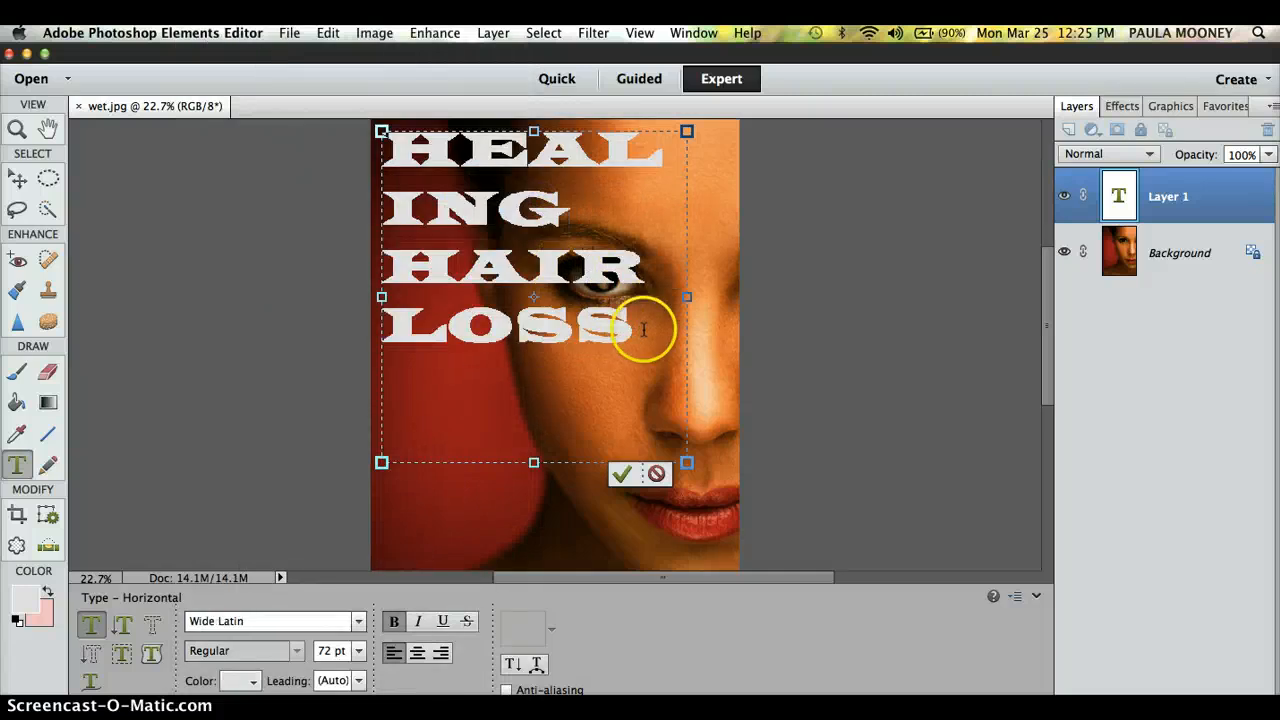
pyautogui.moveTo(604, 328); pyautogui.dragTo(365, 160)
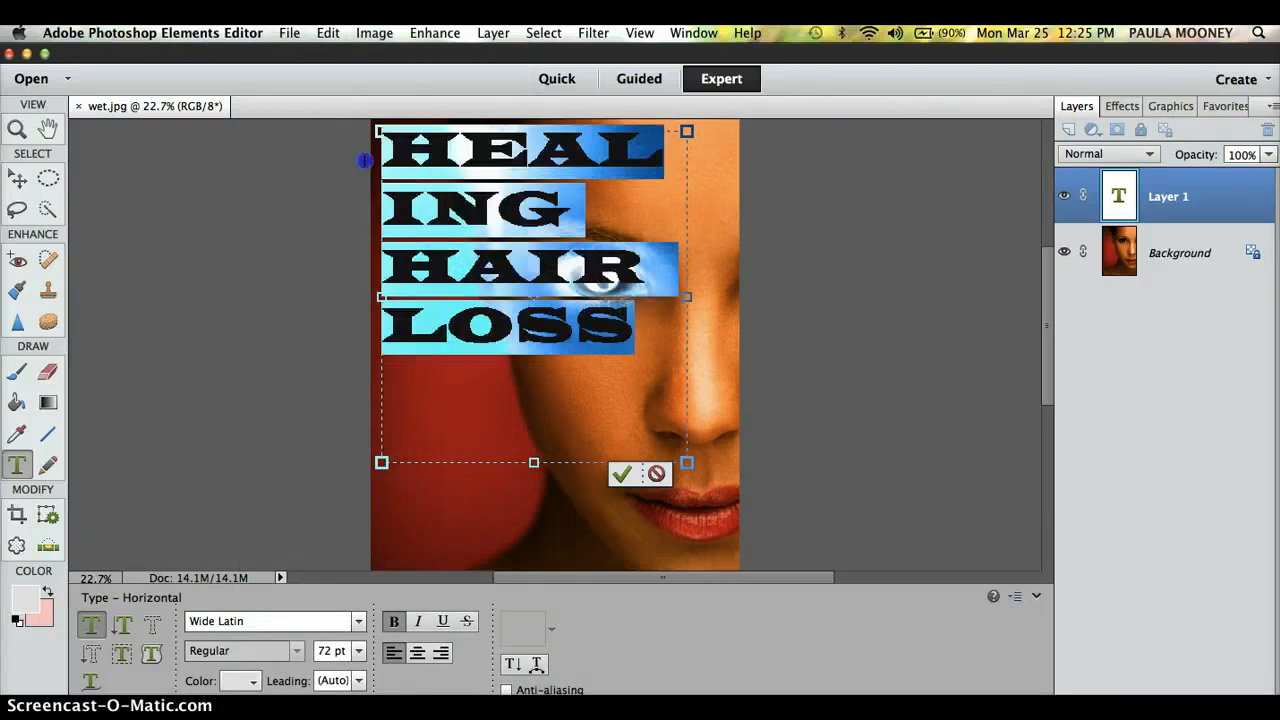
# Step: Apply American Typewriter to the headline and add a blank line between HEALING and HAIR
pyautogui.click(357, 621)
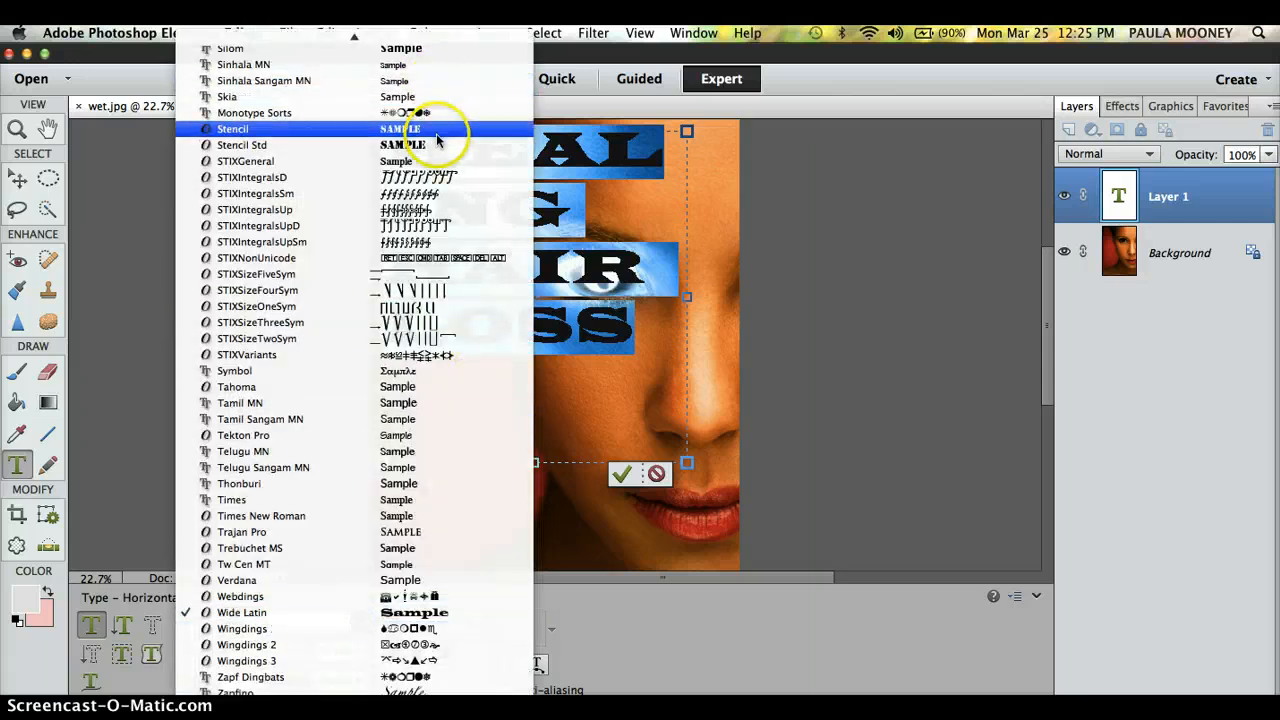
pyautogui.moveTo(434, 37)
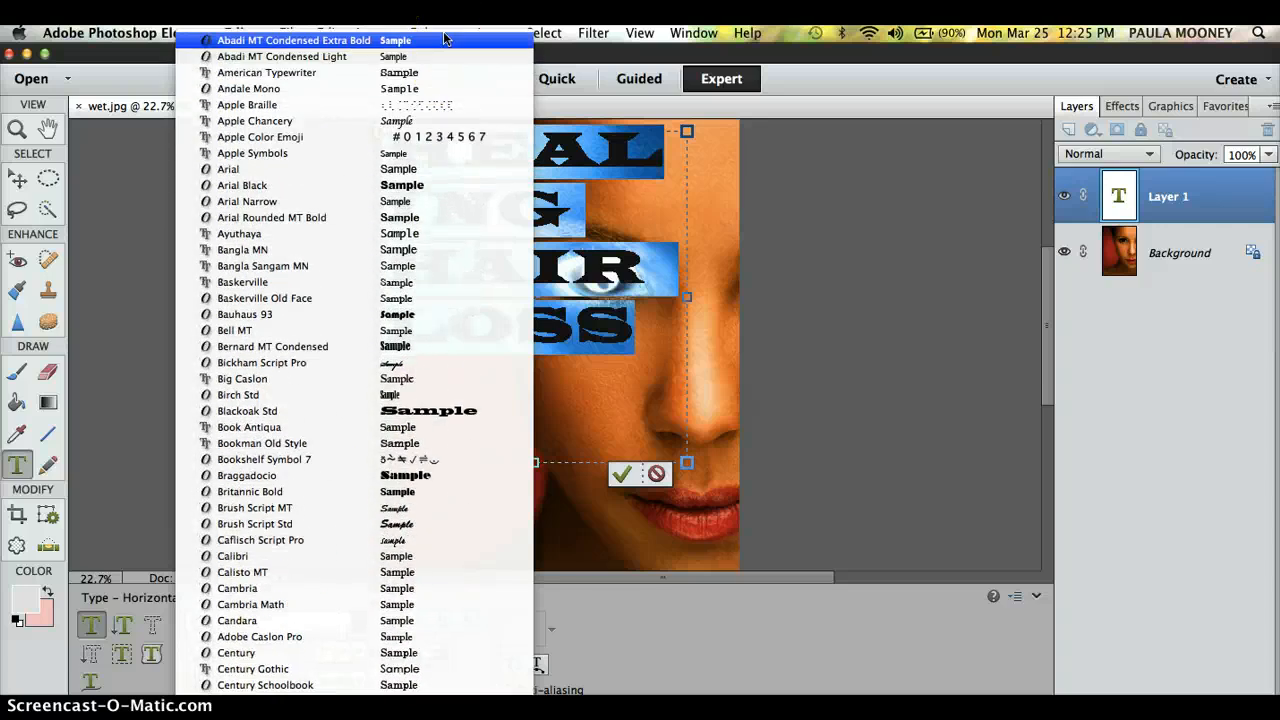
pyautogui.click(443, 72)
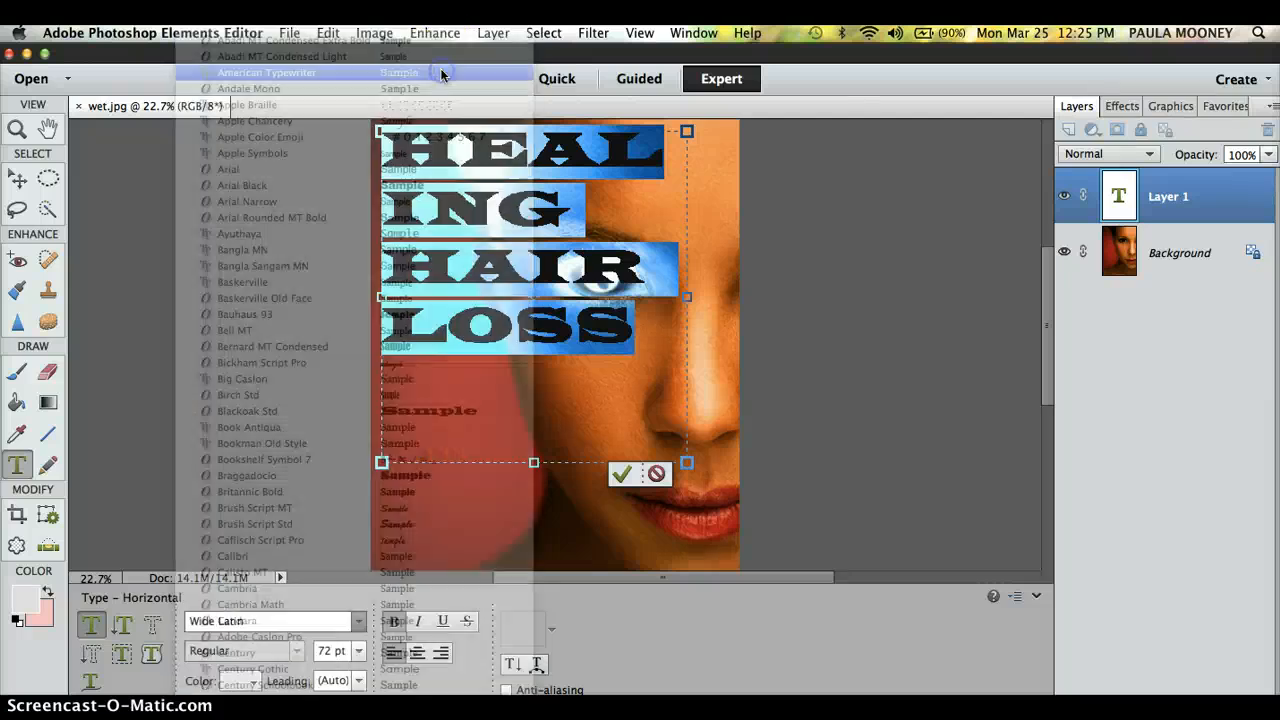
pyautogui.click(515, 195)
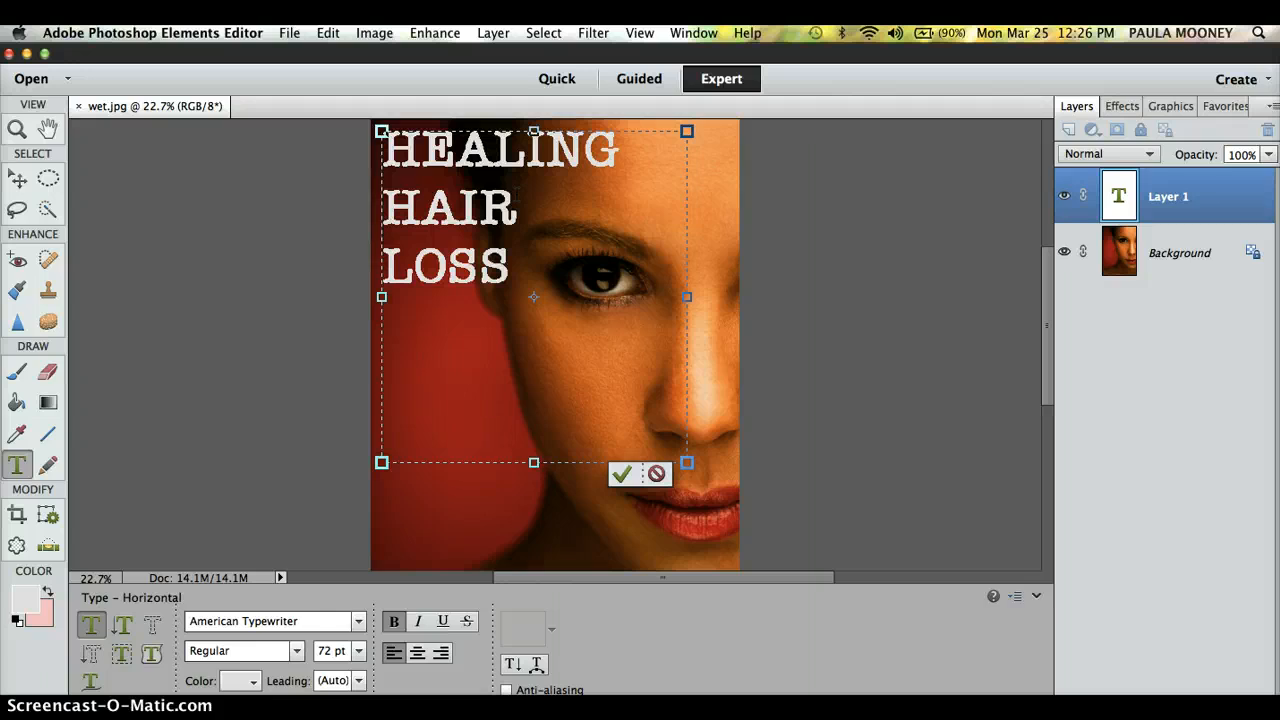
pyautogui.press('Return')
pyautogui.press('Return')
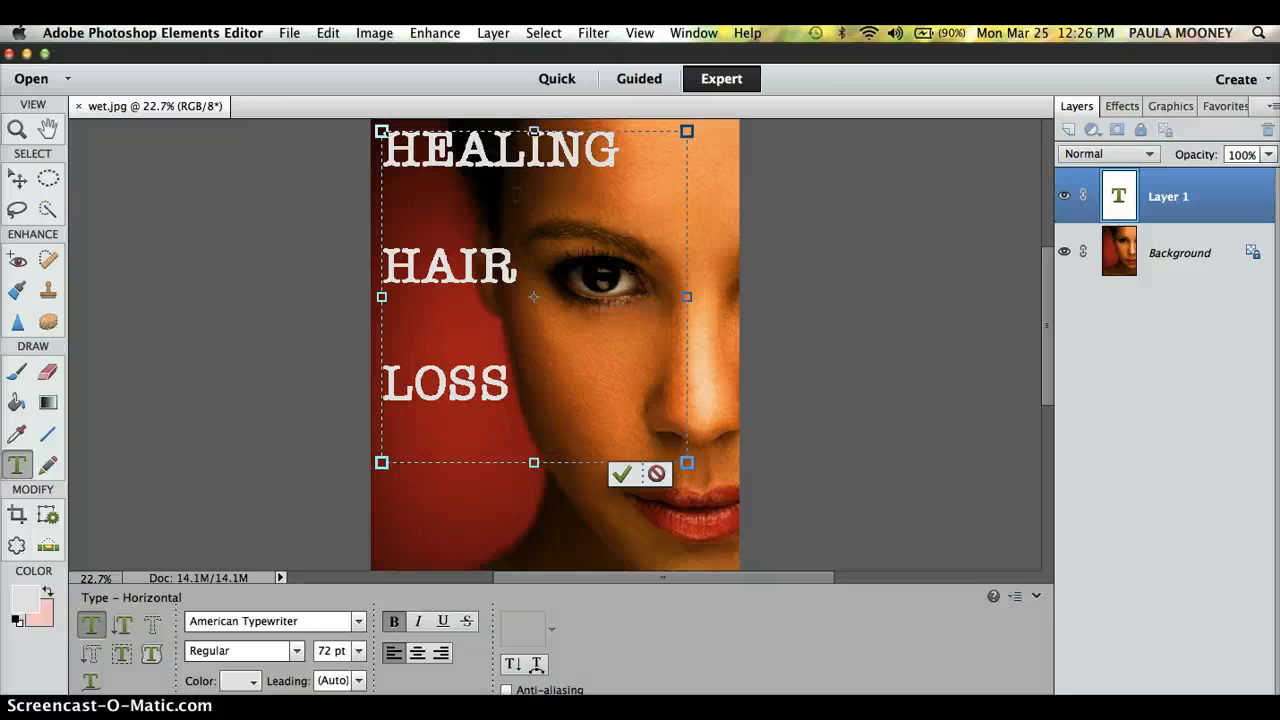
# Step: Select all three headline lines and try the Ayuthaya font
pyautogui.hotkey('shift', 'Down')
pyautogui.hotkey('shift', 'Down')
pyautogui.hotkey('shift', 'Down')
pyautogui.hotkey('shift', 'Down')
pyautogui.hotkey('shift', 'Down')
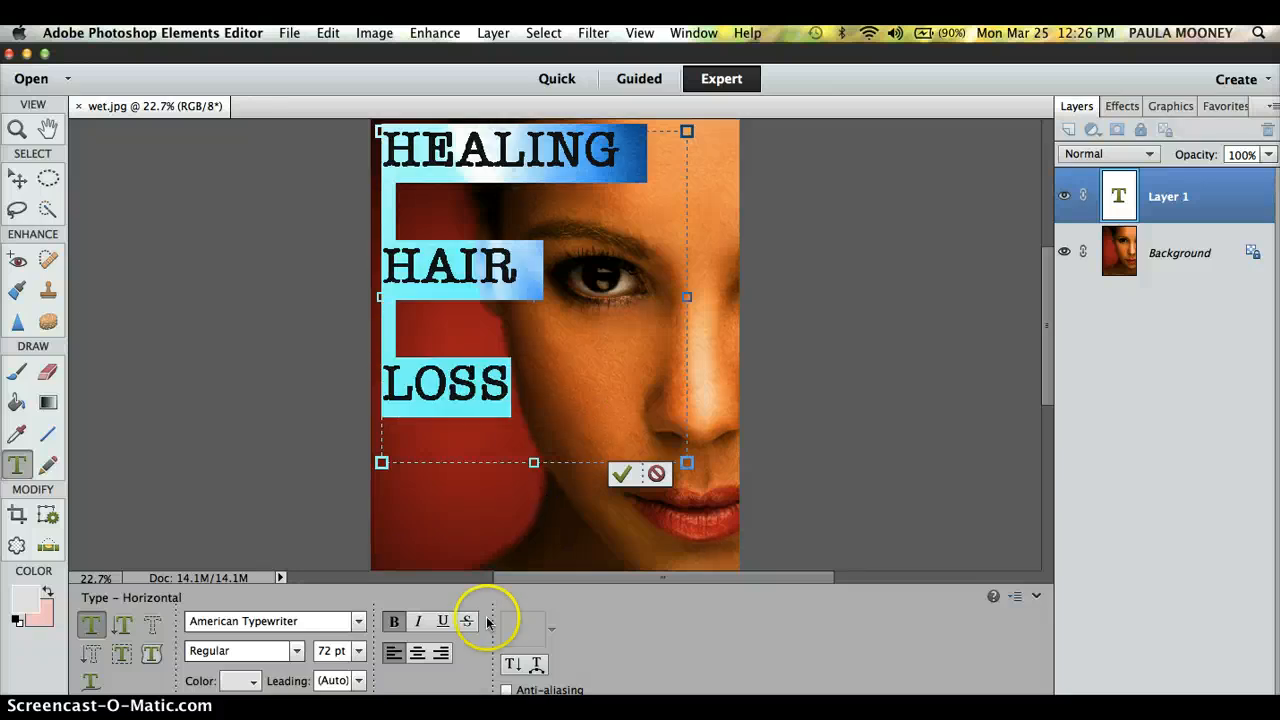
pyautogui.click(355, 621)
pyautogui.scroll(-5, 365, 628)
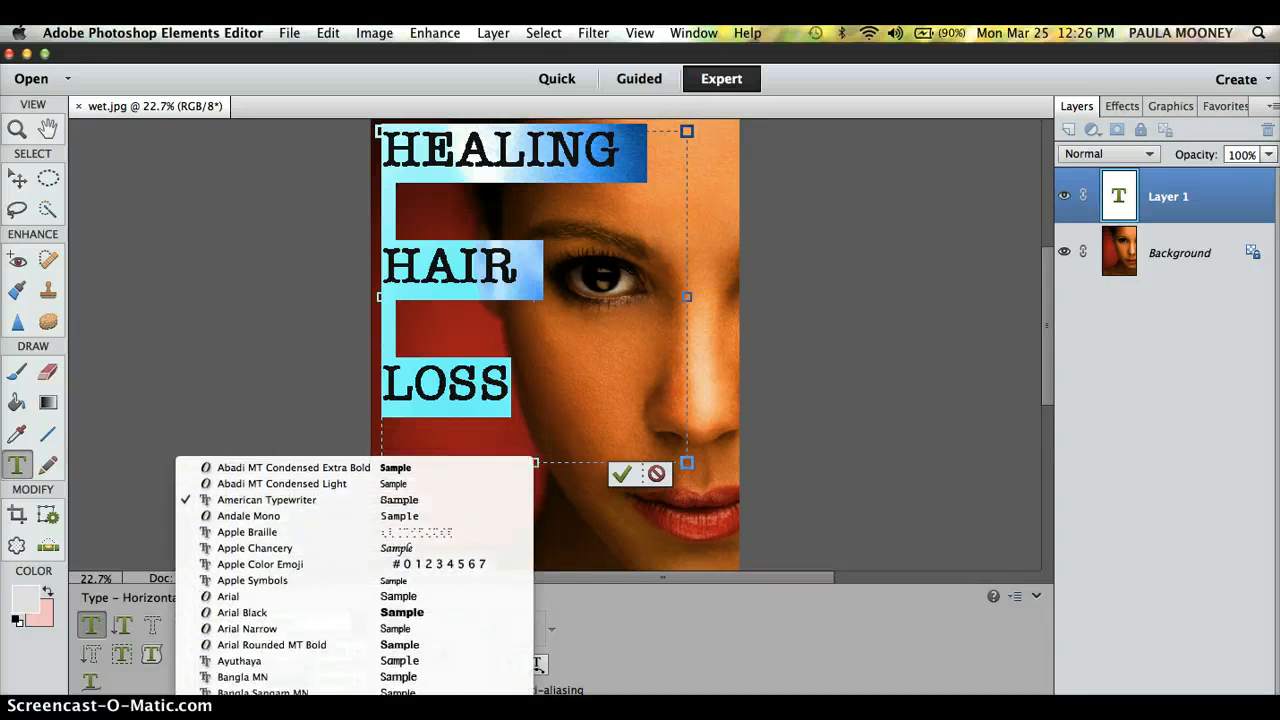
pyautogui.click(382, 661)
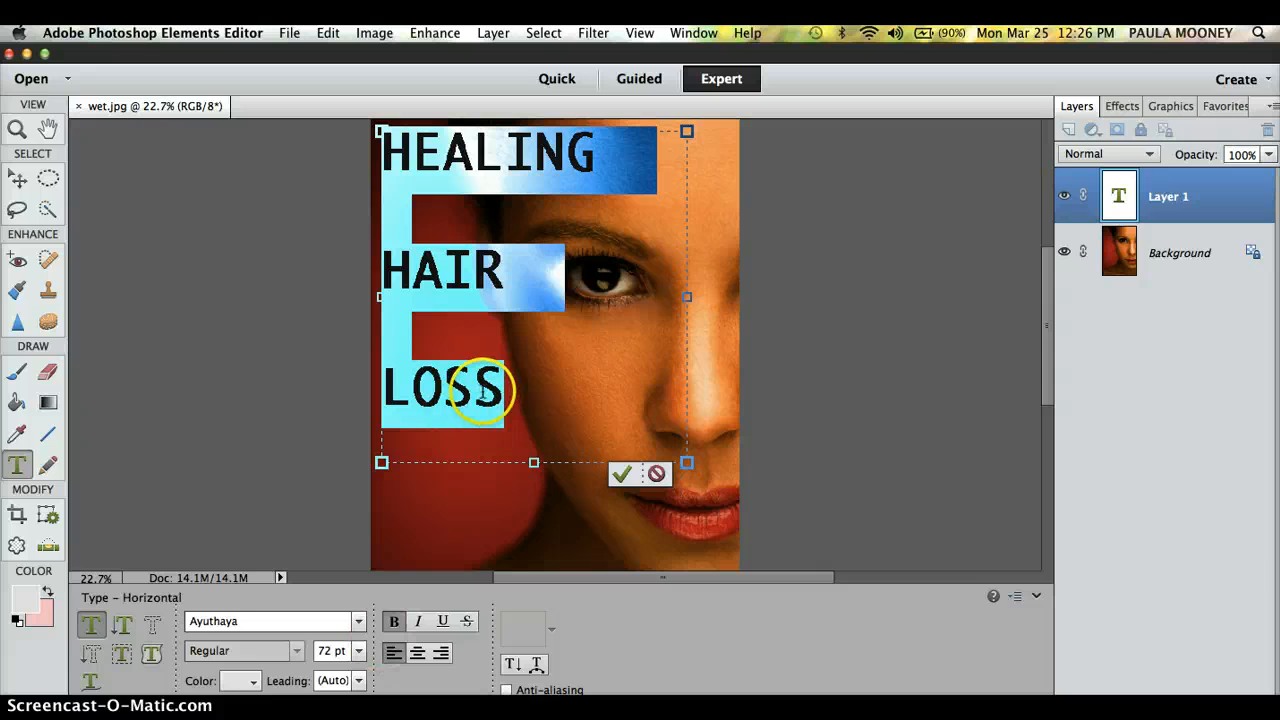
# Step: Switch the headline to Copperplate Gothic Bold, preview it, and reselect all three lines
pyautogui.click(357, 621)
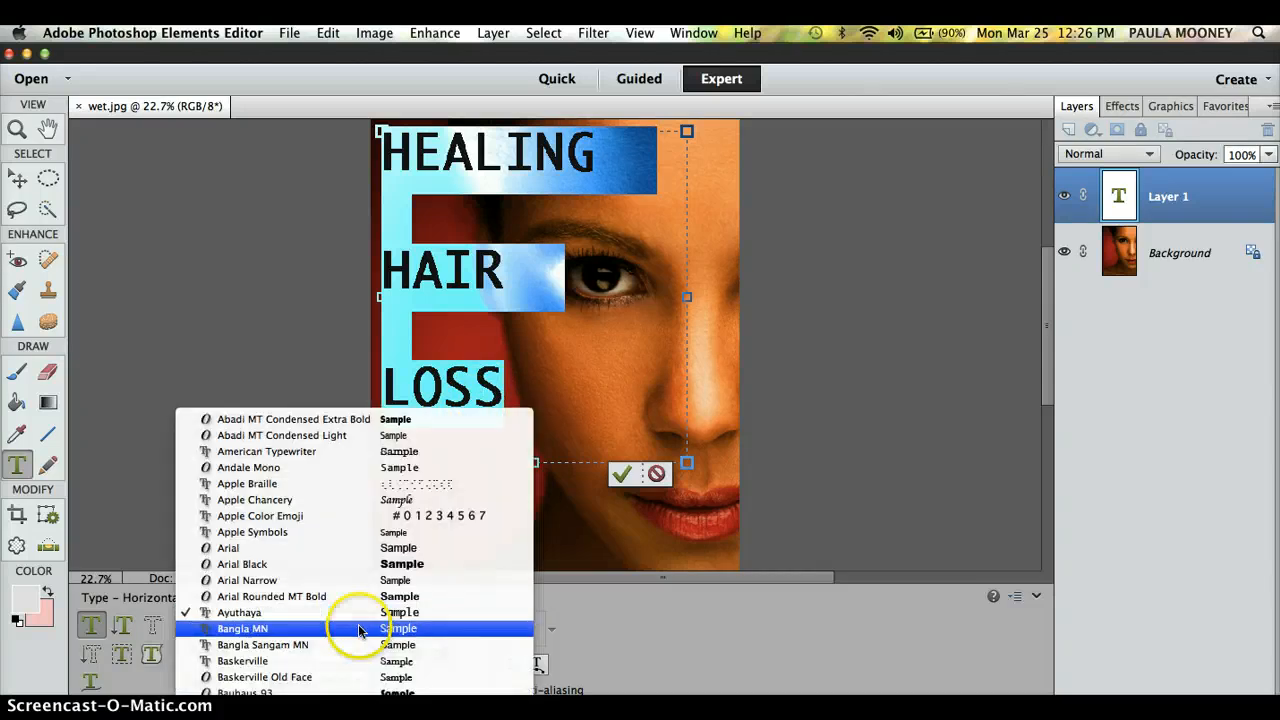
pyautogui.scroll(-5, 450, 630)
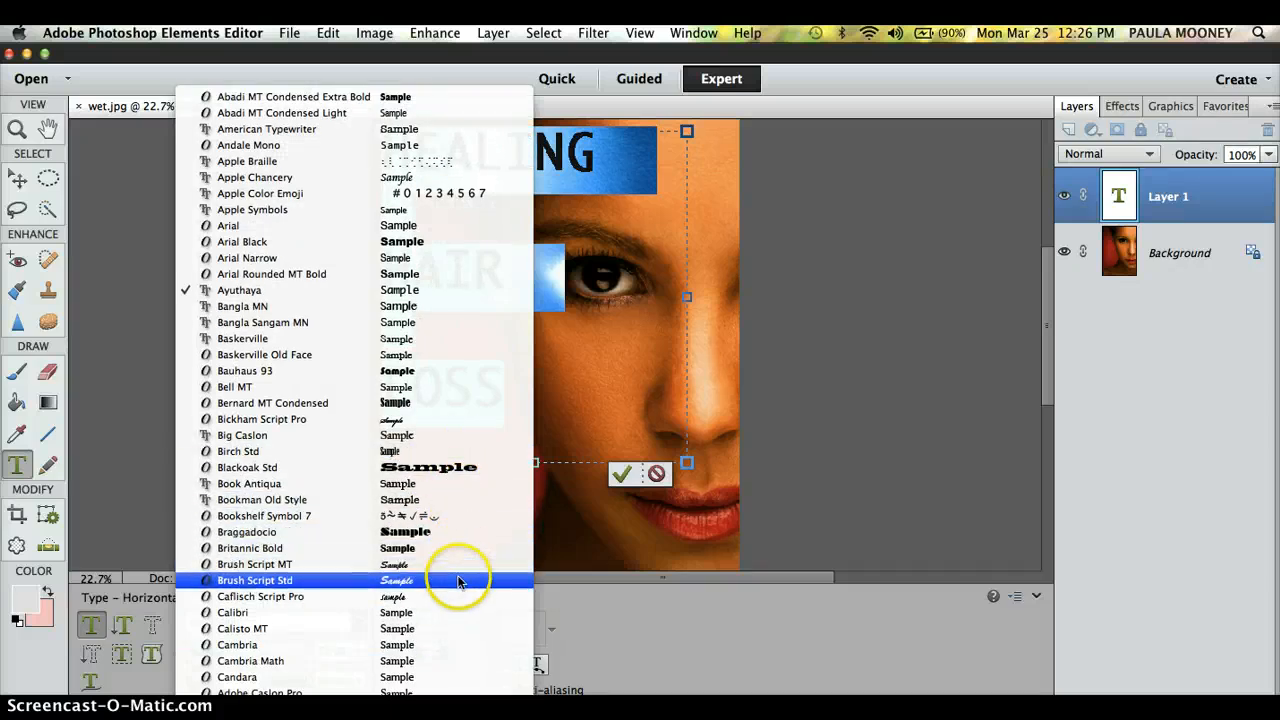
pyautogui.moveTo(449, 714)
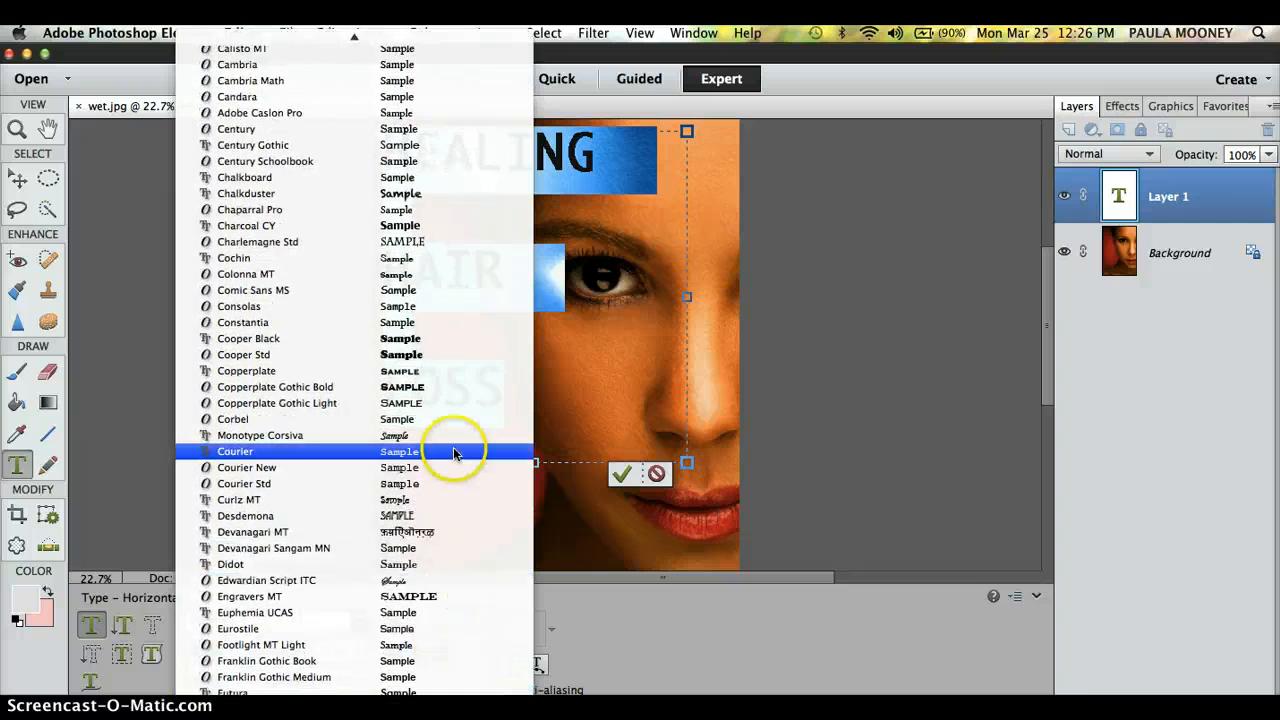
pyautogui.click(445, 388)
pyautogui.click(549, 331)
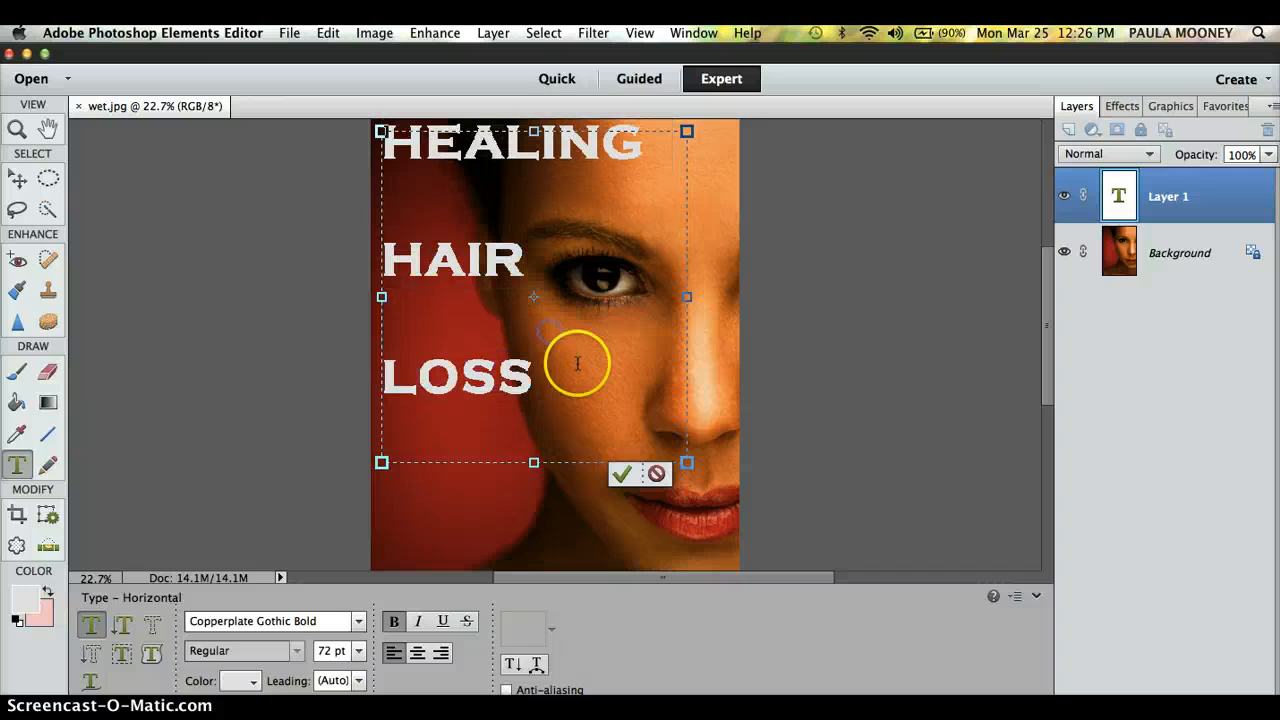
pyautogui.click(546, 385)
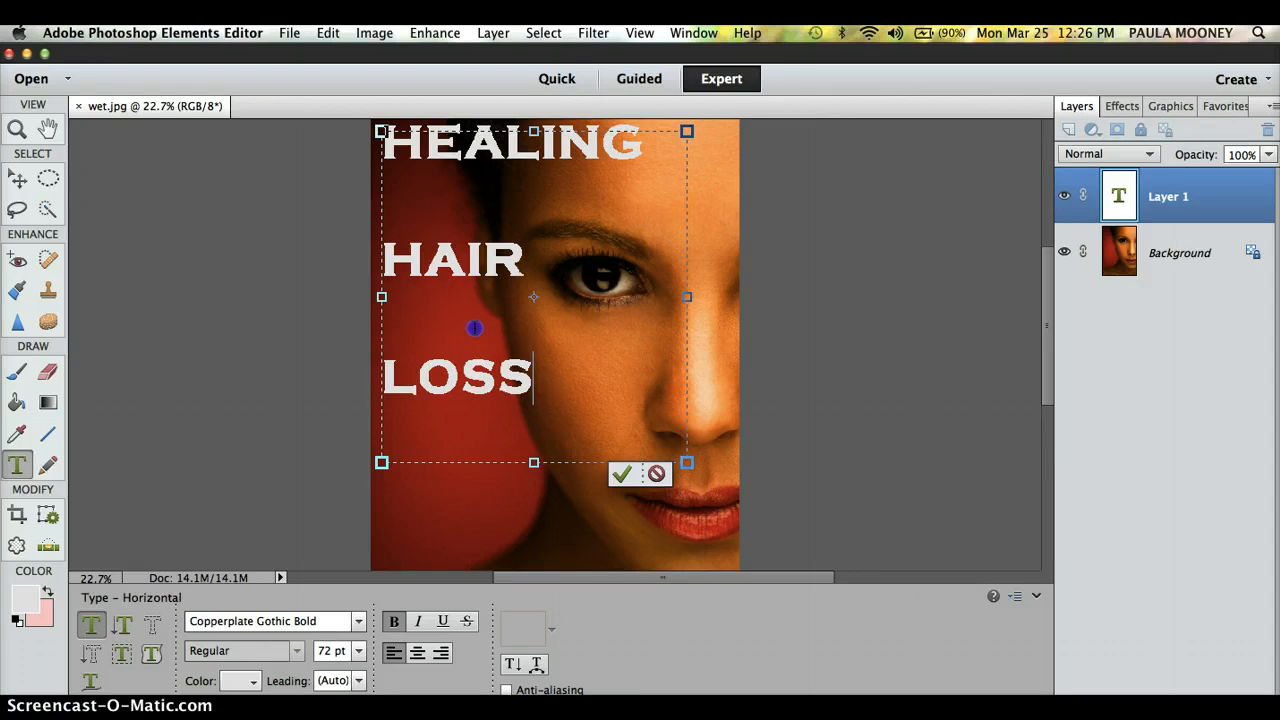
pyautogui.moveTo(475, 328); pyautogui.dragTo(390, 143)
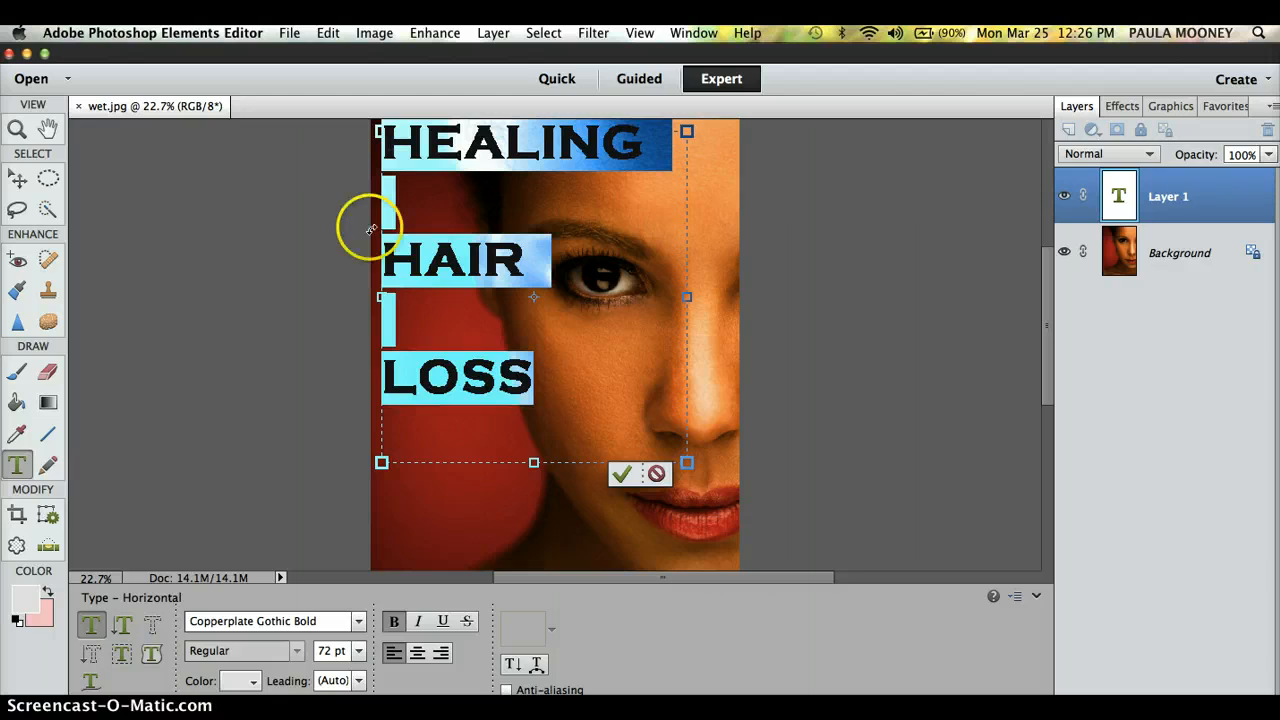
# Step: Try several sizes in the font size field, settle on 83 pt, and preview the headline
pyautogui.click(358, 651)
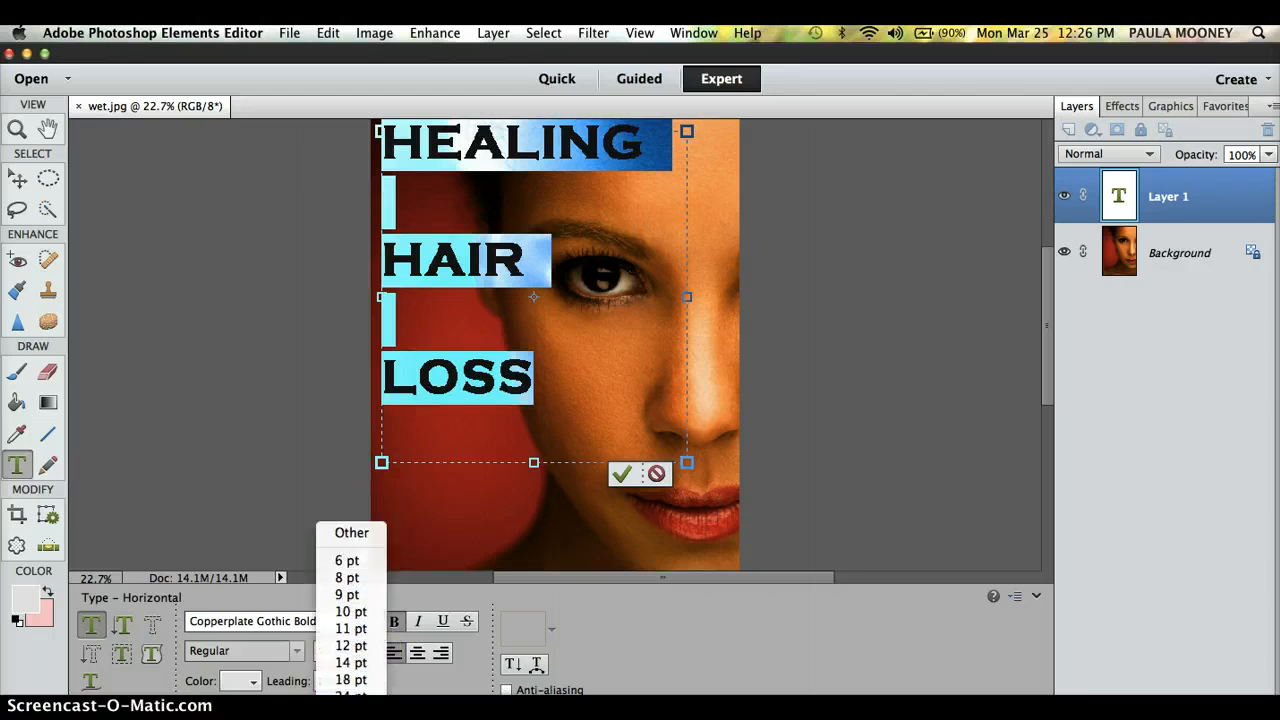
pyautogui.click(350, 704)
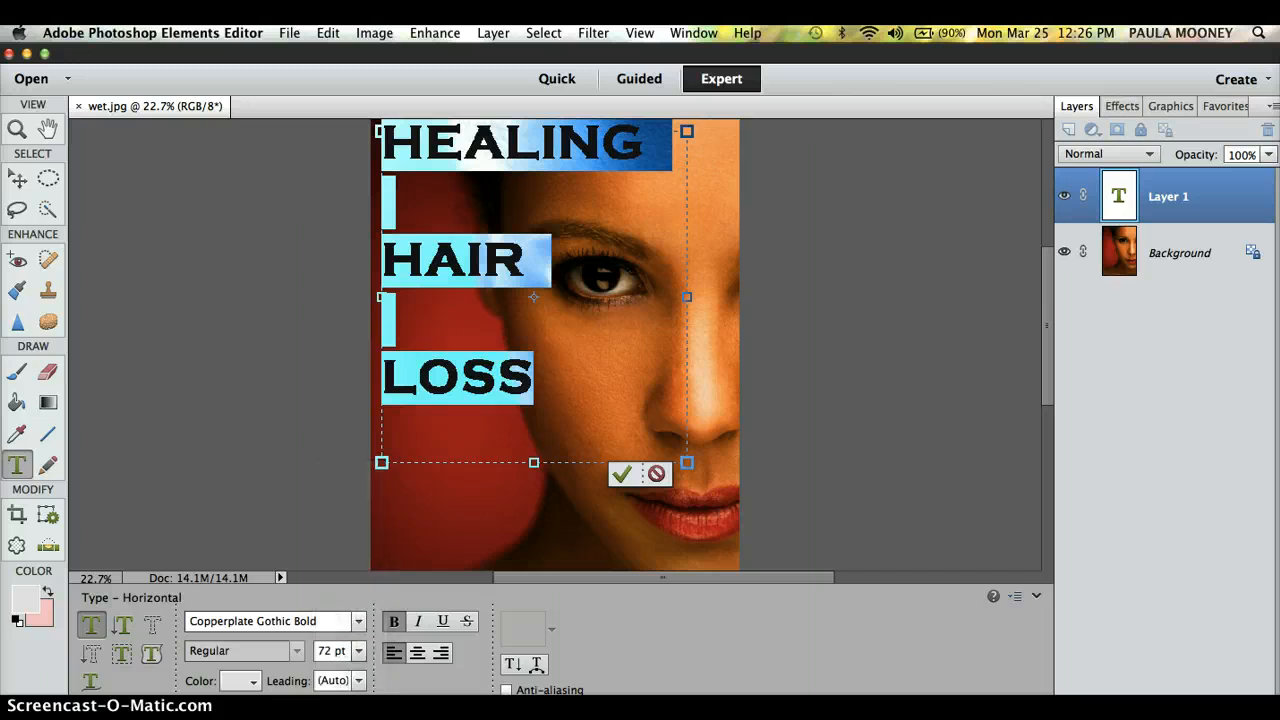
pyautogui.moveTo(330, 651); pyautogui.dragTo(306, 652)
pyautogui.write('15')
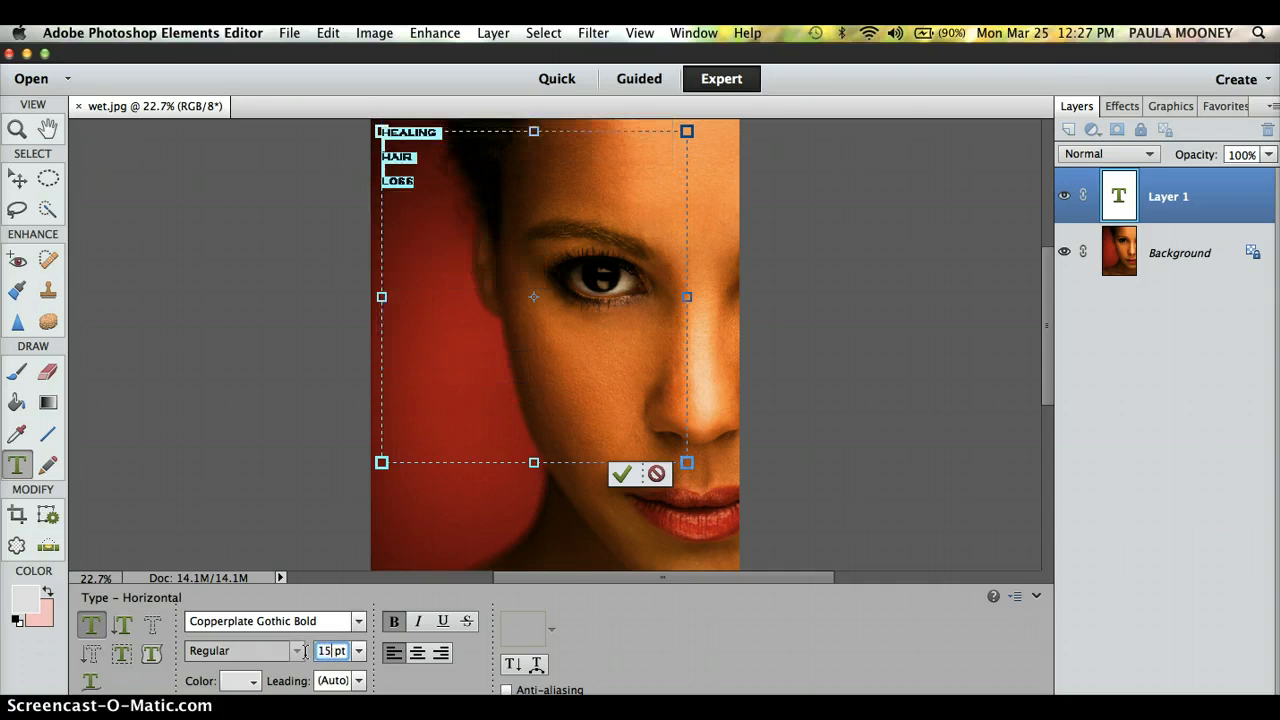
pyautogui.write('0')
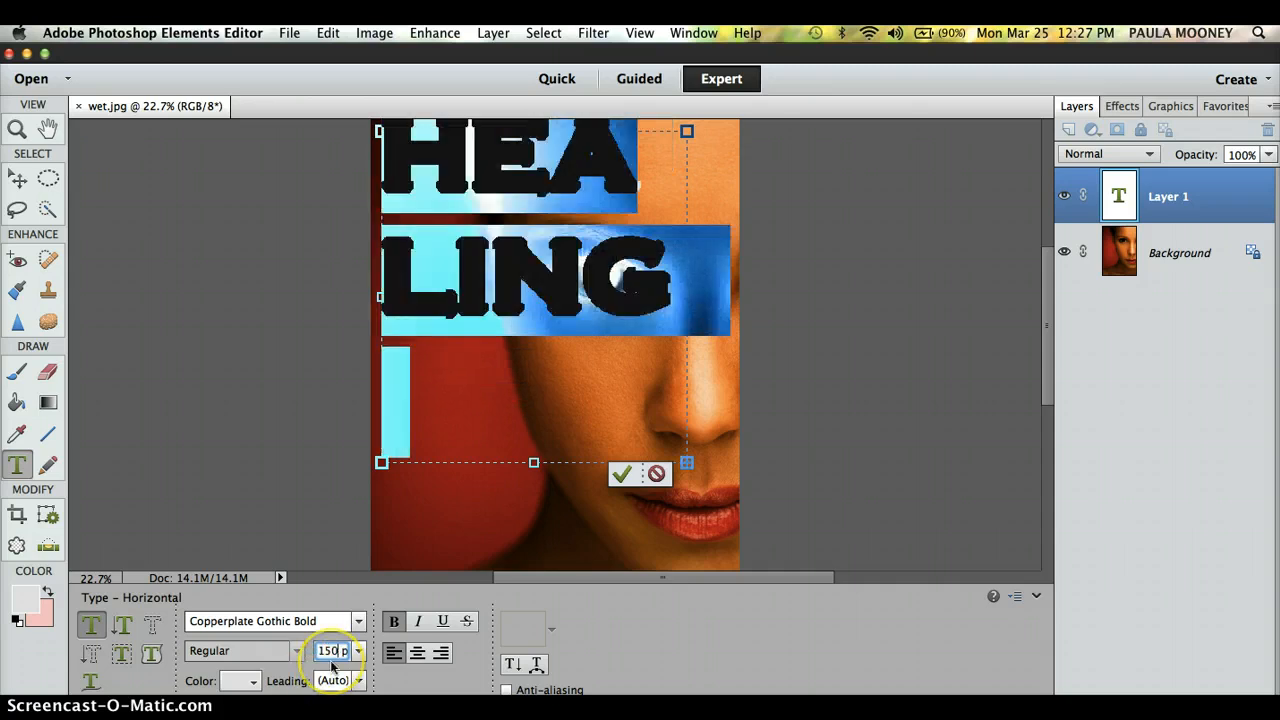
pyautogui.write('124')
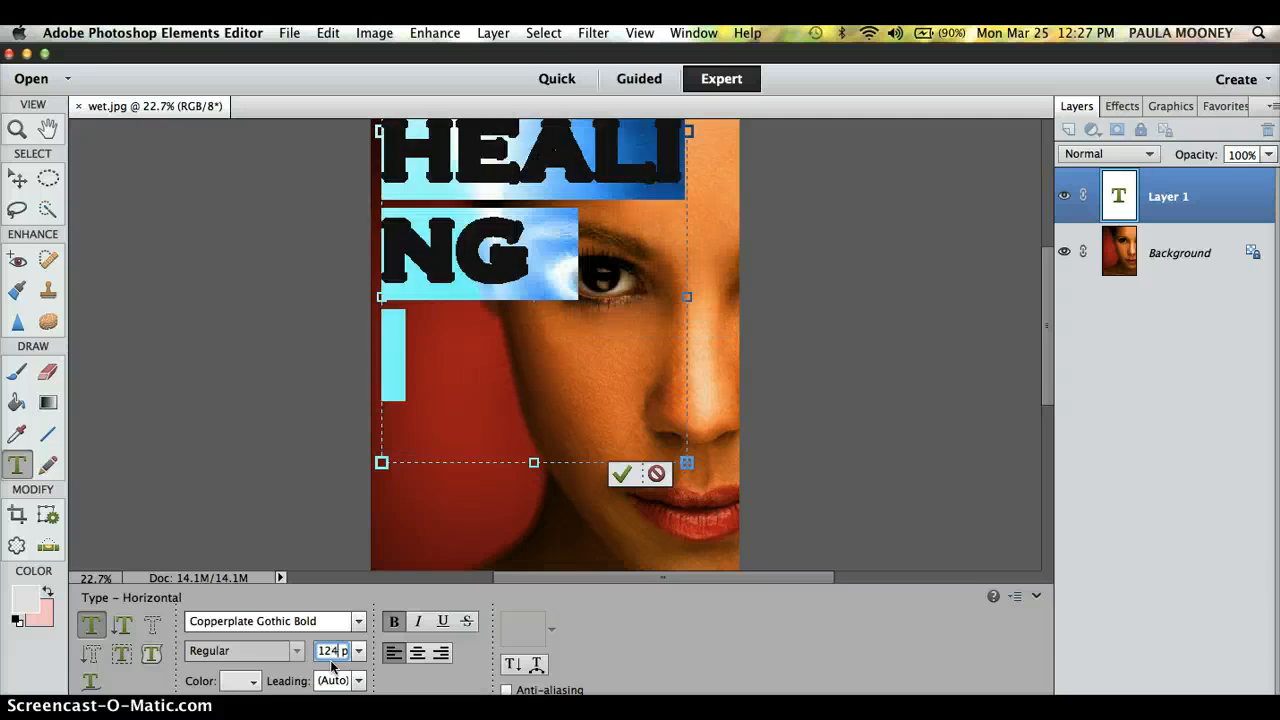
pyautogui.press('BackSpace')
pyautogui.write('5')
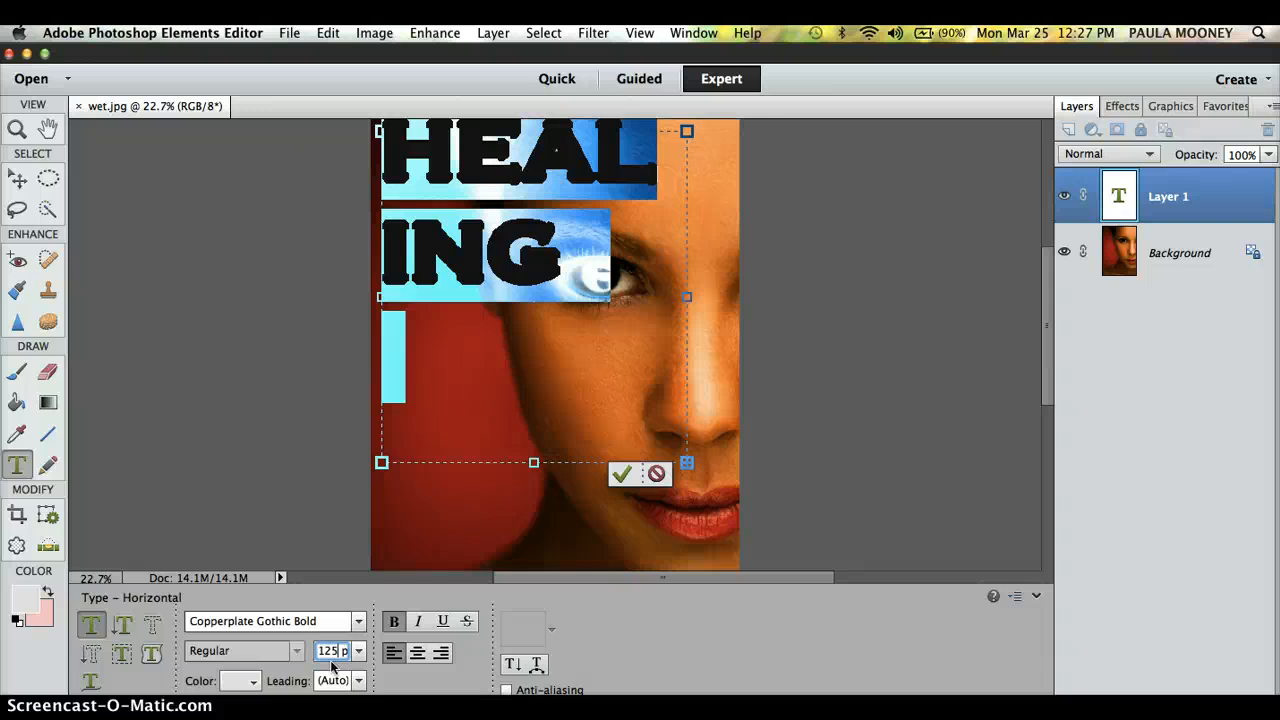
pyautogui.press('BackSpace')
pyautogui.press('BackSpace')
pyautogui.write('00')
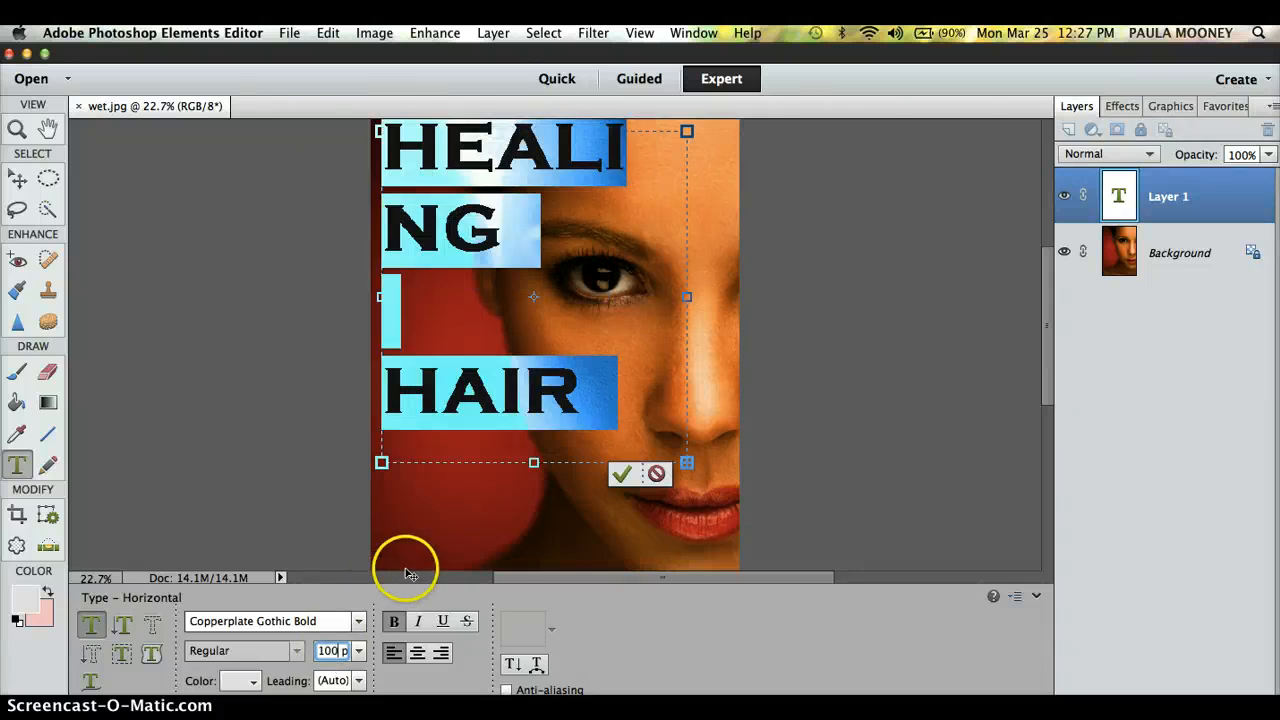
pyautogui.press('BackSpace')
pyautogui.press('BackSpace')
pyautogui.press('BackSpace')
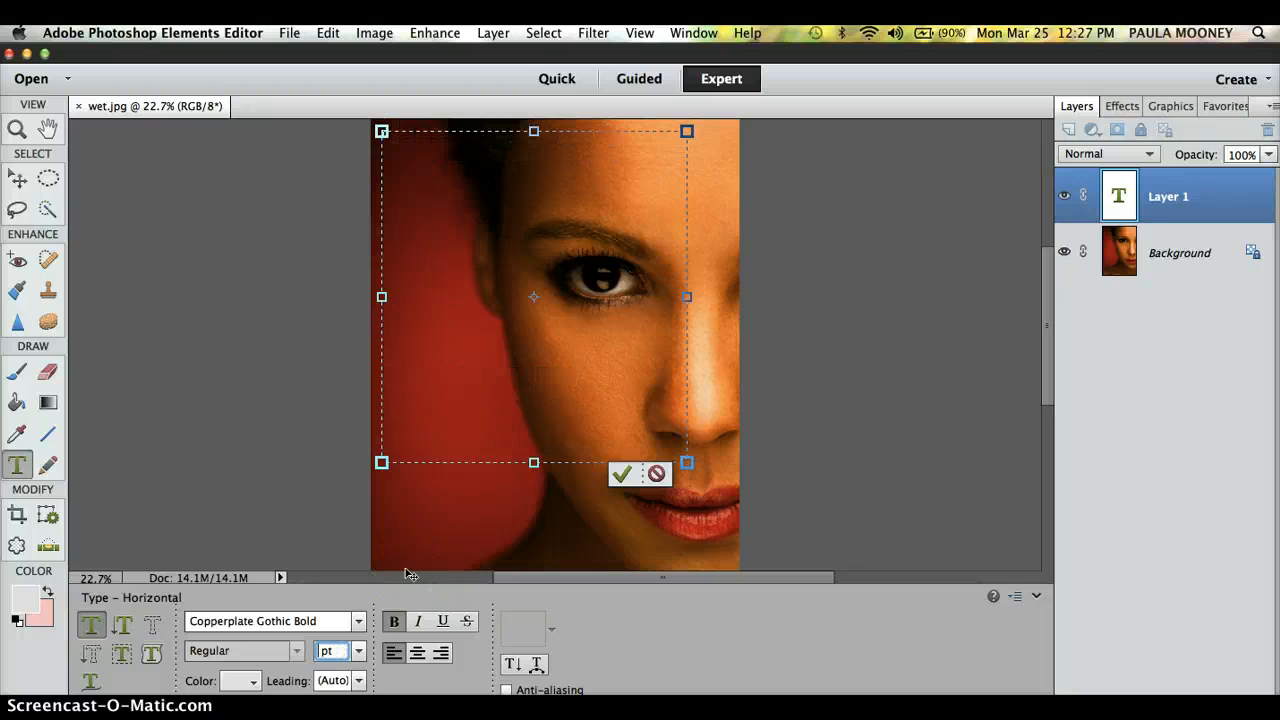
pyautogui.write('90')
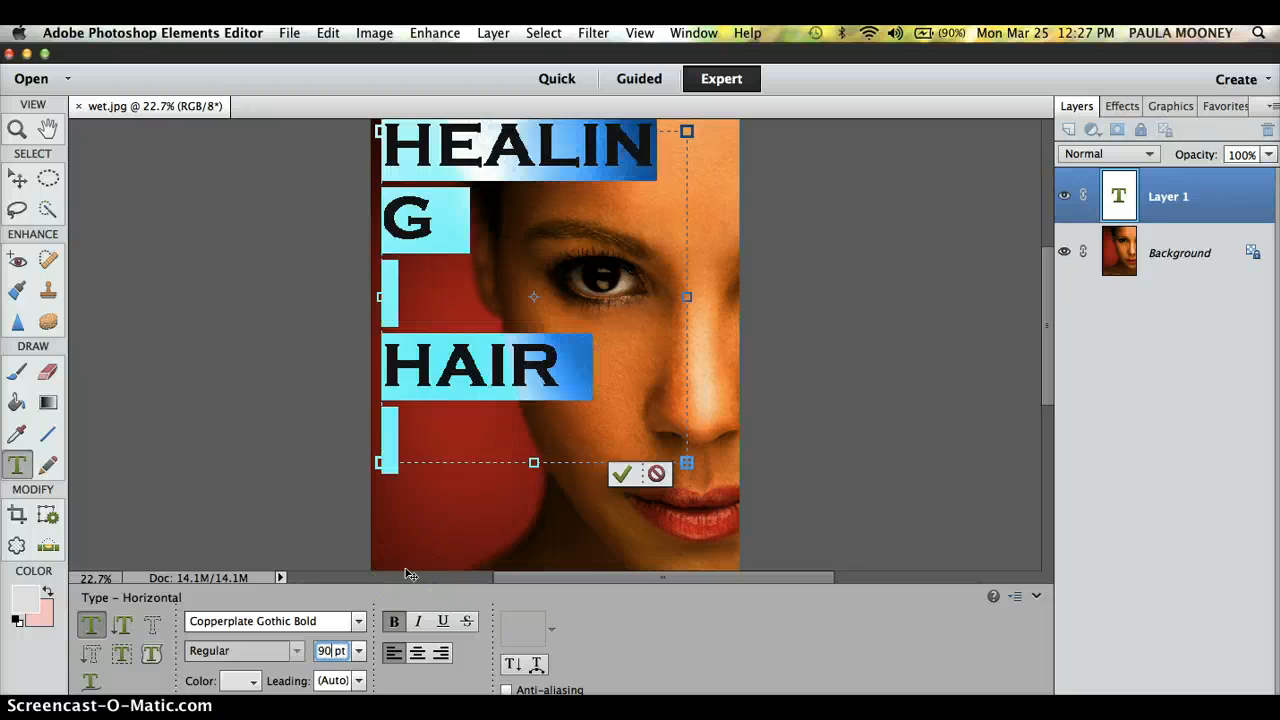
pyautogui.press('BackSpace')
pyautogui.press('BackSpace')
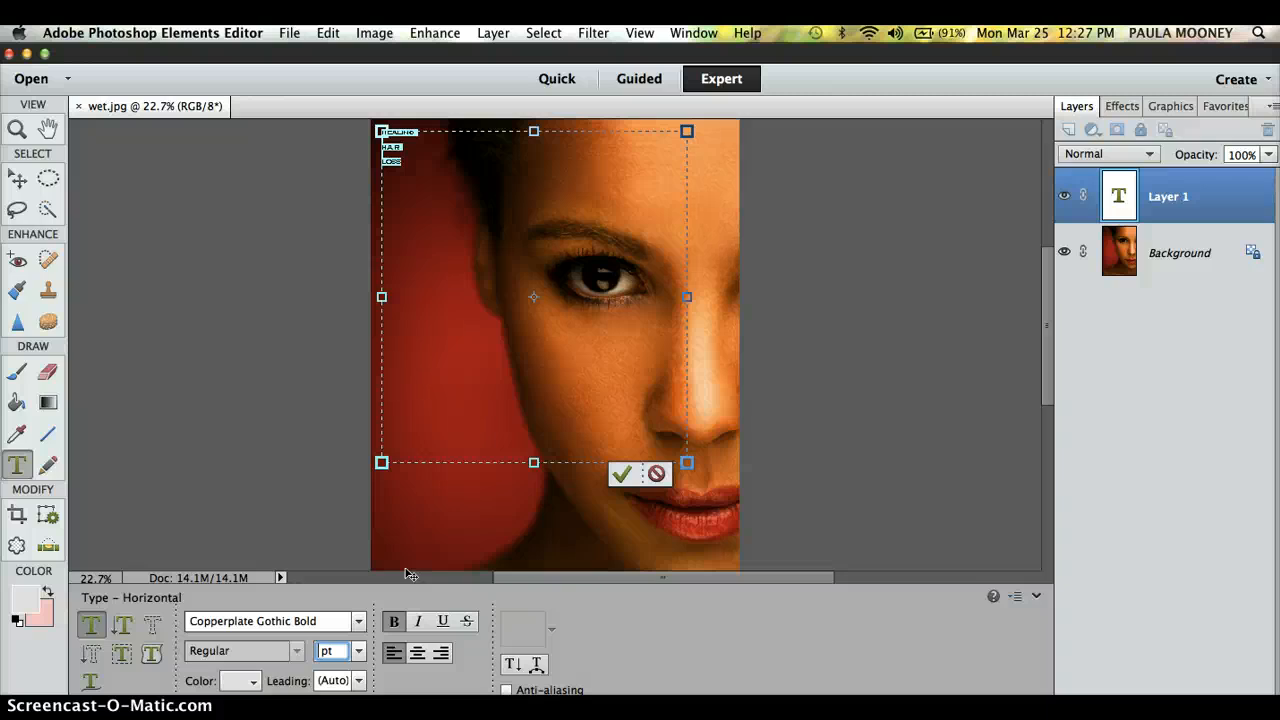
pyautogui.write('85')
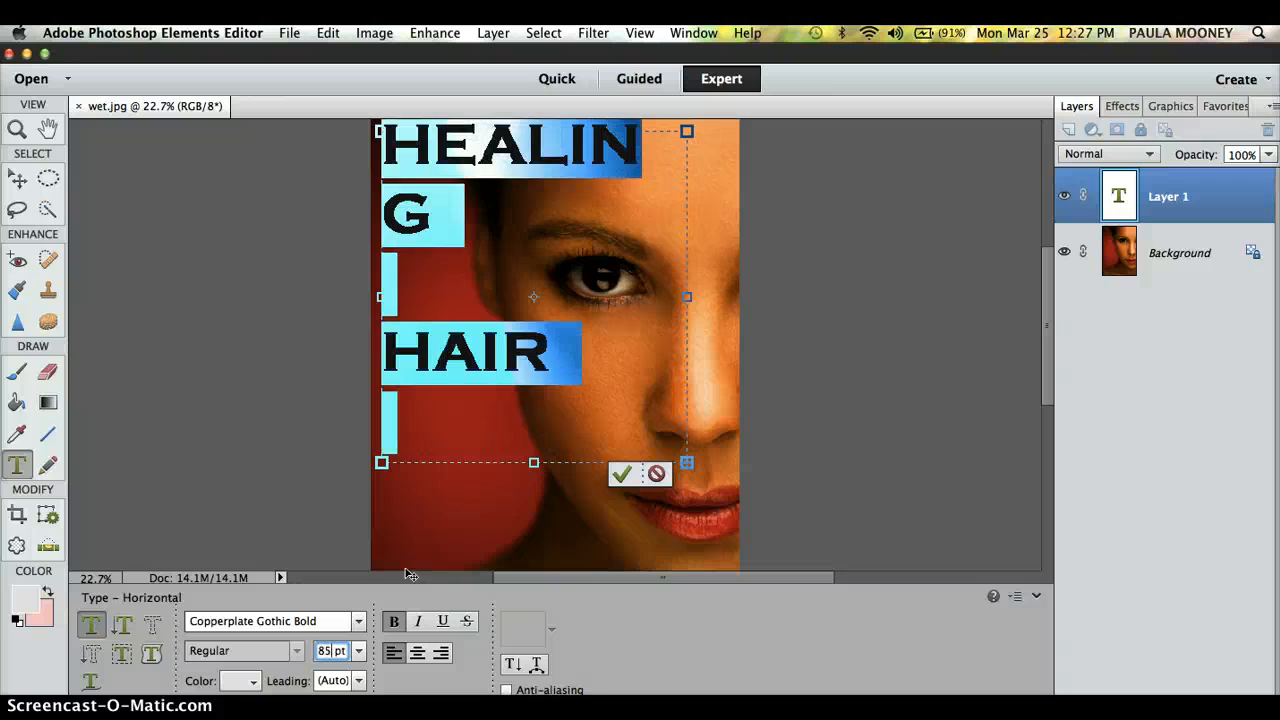
pyautogui.press('Down')
pyautogui.press('Down')
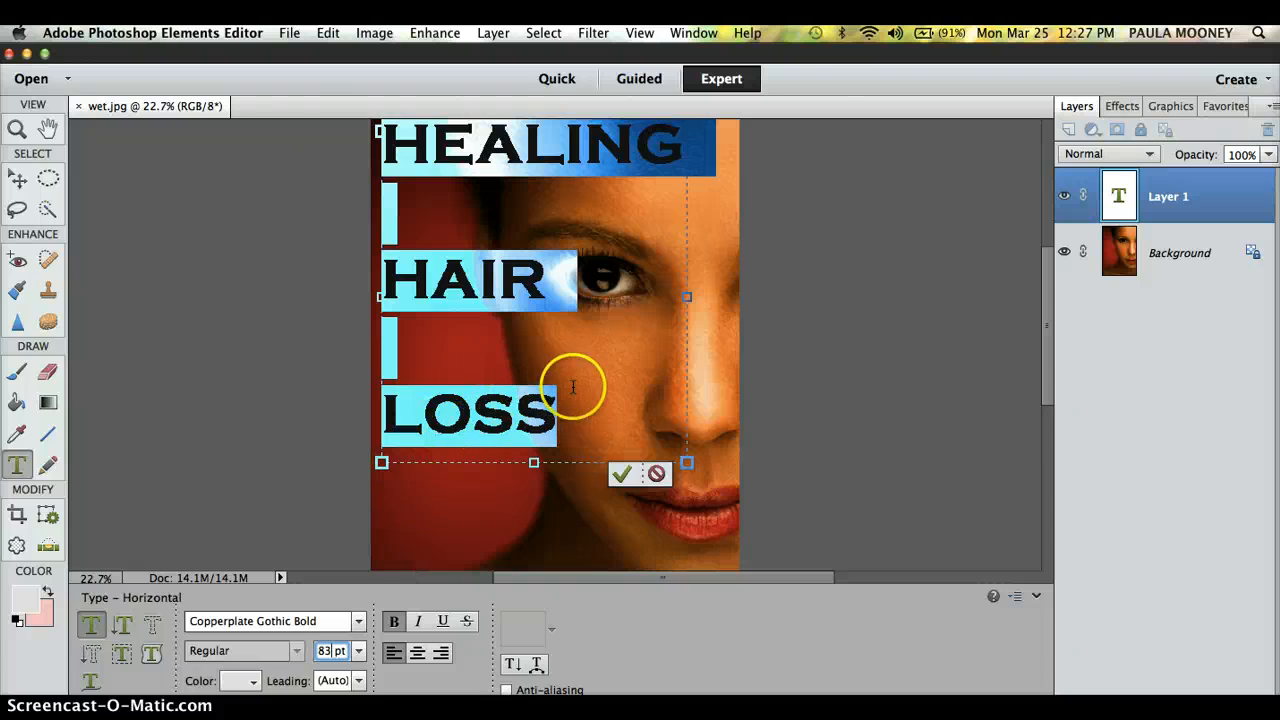
pyautogui.click(609, 384)
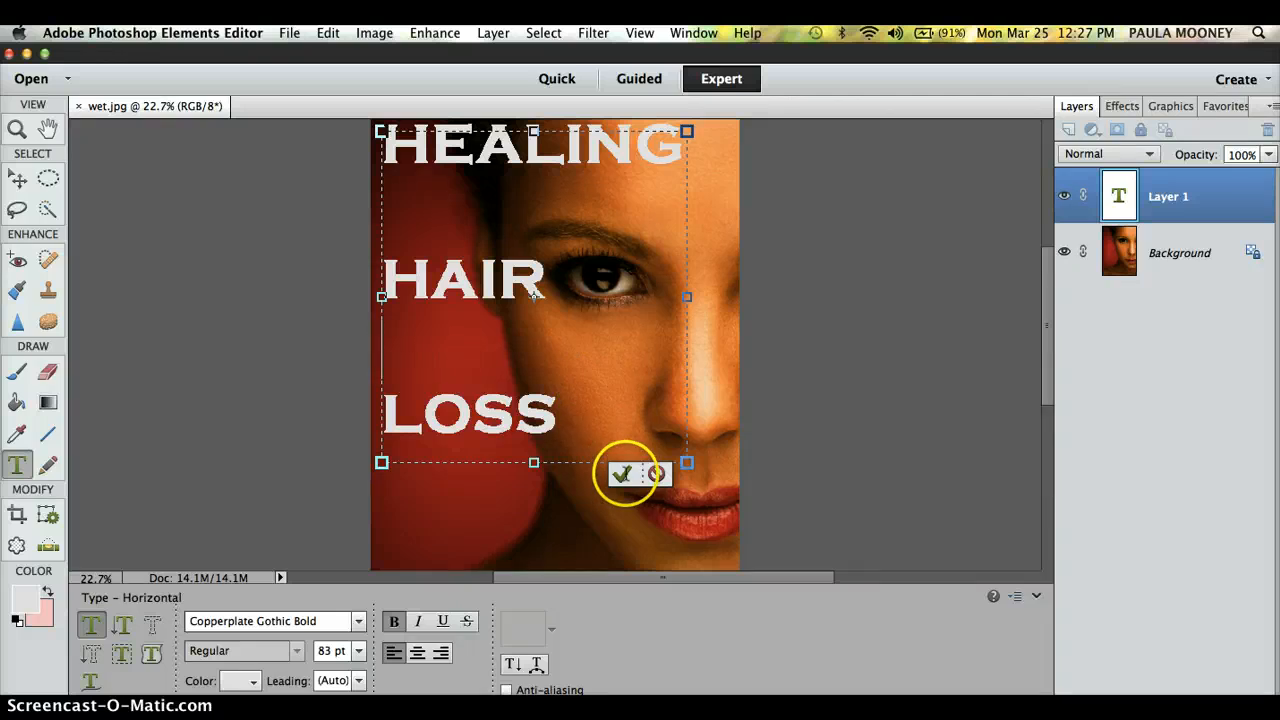
# Step: Commit the HEALING HAIR LOSS text and select the Background layer with the Move tool
pyautogui.click(623, 474)
pyautogui.press('v')
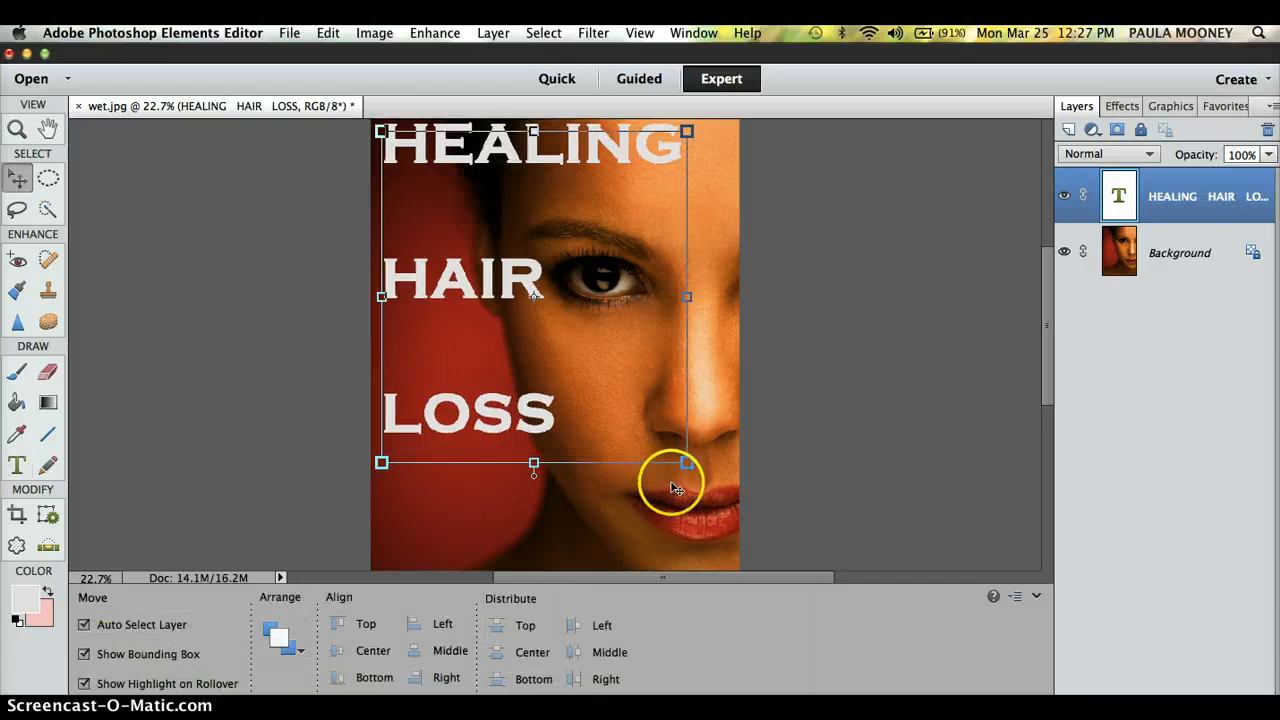
pyautogui.click(640, 489)
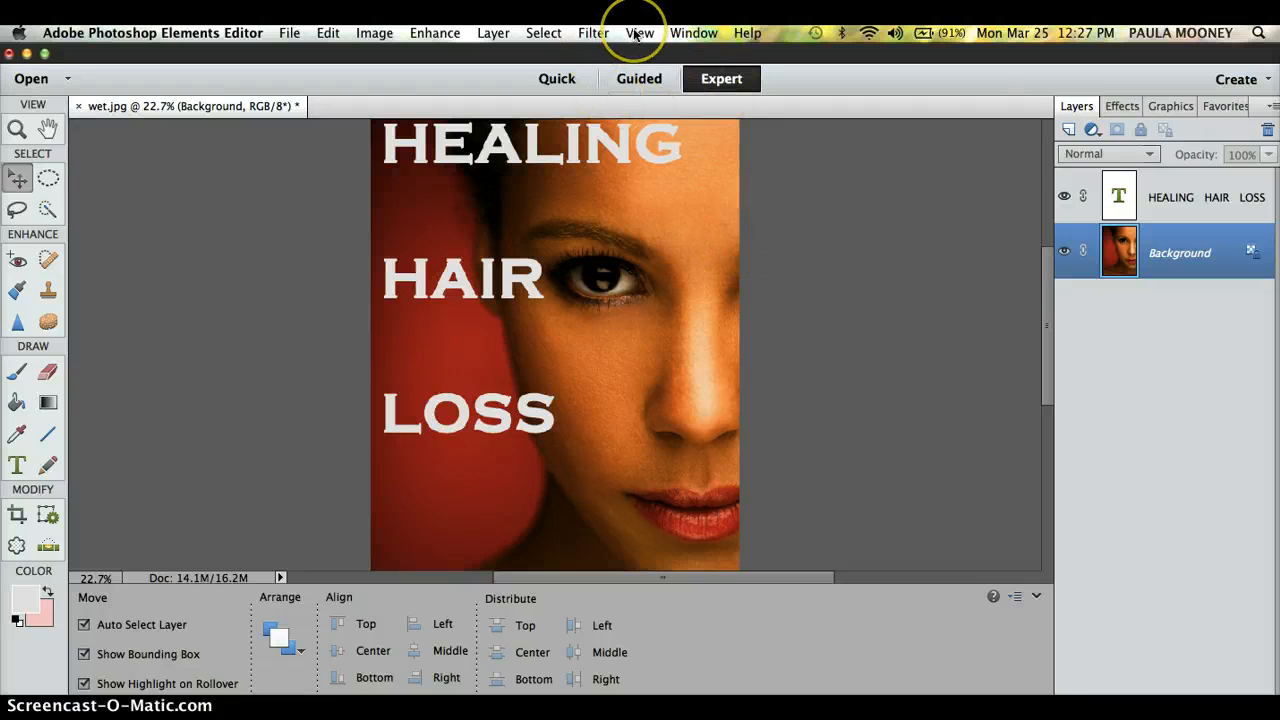
# Step: Browse Layer > Layer Style without applying anything, then open a right-click menu
pyautogui.click(493, 33)
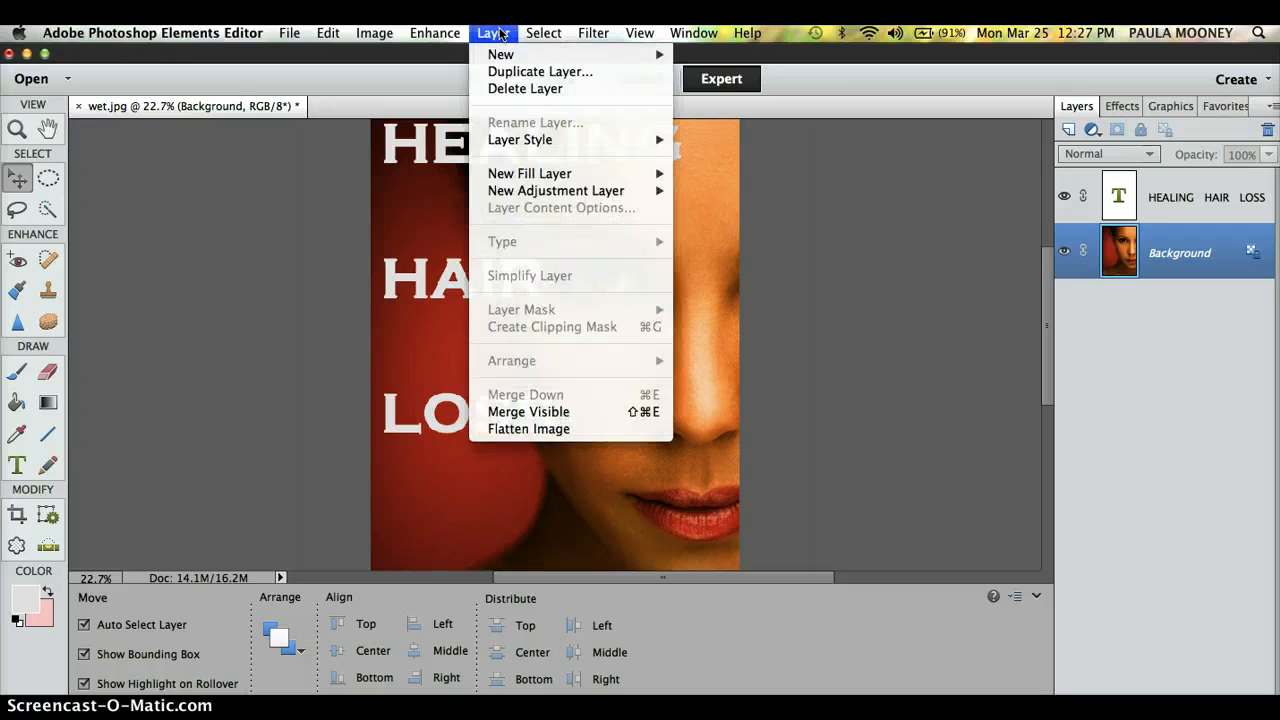
pyautogui.click(552, 142)
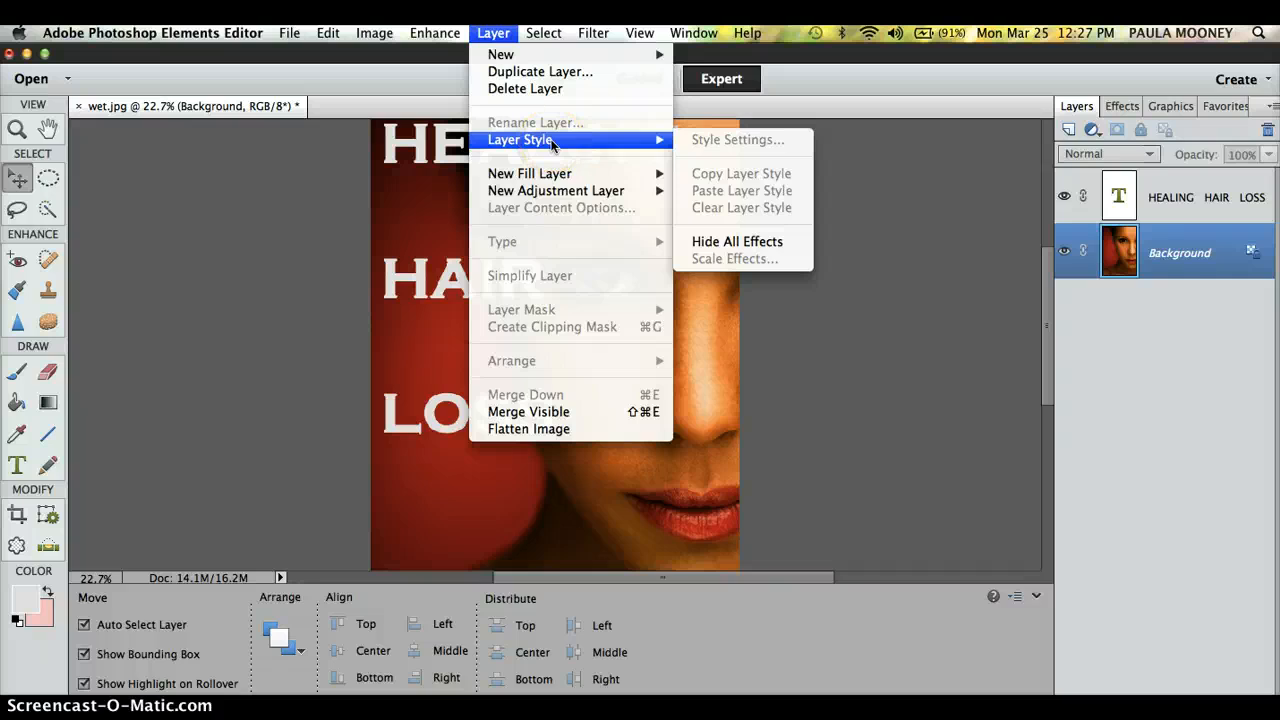
pyautogui.press('Escape')
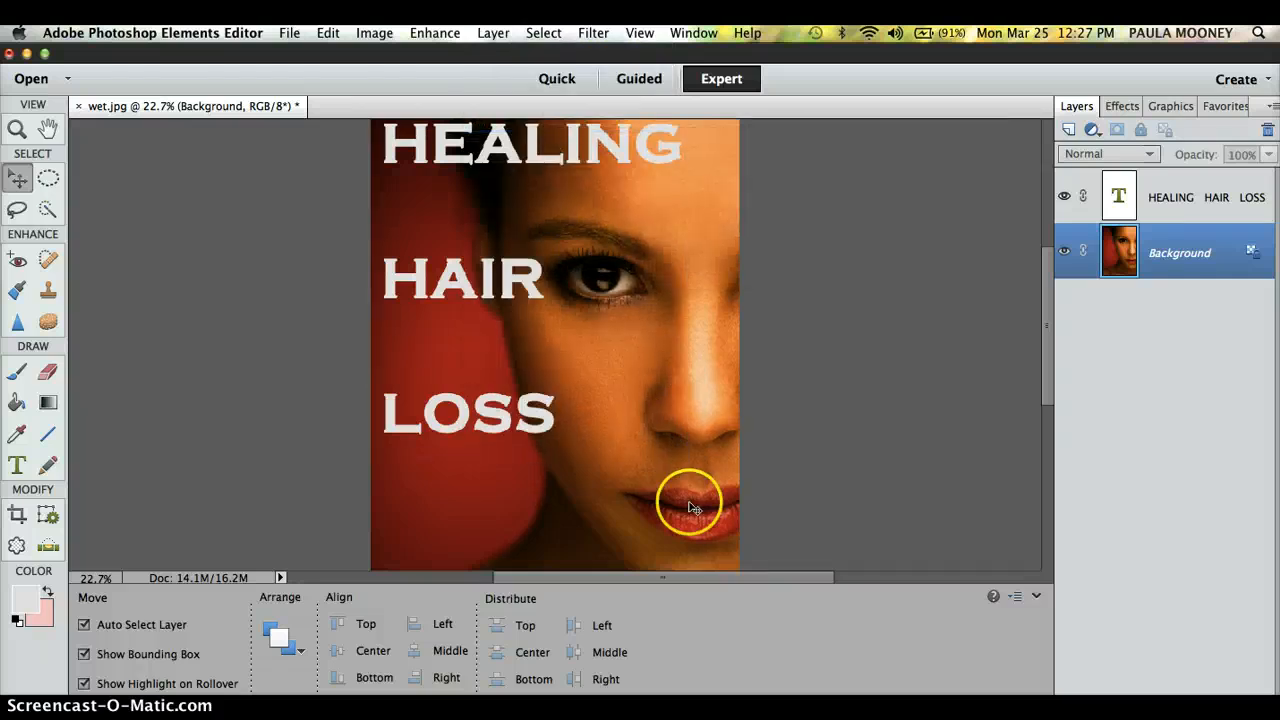
pyautogui.rightClick(254, 457)
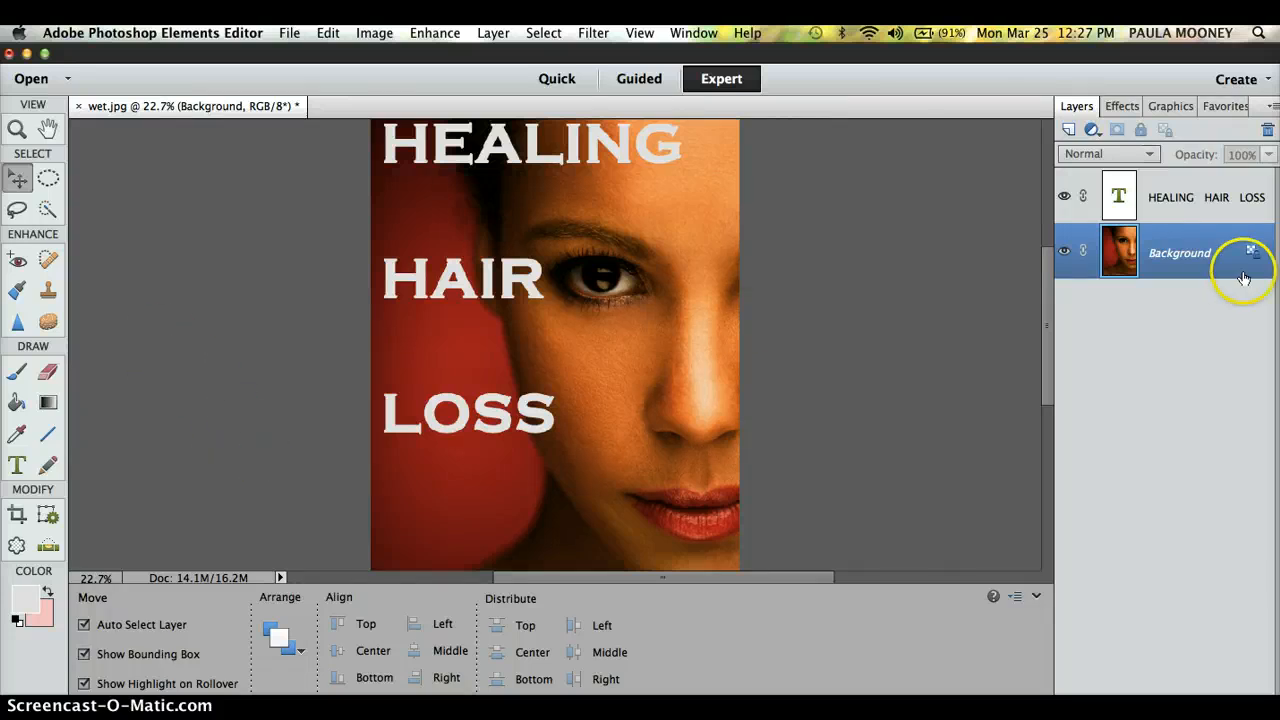
# Step: Open Style Settings for the HEALING HAIR LOSS layer and add a 198 px drop shadow
pyautogui.click(1121, 199)
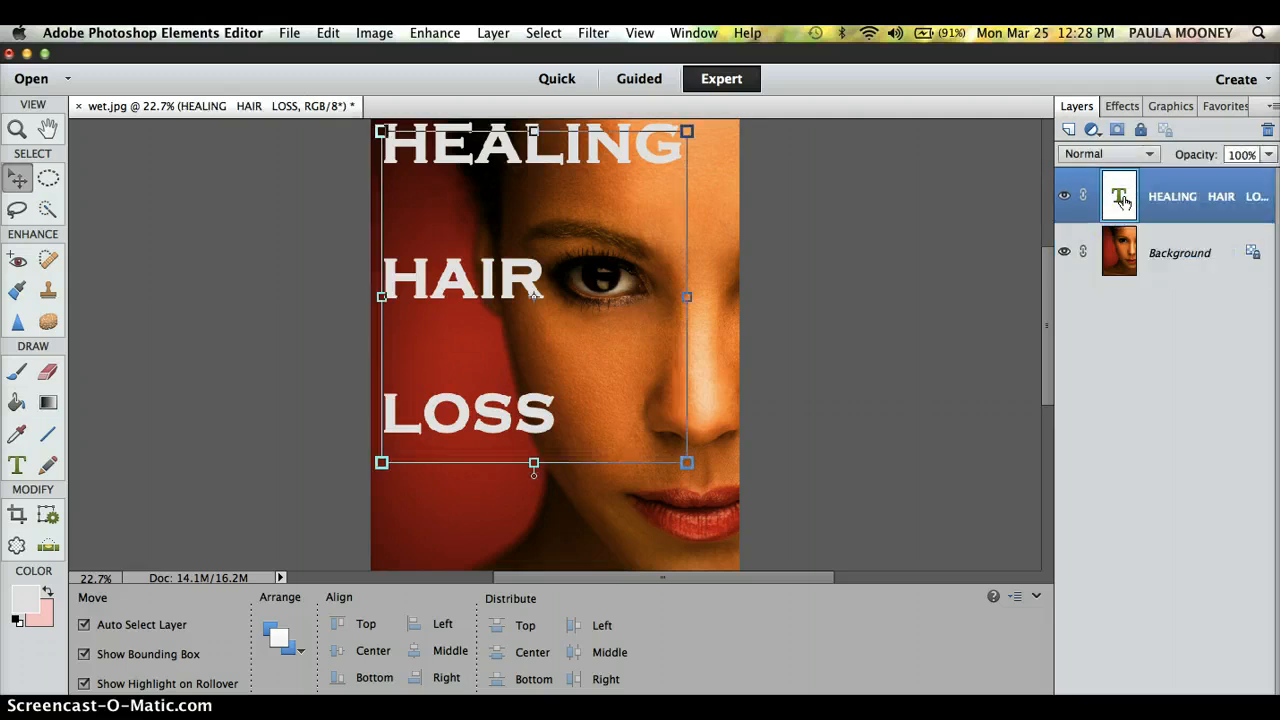
pyautogui.click(497, 36)
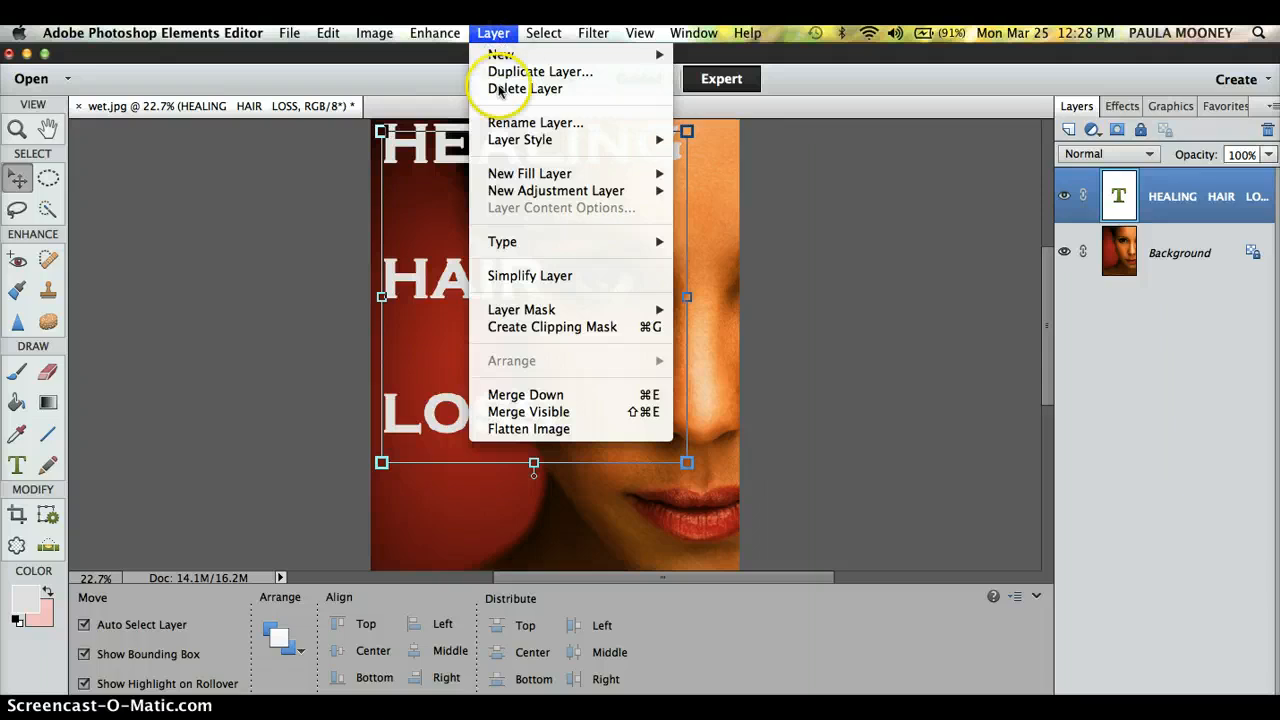
pyautogui.moveTo(520, 140)
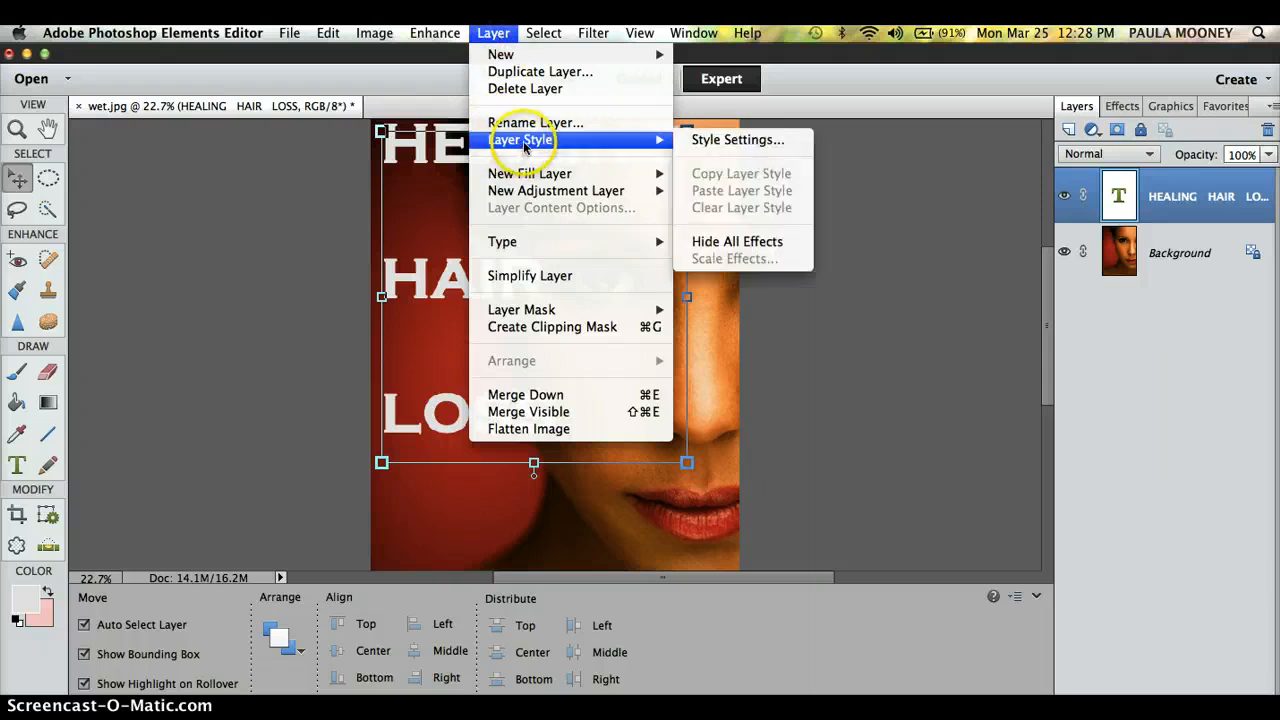
pyautogui.click(720, 141)
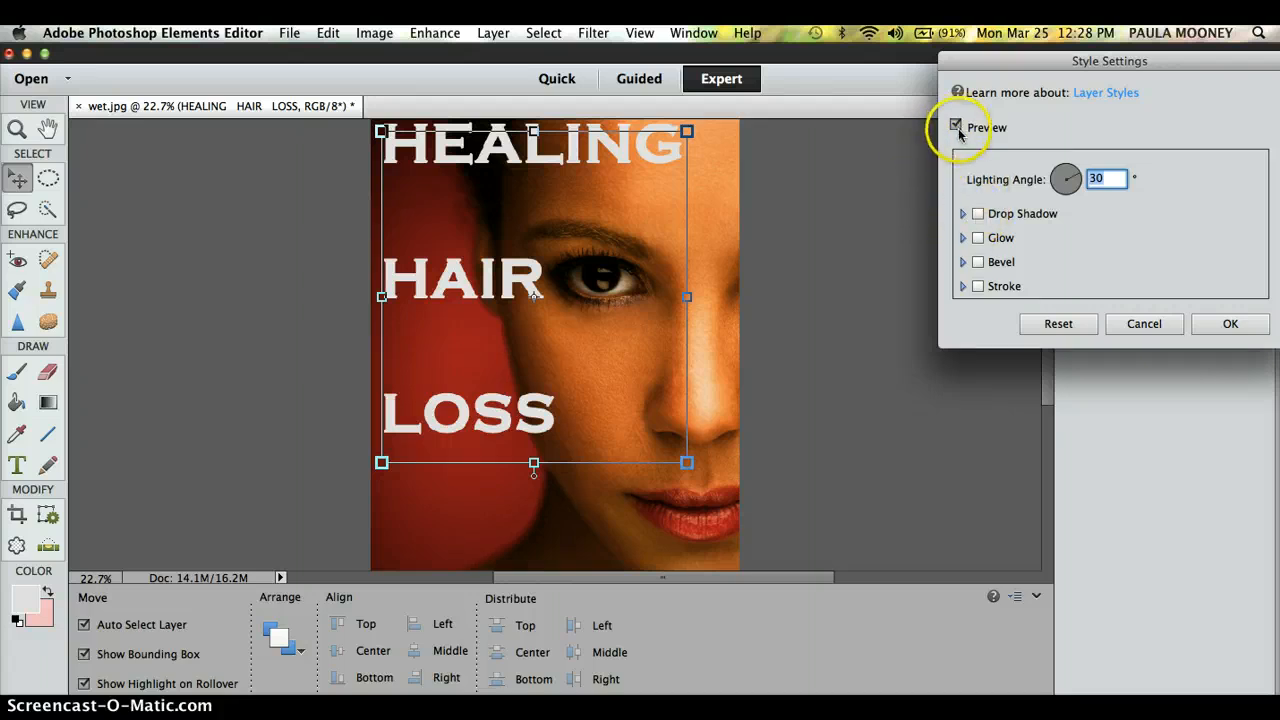
pyautogui.click(978, 213)
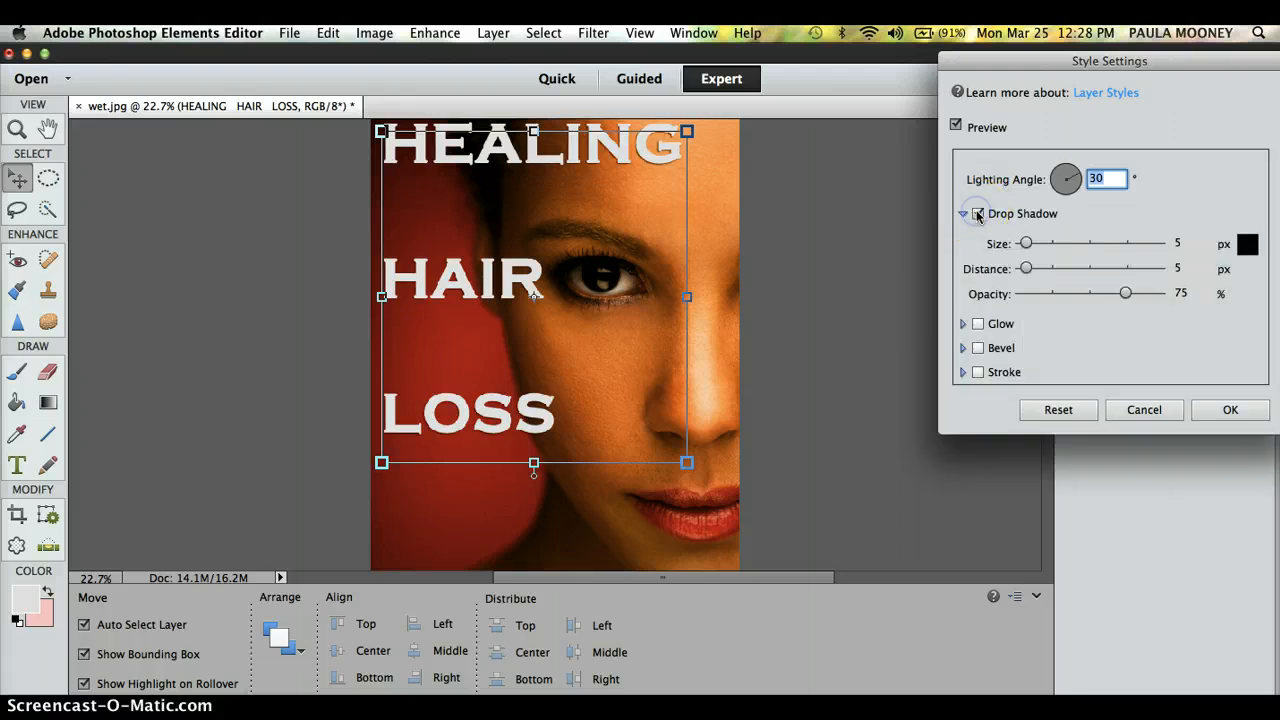
pyautogui.click(1093, 245)
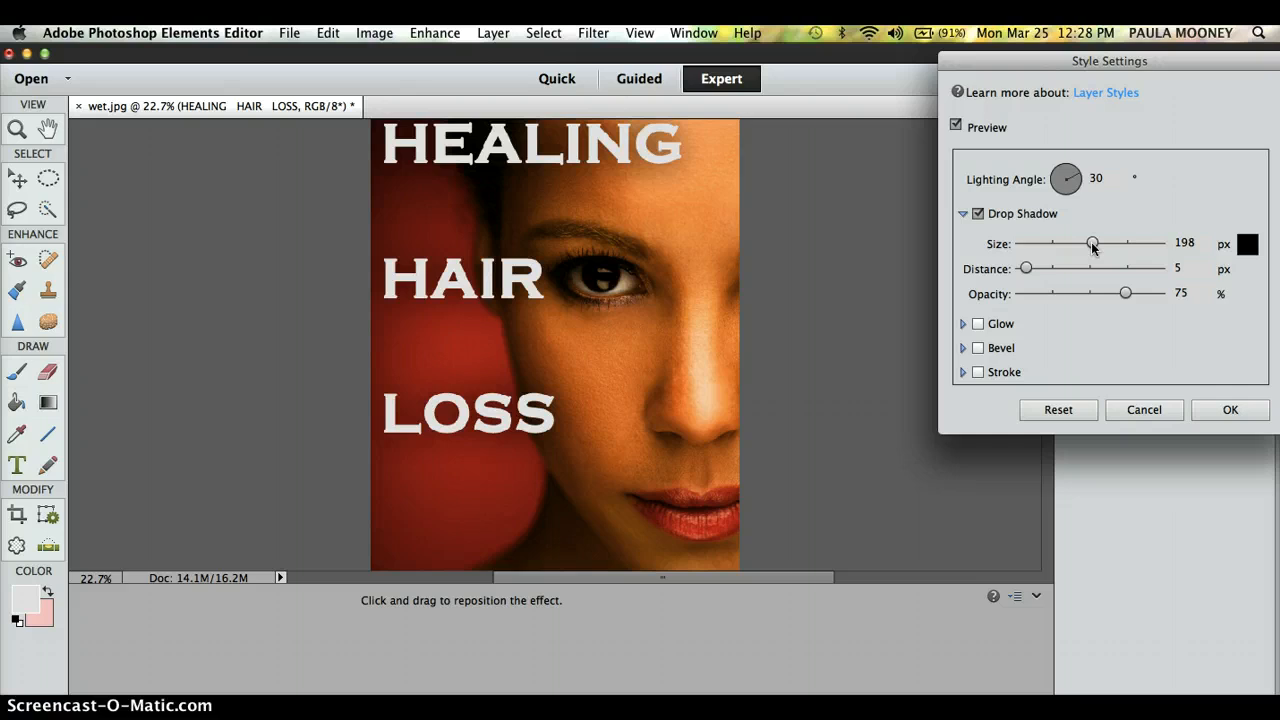
# Step: Give the title an inner glow of size 250 and an outer glow of 48
pyautogui.click(979, 324)
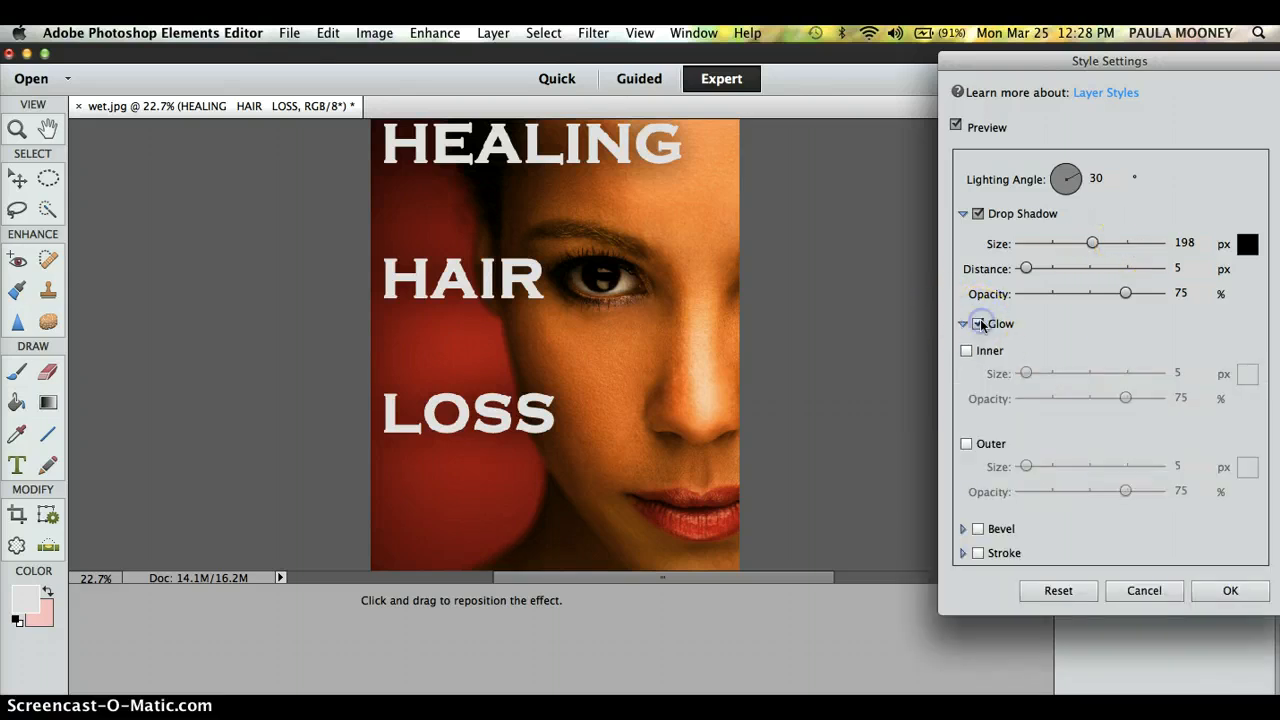
pyautogui.click(966, 351)
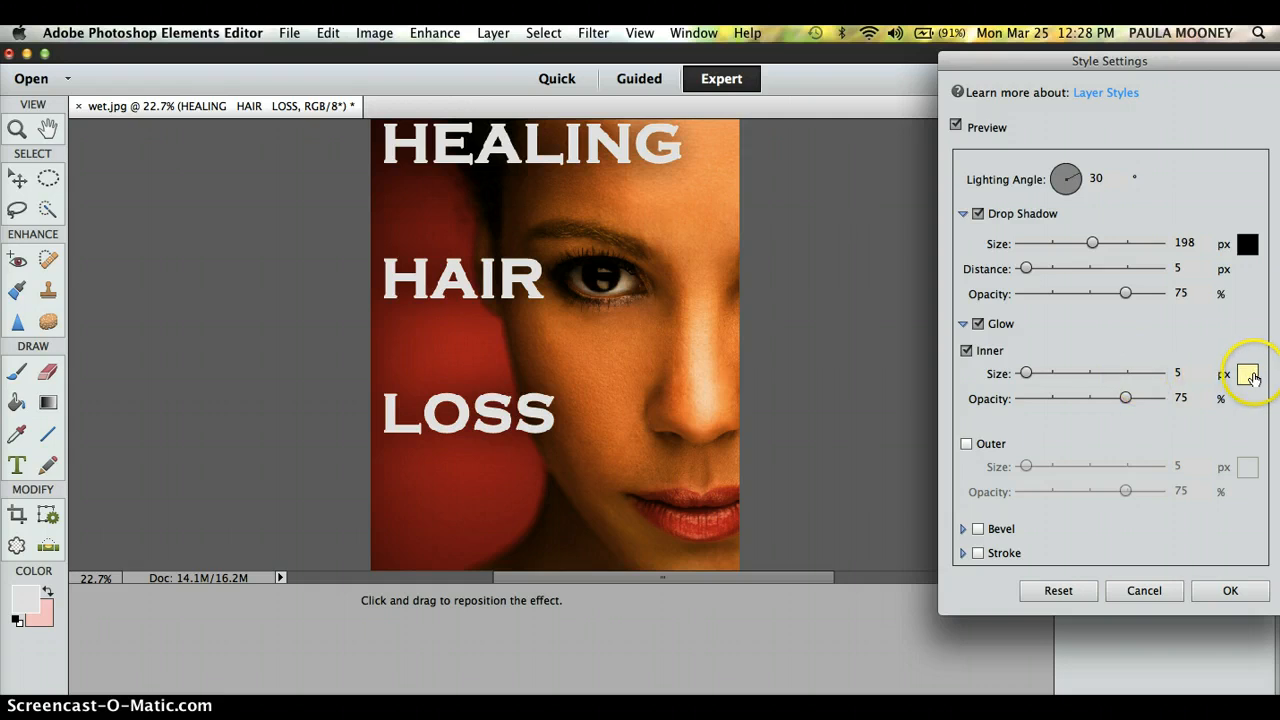
pyautogui.click(1143, 374)
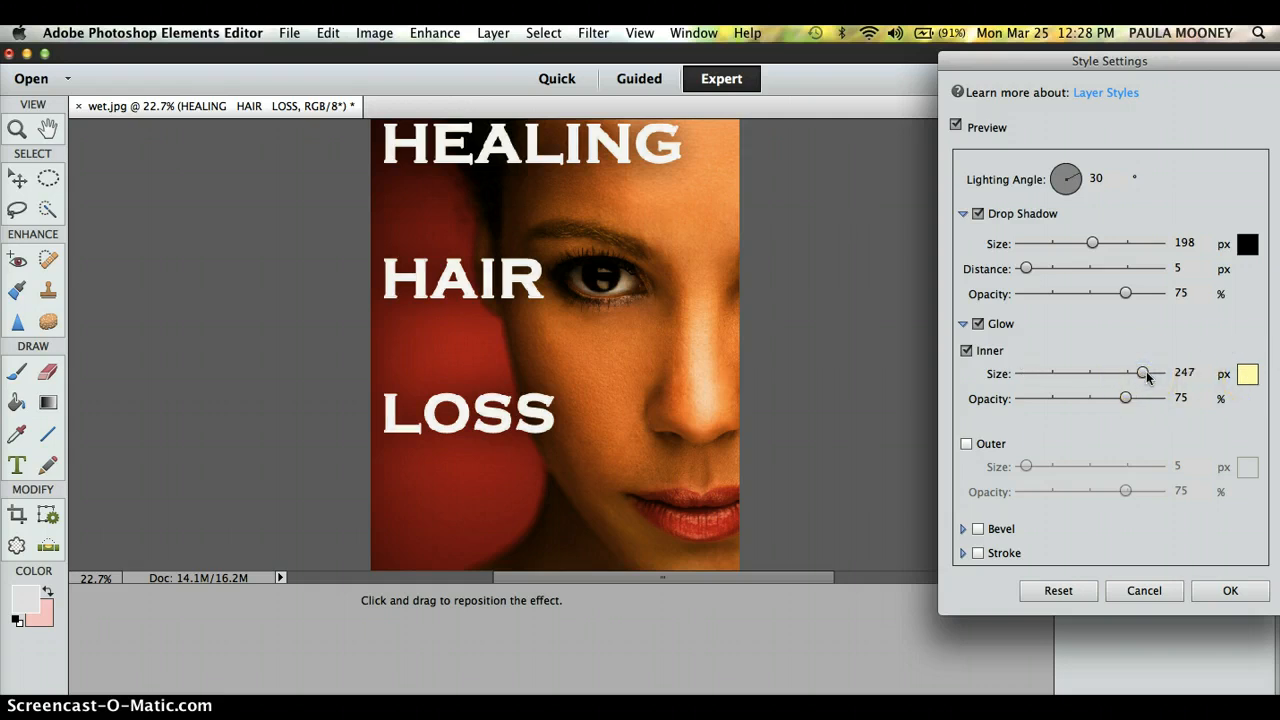
pyautogui.click(1160, 374)
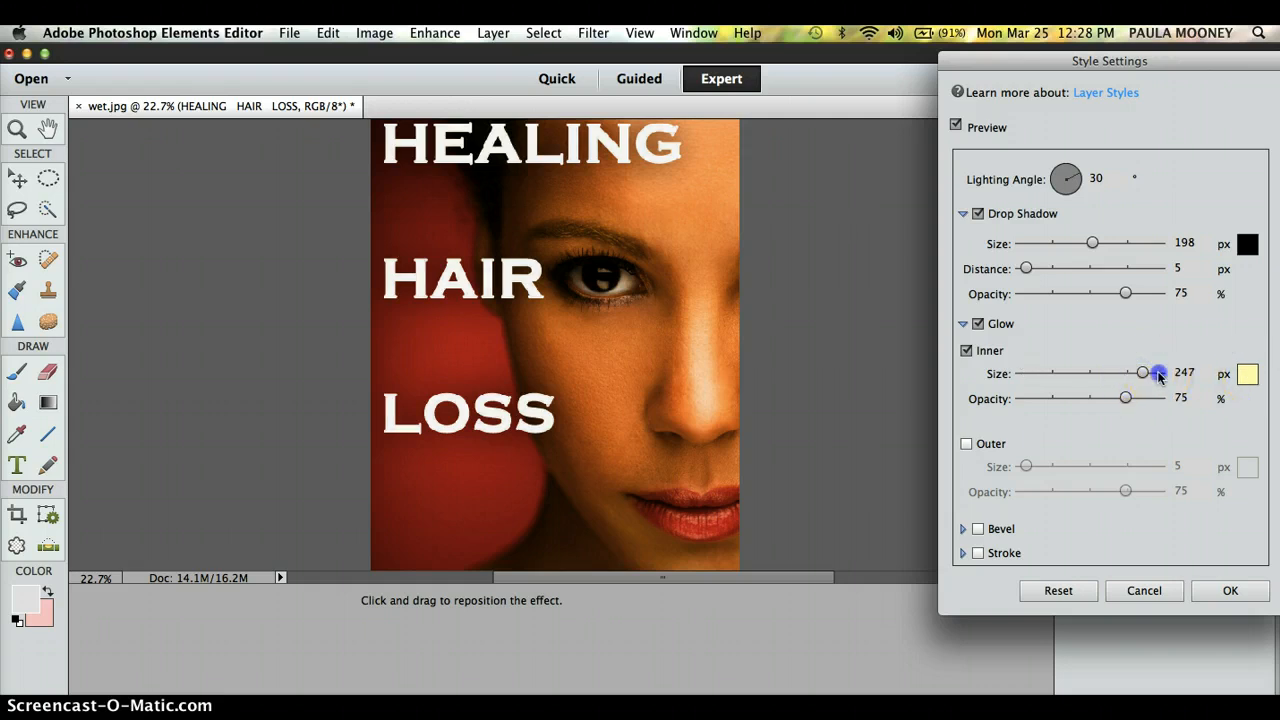
pyautogui.click(966, 443)
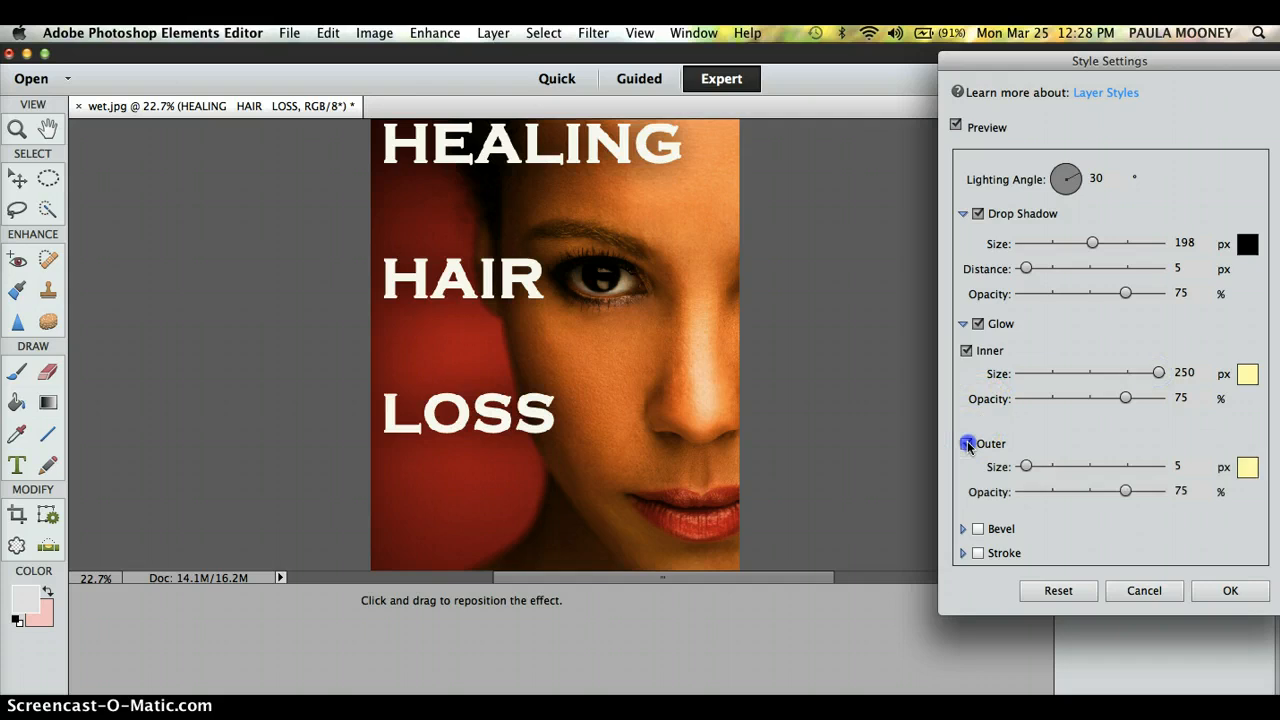
pyautogui.click(1134, 466)
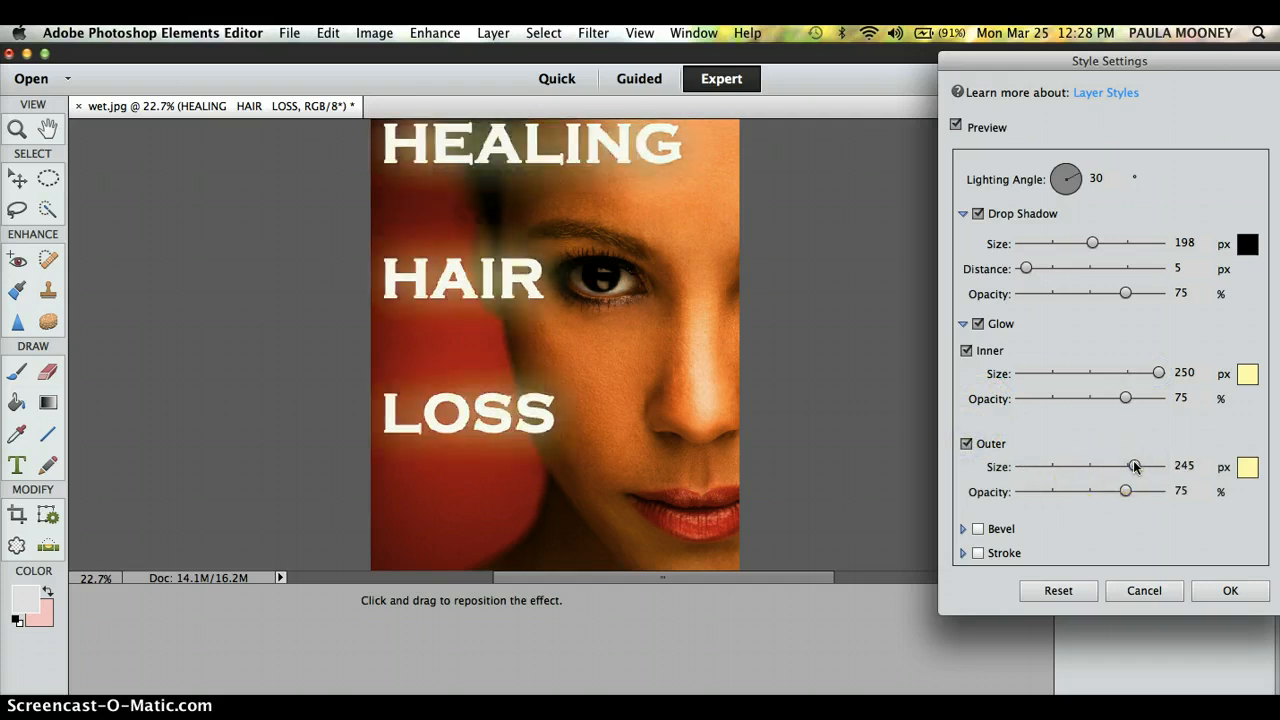
pyautogui.moveTo(1140, 466); pyautogui.dragTo(1044, 471)
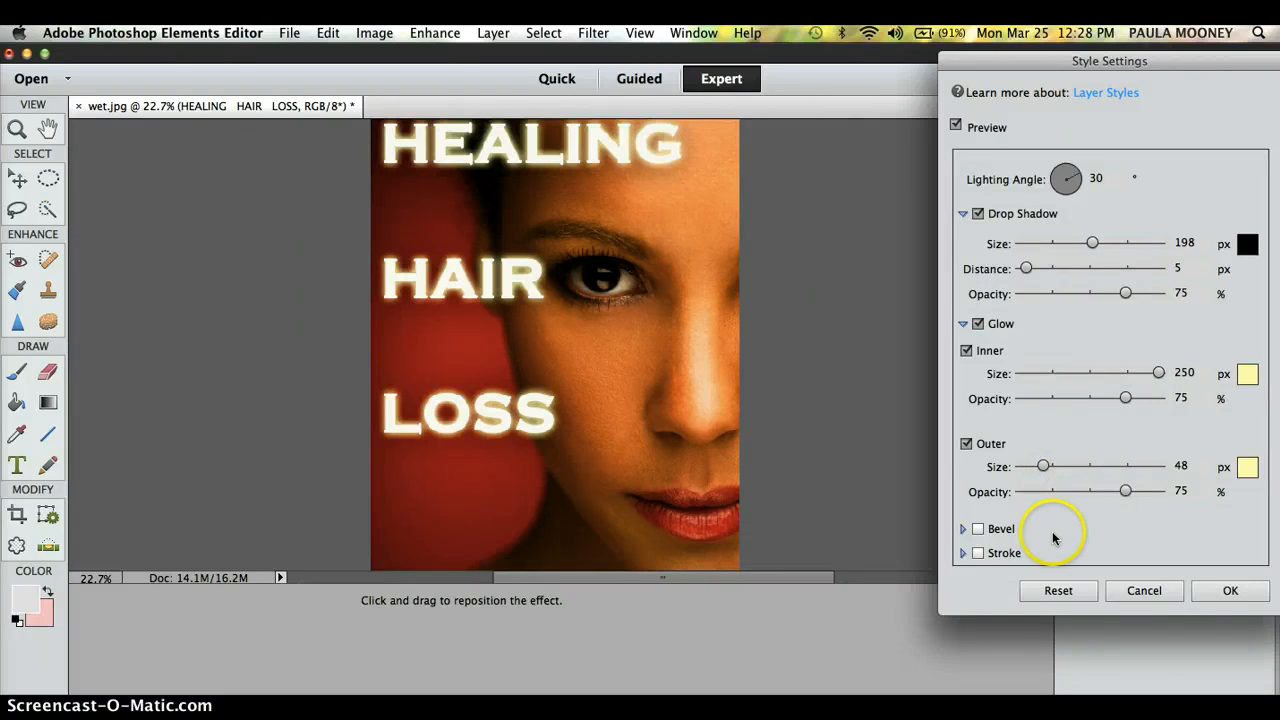
# Step: Add a bevel and a dark stroke outline to the title
pyautogui.click(979, 529)
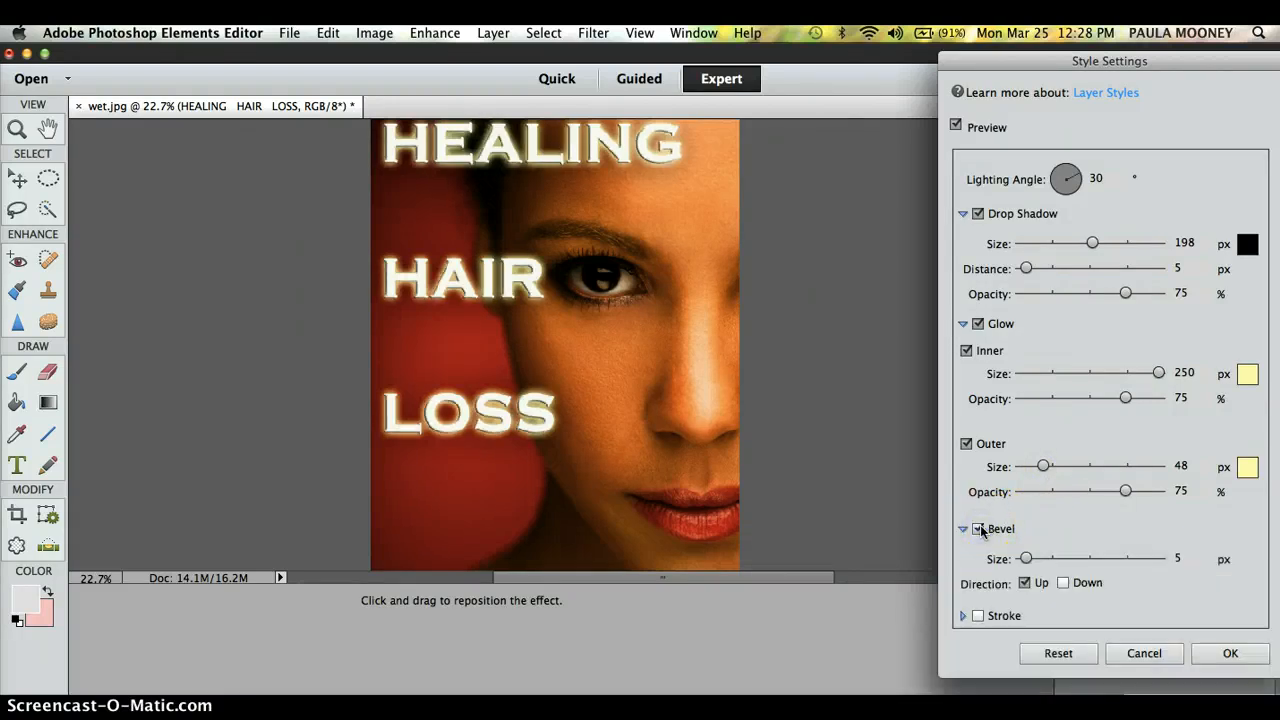
pyautogui.click(978, 616)
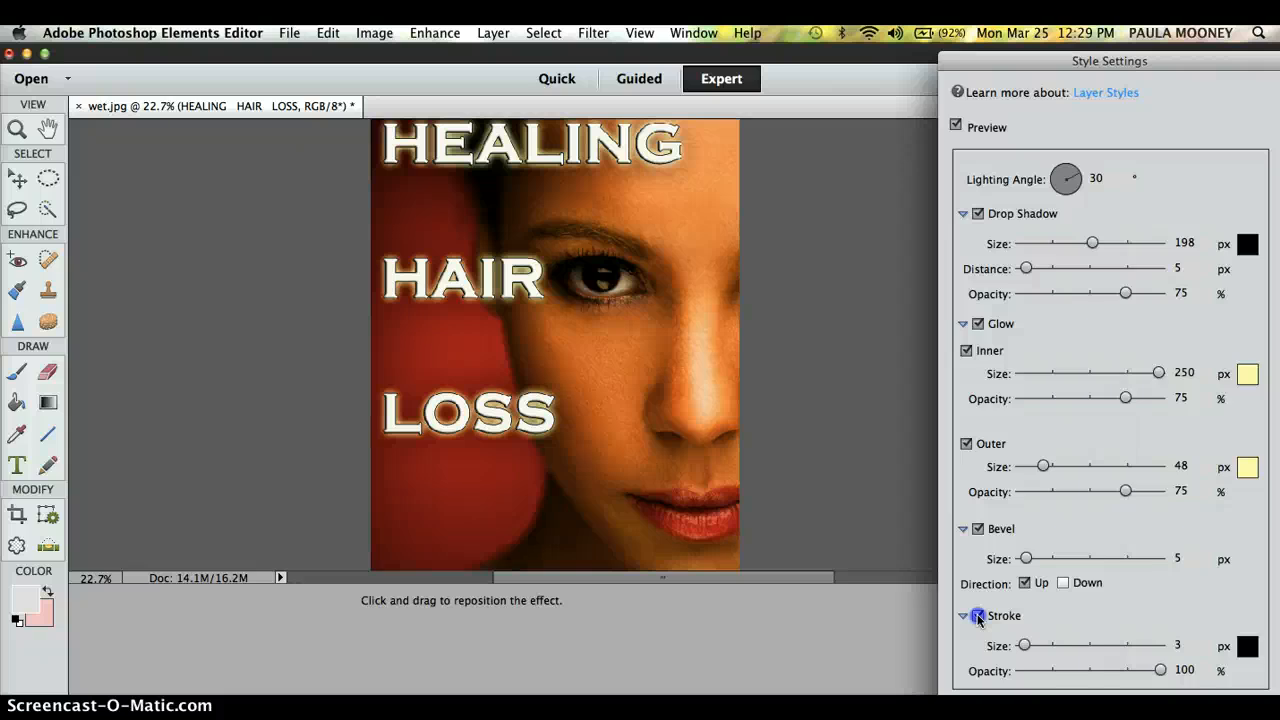
pyautogui.click(978, 616)
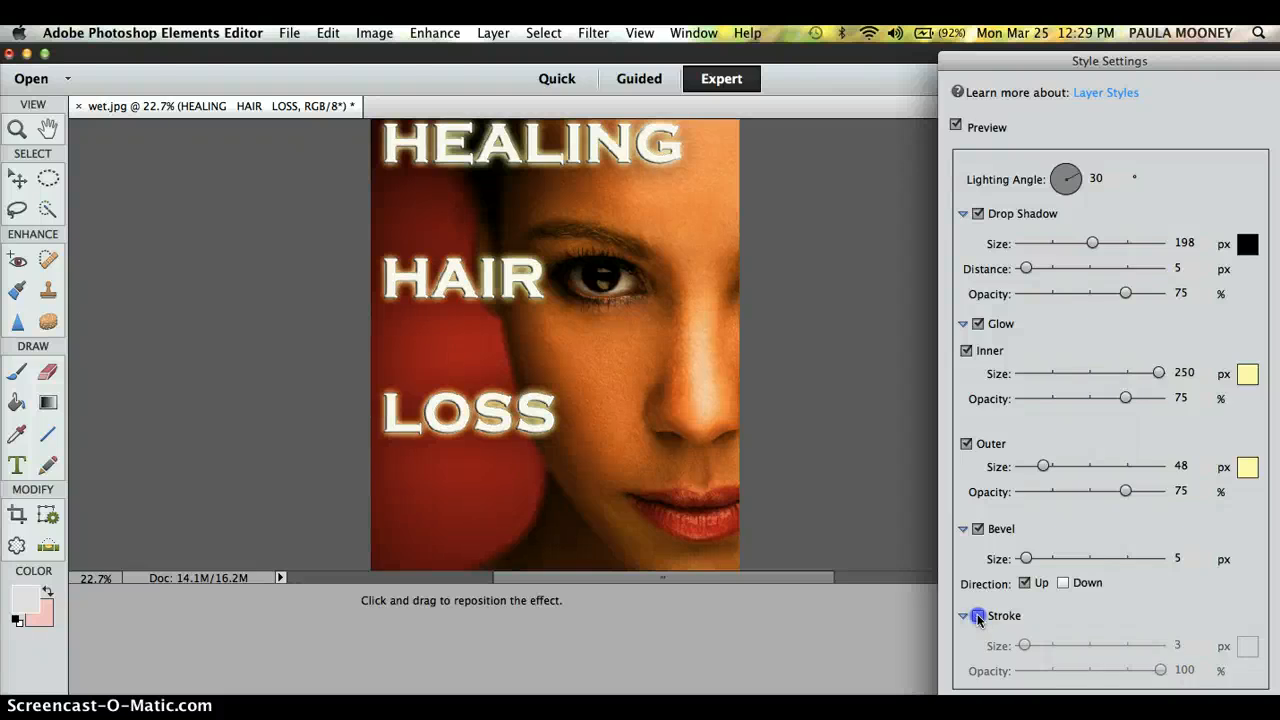
pyautogui.click(978, 616)
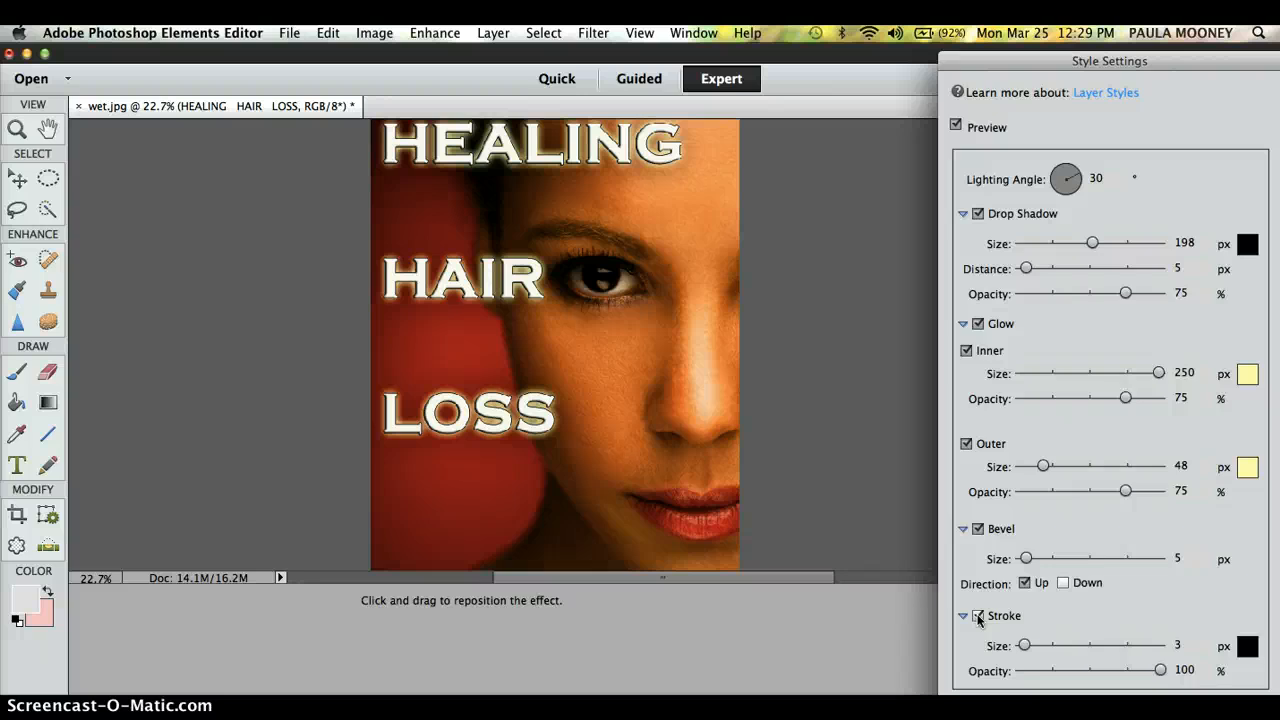
# Step: Accept the title styles, then draw an empty text box across the cover's bottom above Background
pyautogui.press('Return')
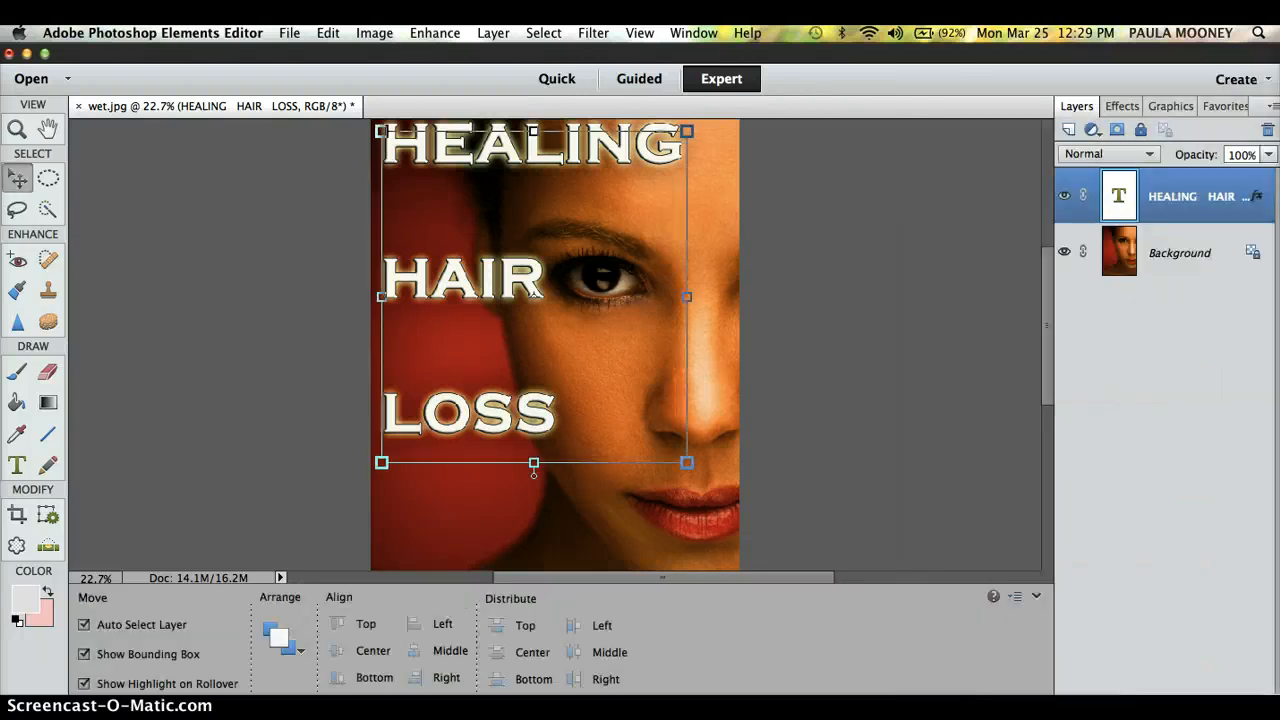
pyautogui.click(175, 524)
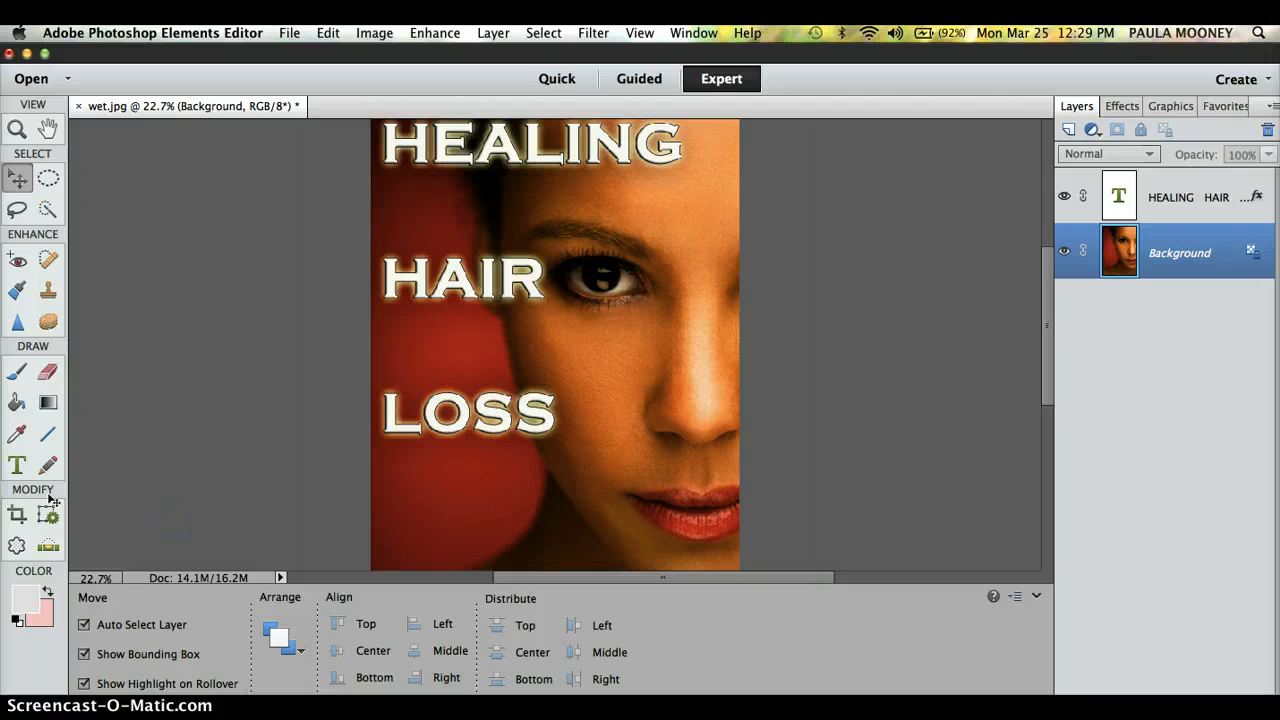
pyautogui.click(16, 468)
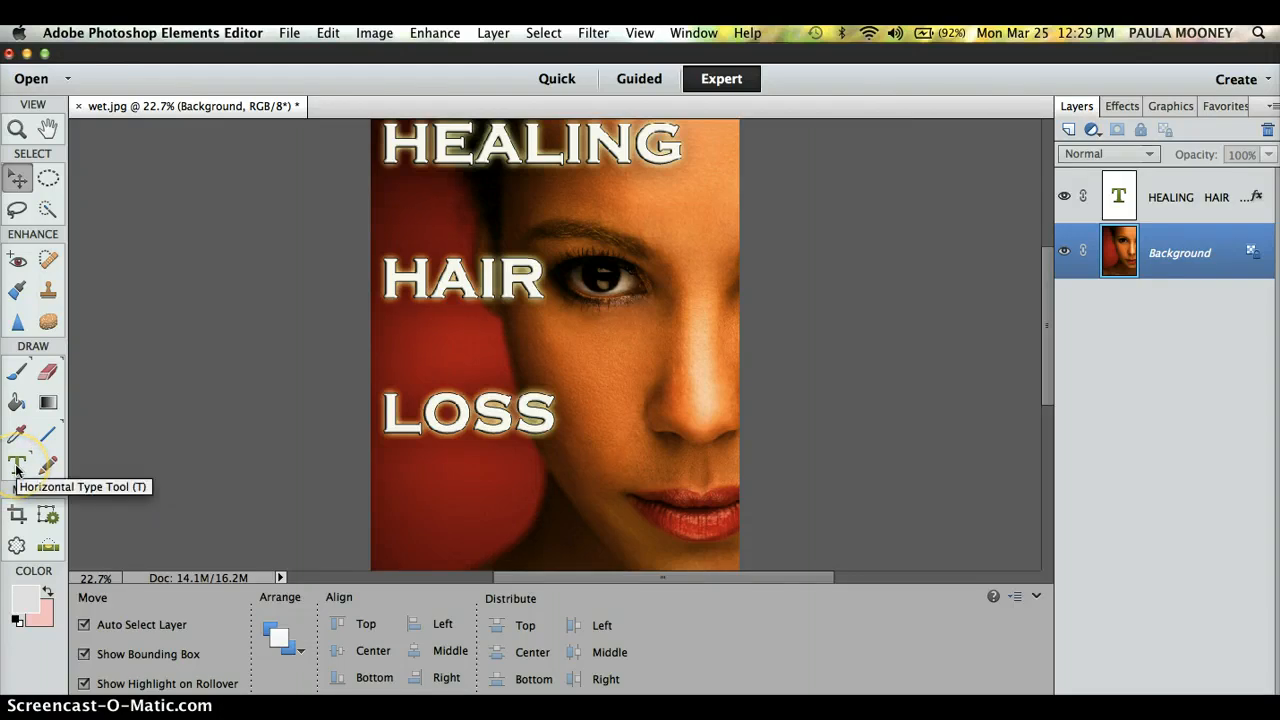
pyautogui.click(16, 468)
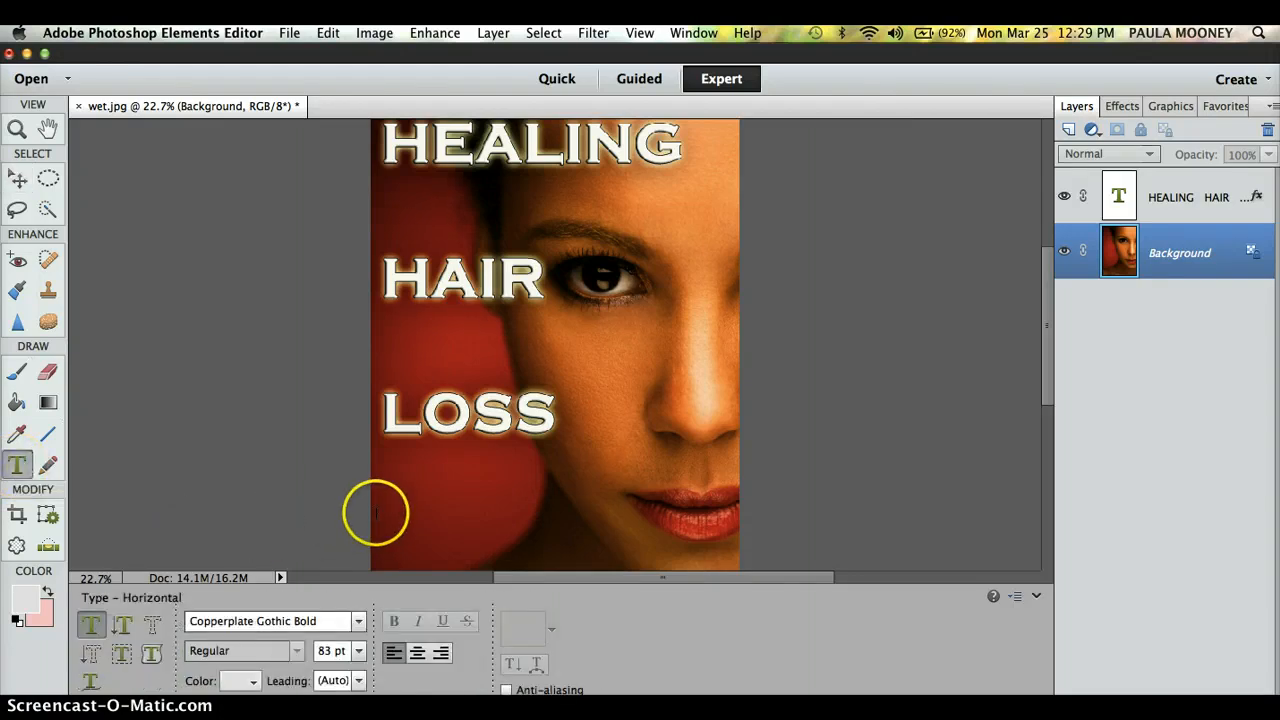
pyautogui.moveTo(381, 512); pyautogui.dragTo(632, 555)
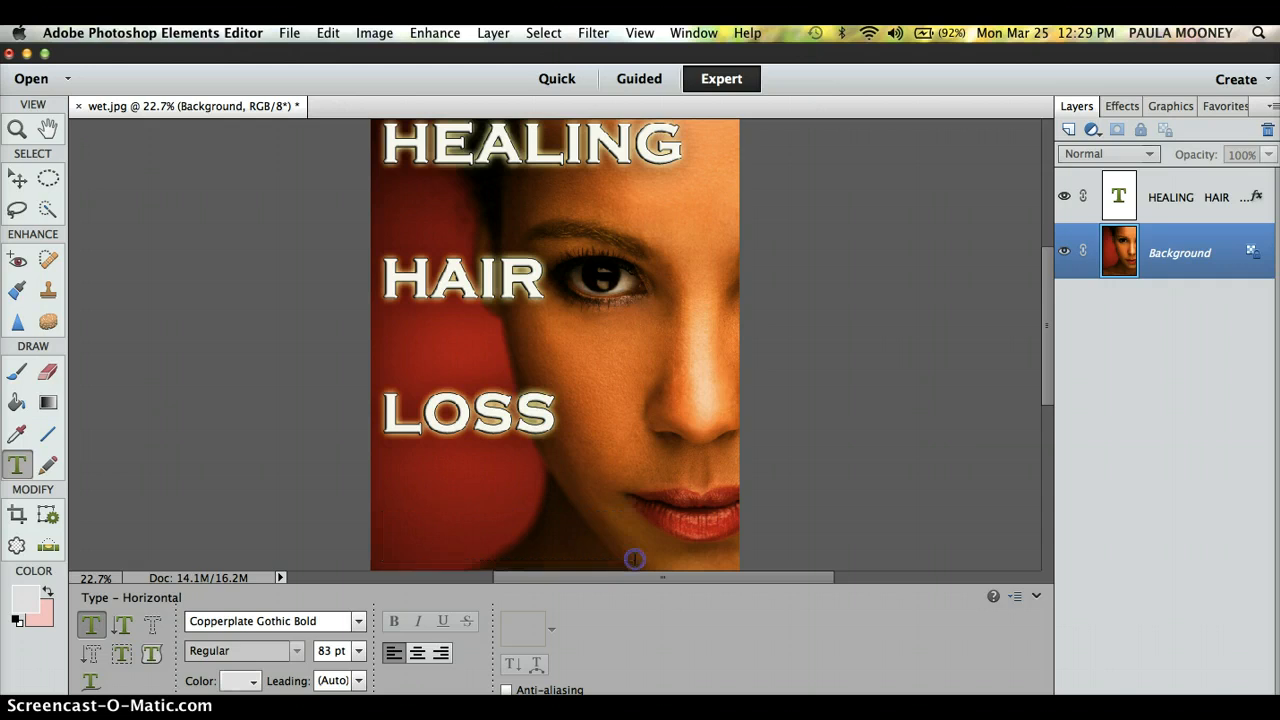
pyautogui.moveTo(634, 559); pyautogui.dragTo(635, 560)
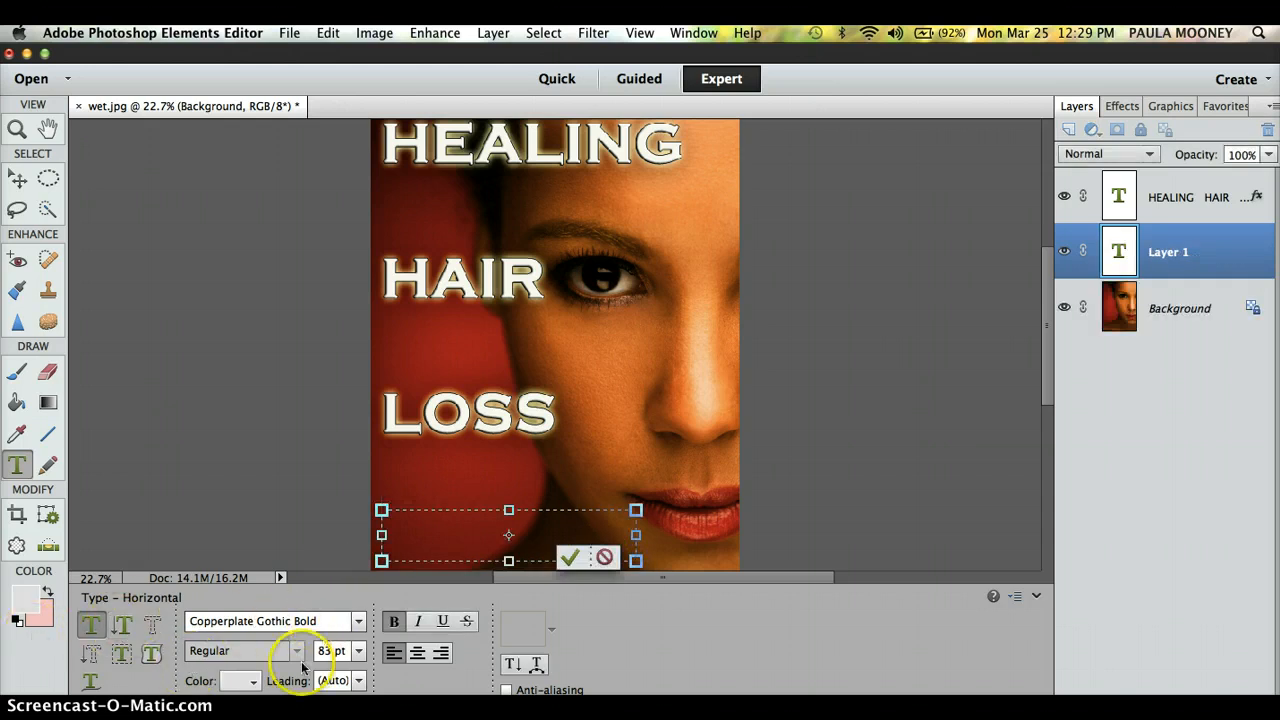
pyautogui.click(254, 682)
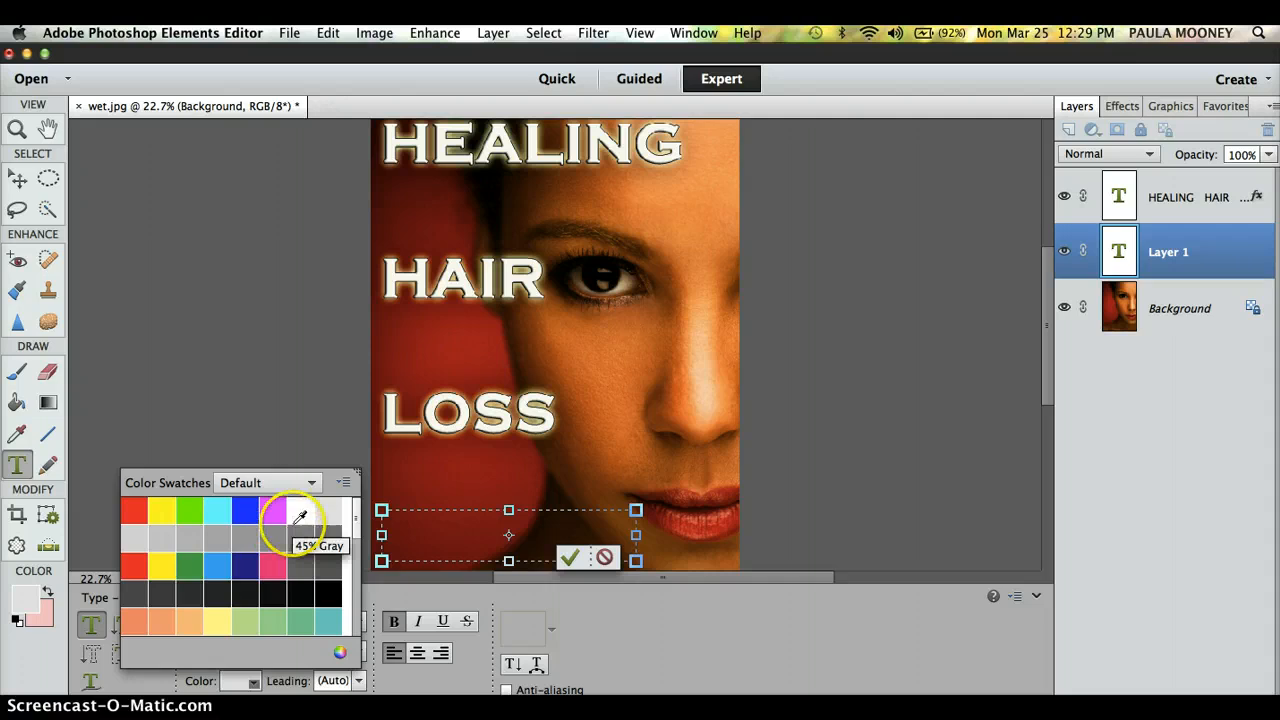
# Step: Give the bottom text box yellow colour, 48 pt size and the Century Schoolbook font
pyautogui.click(356, 623)
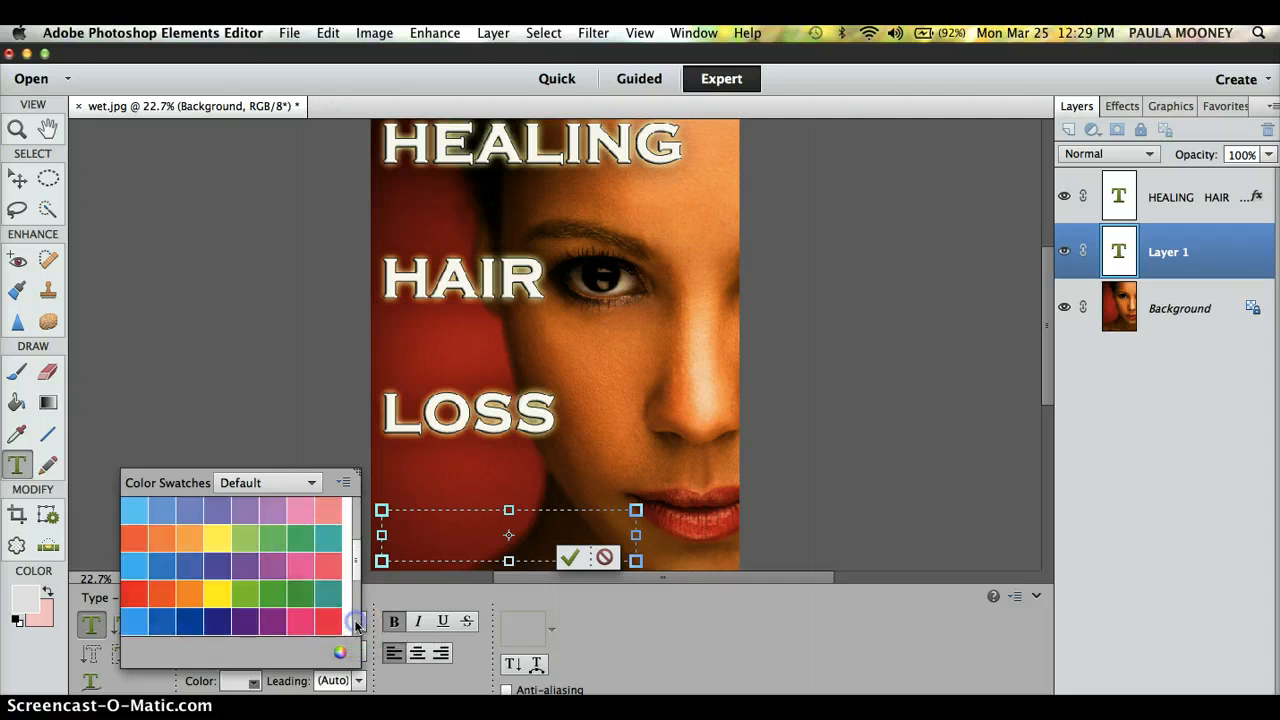
pyautogui.click(356, 620)
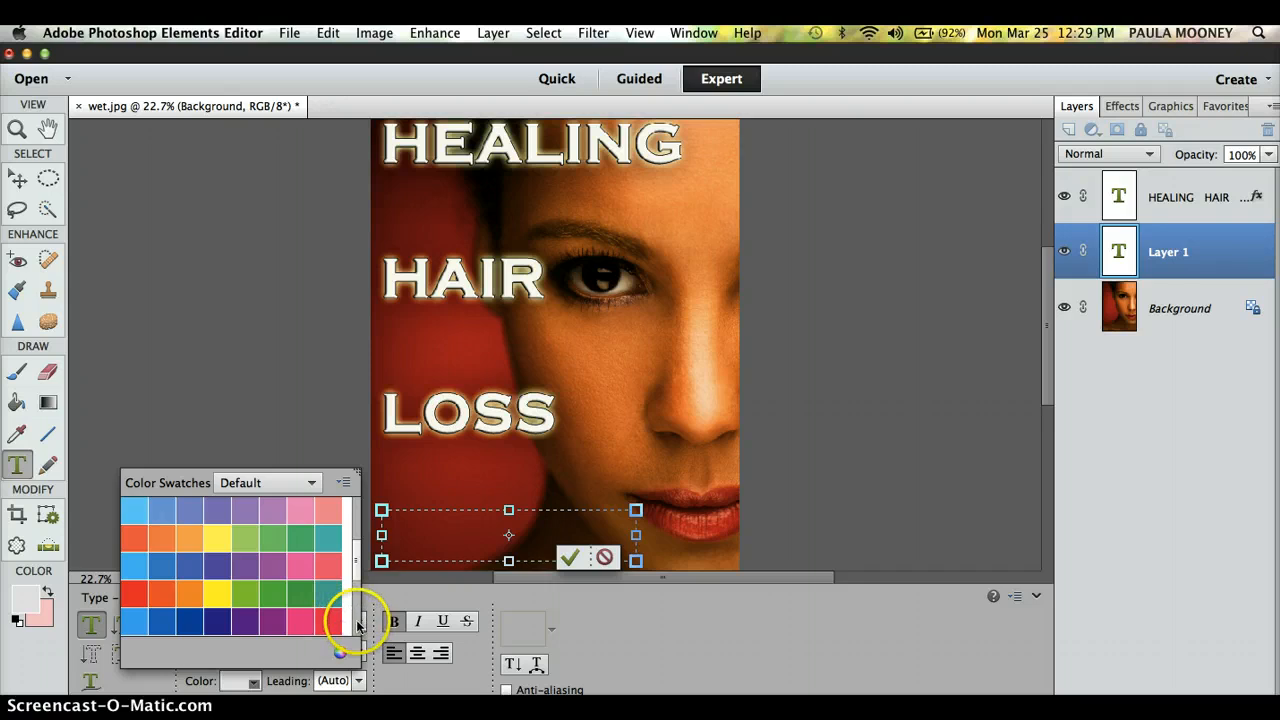
pyautogui.click(218, 539)
pyautogui.click(222, 535)
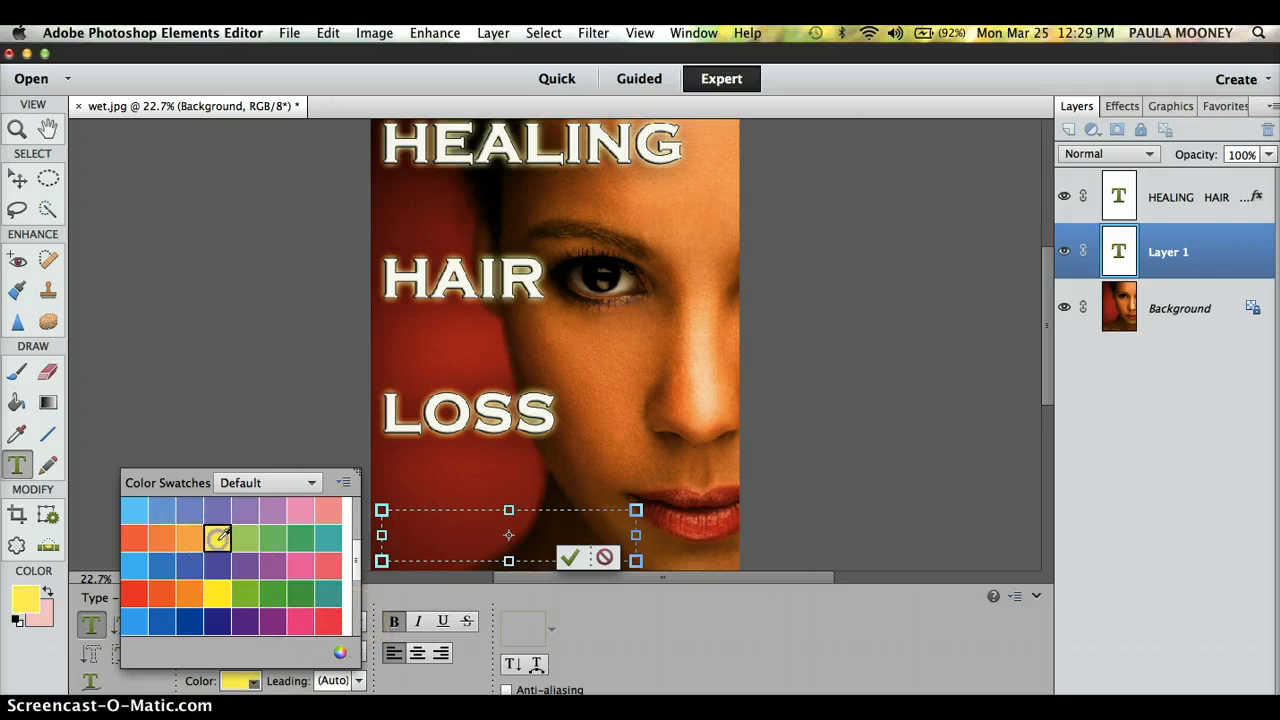
pyautogui.click(483, 531)
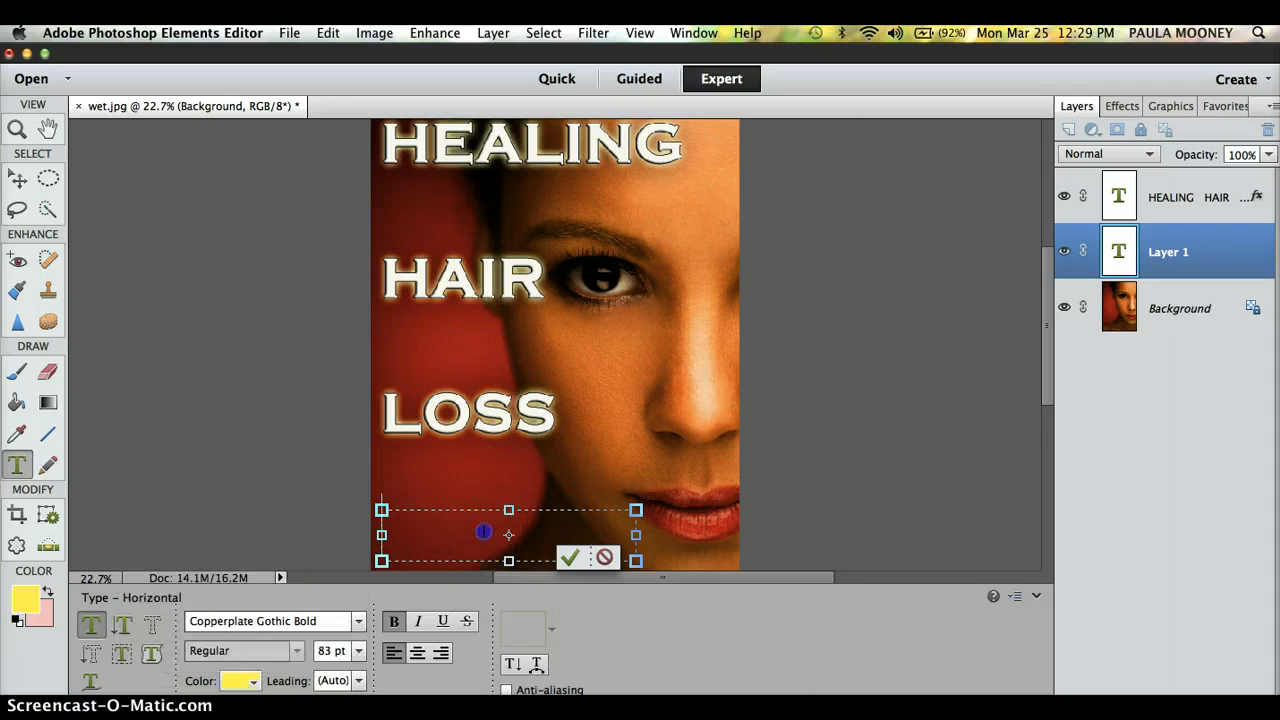
pyautogui.click(360, 651)
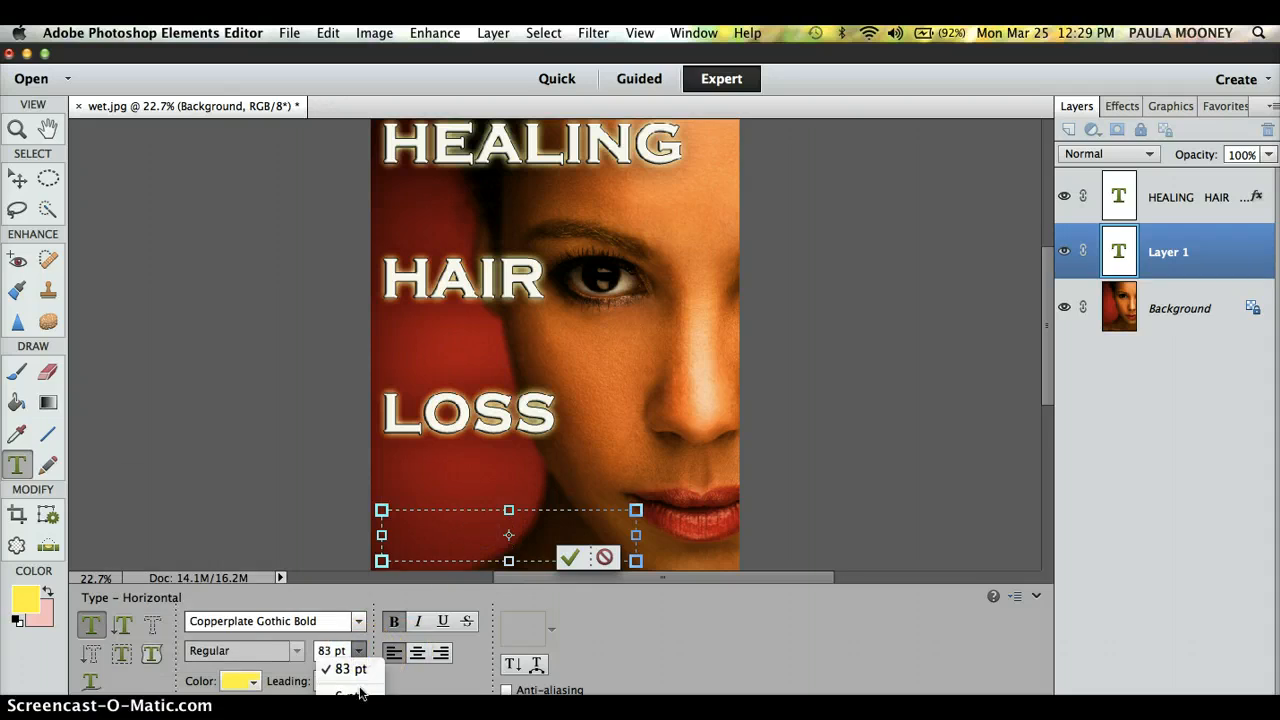
pyautogui.moveTo(361, 702)
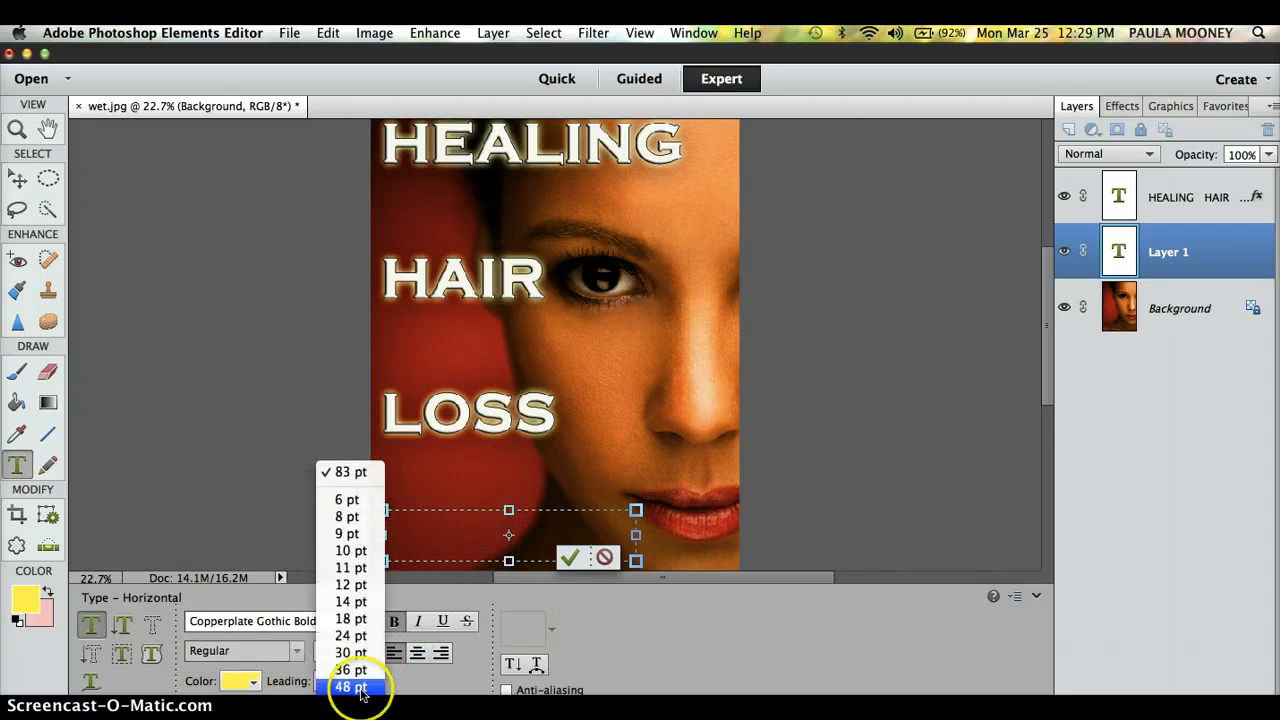
pyautogui.click(361, 690)
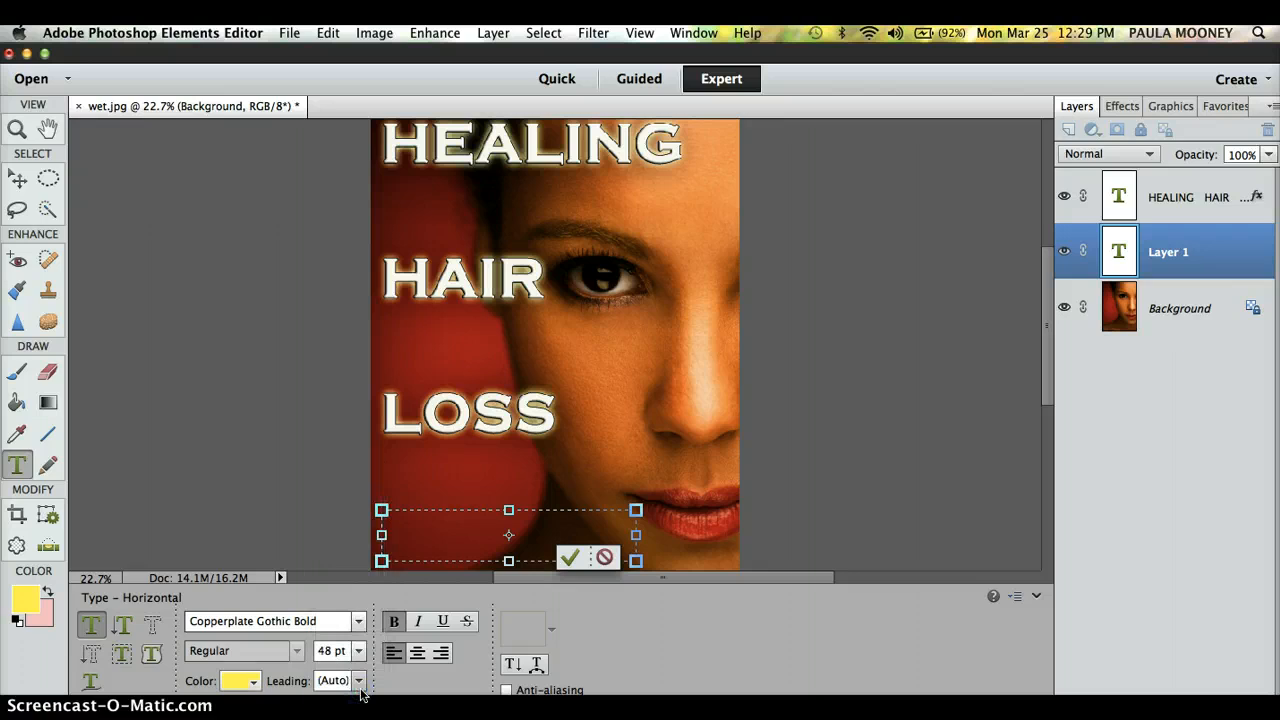
pyautogui.click(357, 621)
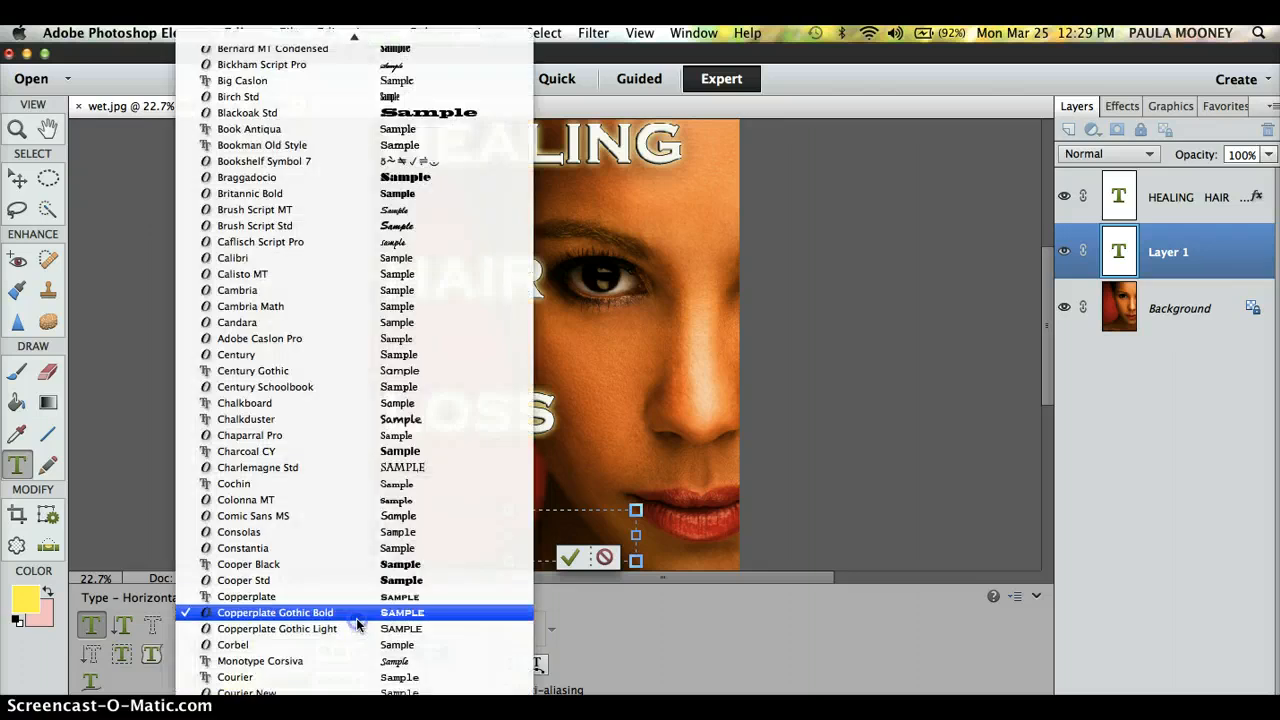
pyautogui.click(357, 385)
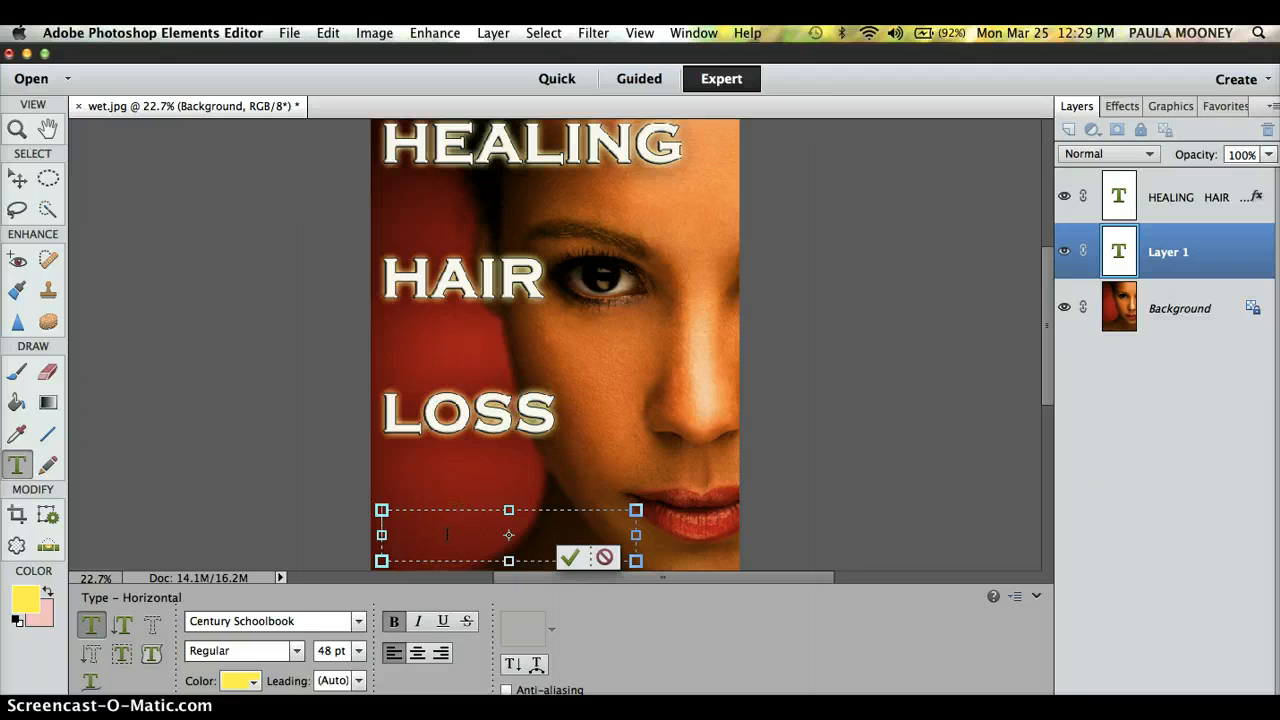
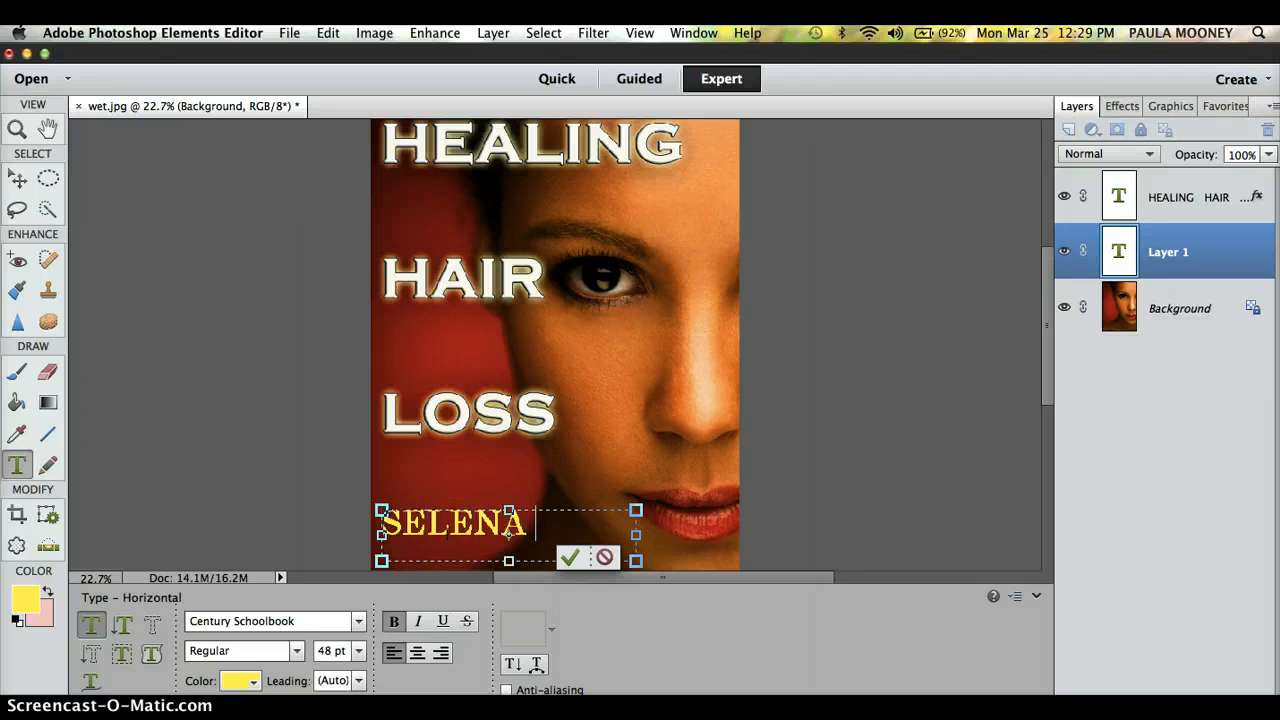
pyautogui.hotkey('shift', 'Left')
pyautogui.hotkey('shift', 'Left')
pyautogui.hotkey('shift', 'Left')
pyautogui.hotkey('shift', 'Left')
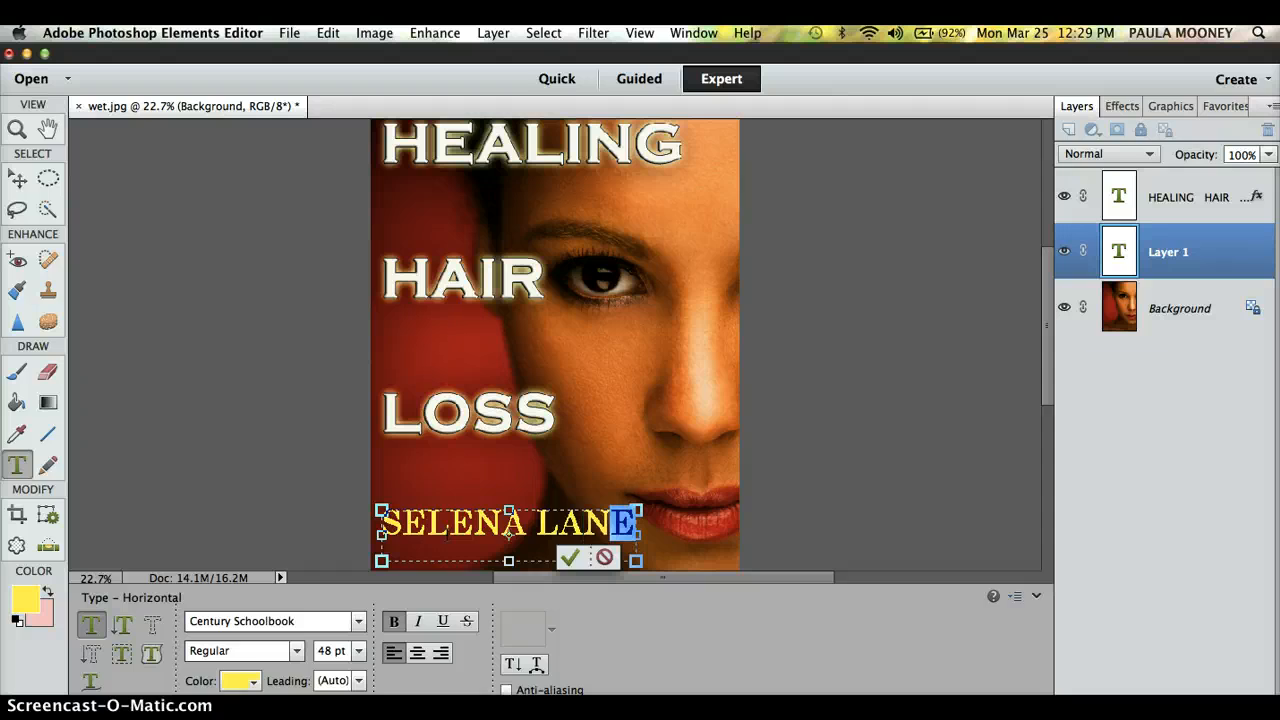
pyautogui.press('Left')
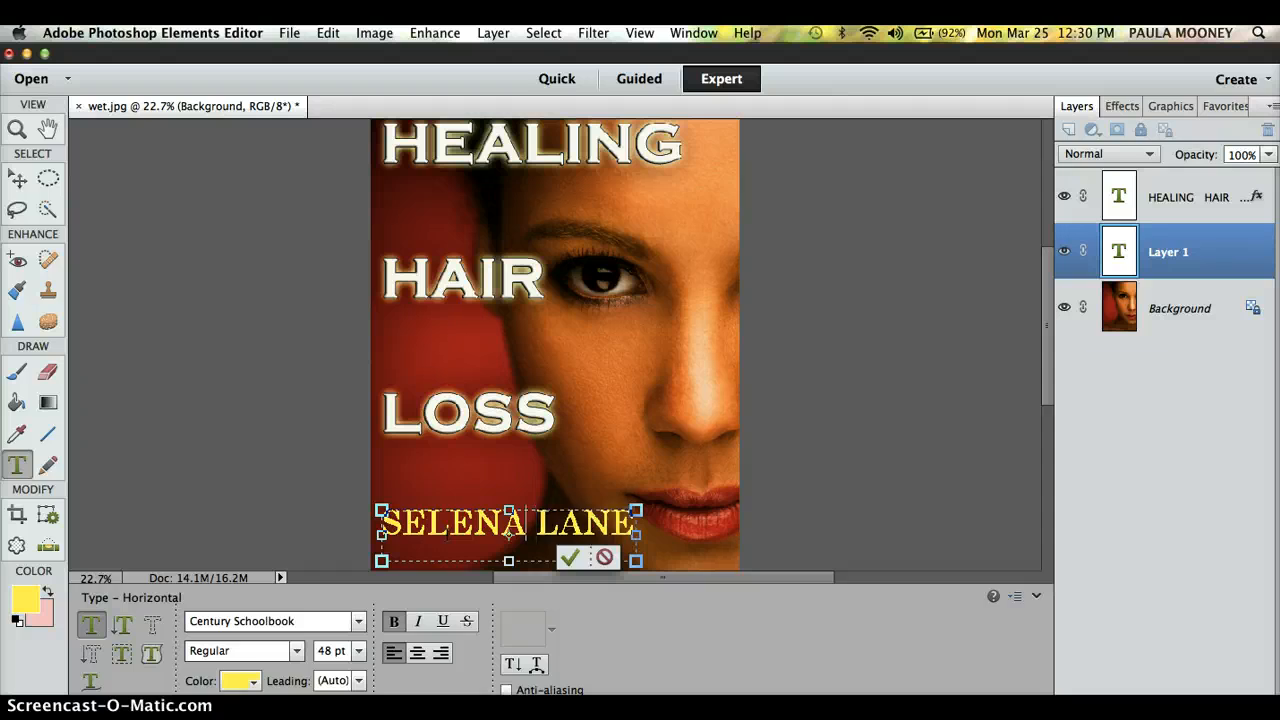
pyautogui.press('BackSpace')
pyautogui.press('BackSpace')
pyautogui.press('BackSpace')
pyautogui.press('BackSpace')
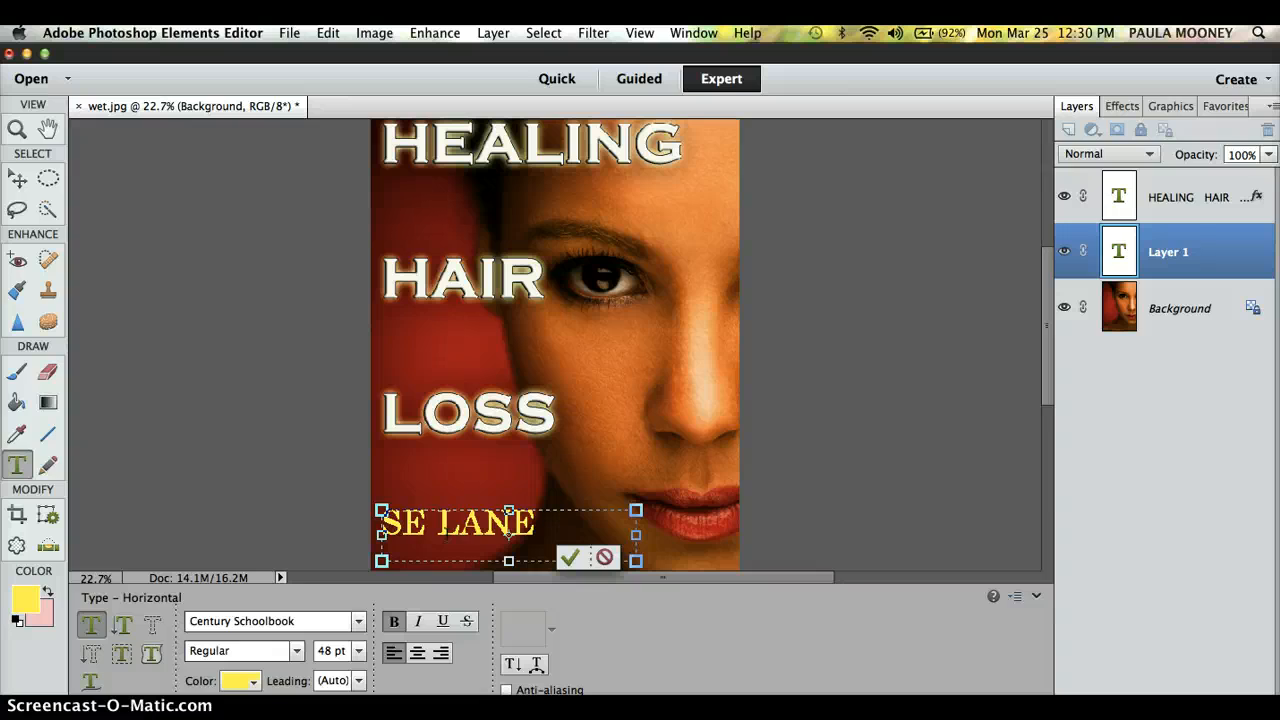
pyautogui.write('NECA')
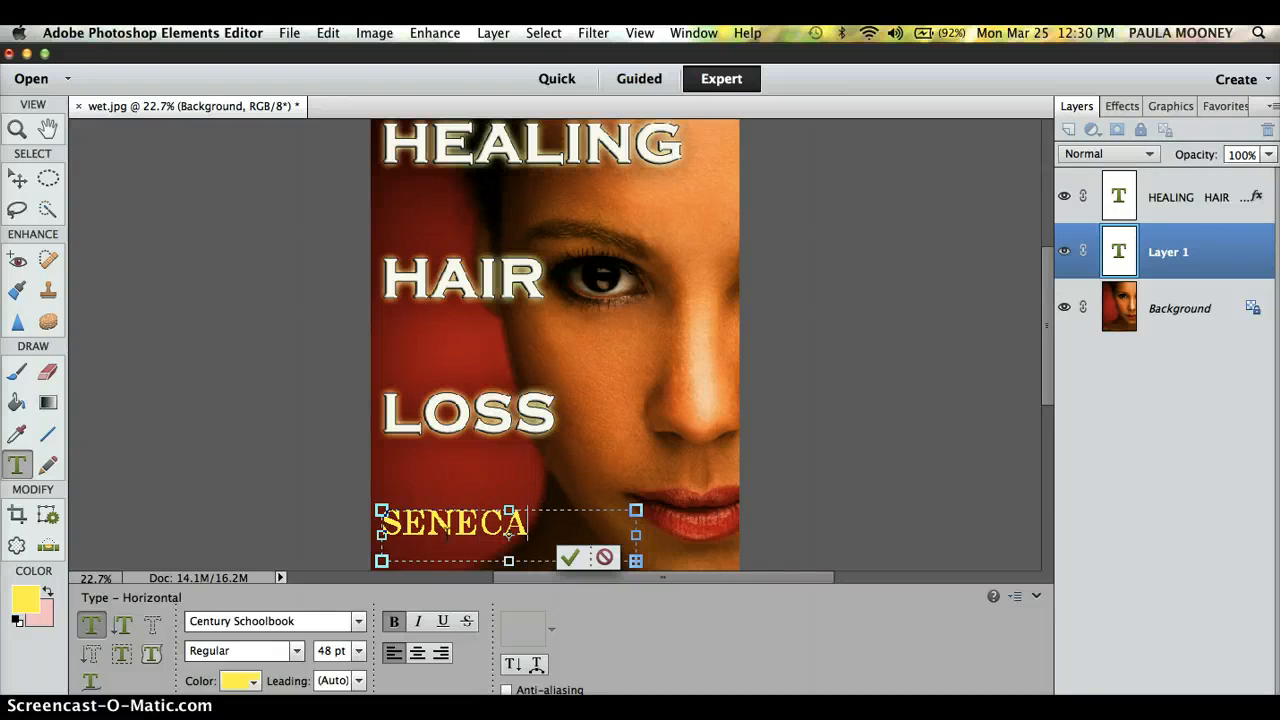
# Step: Set SENECA to 36 pt and add a line break to push the name down
pyautogui.doubleClick(447, 530)
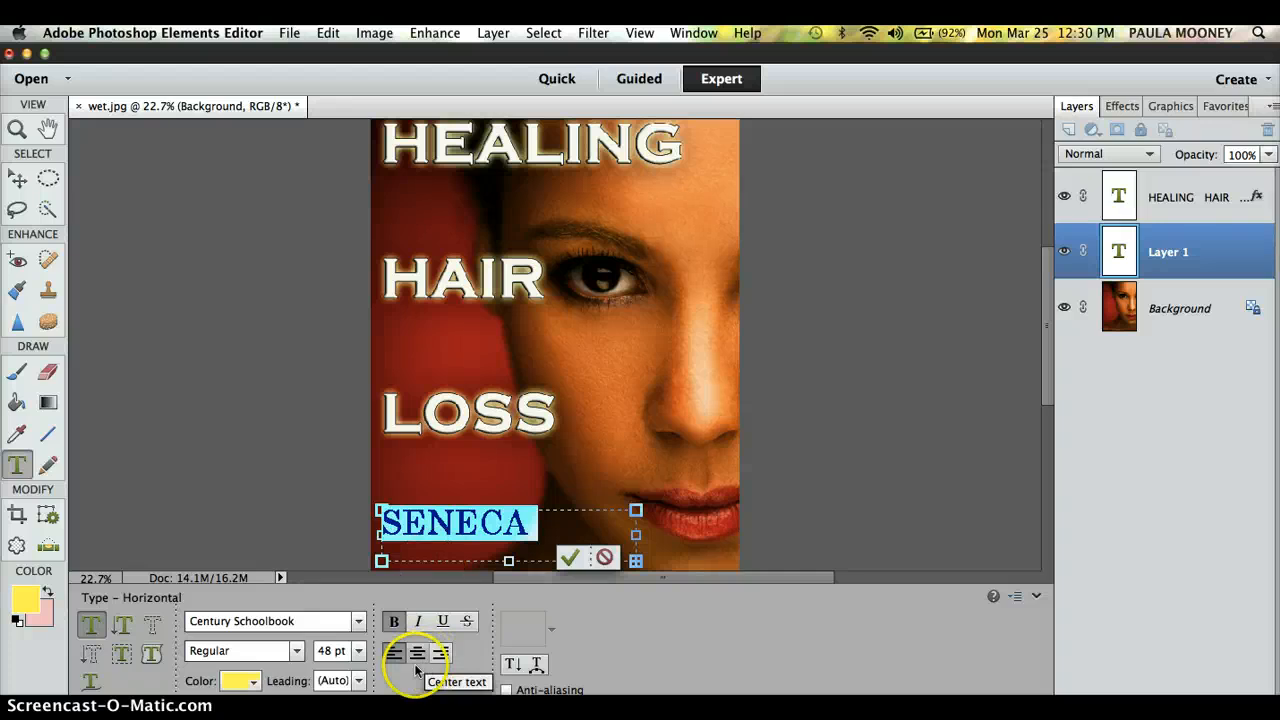
pyautogui.click(359, 652)
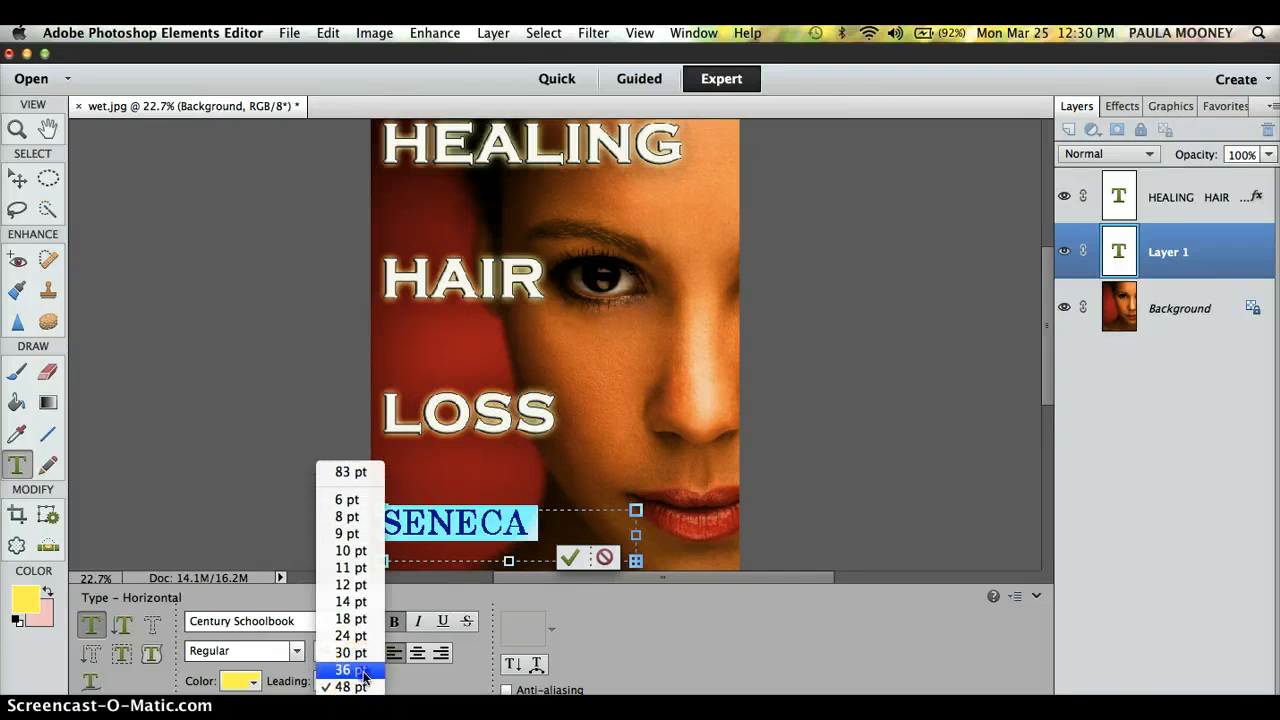
pyautogui.click(350, 671)
pyautogui.click(562, 521)
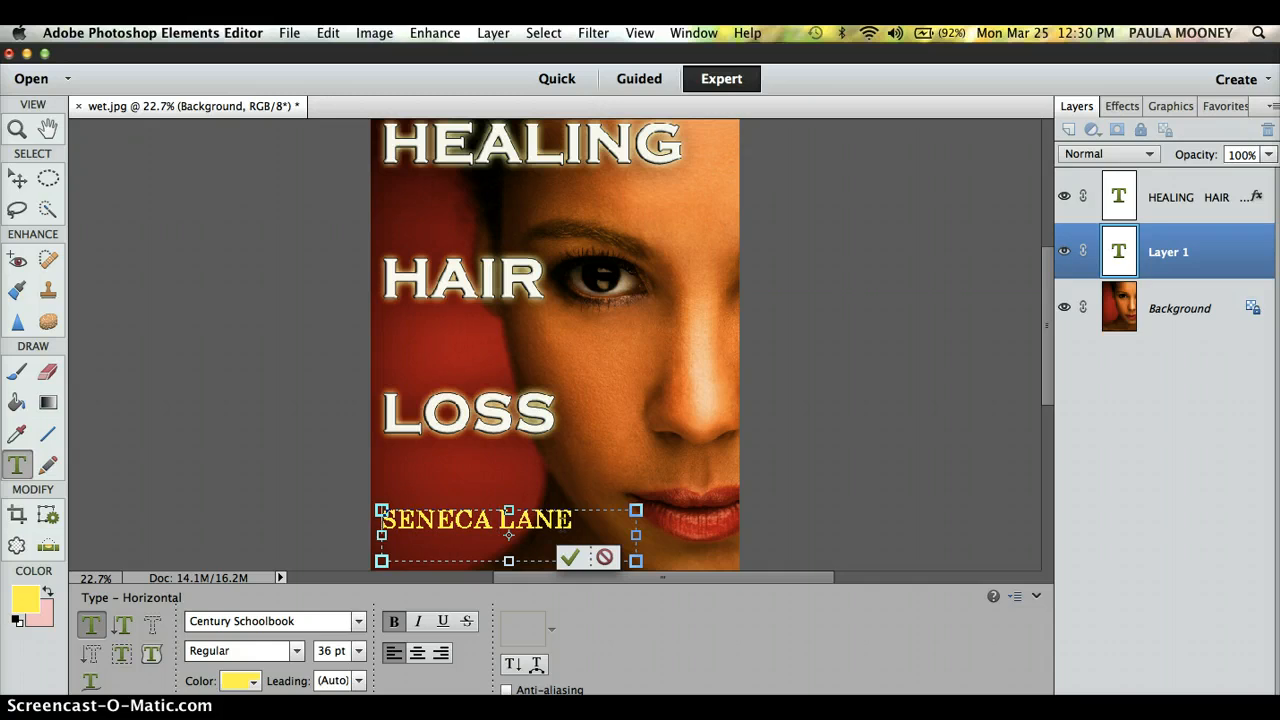
pyautogui.press('Return')
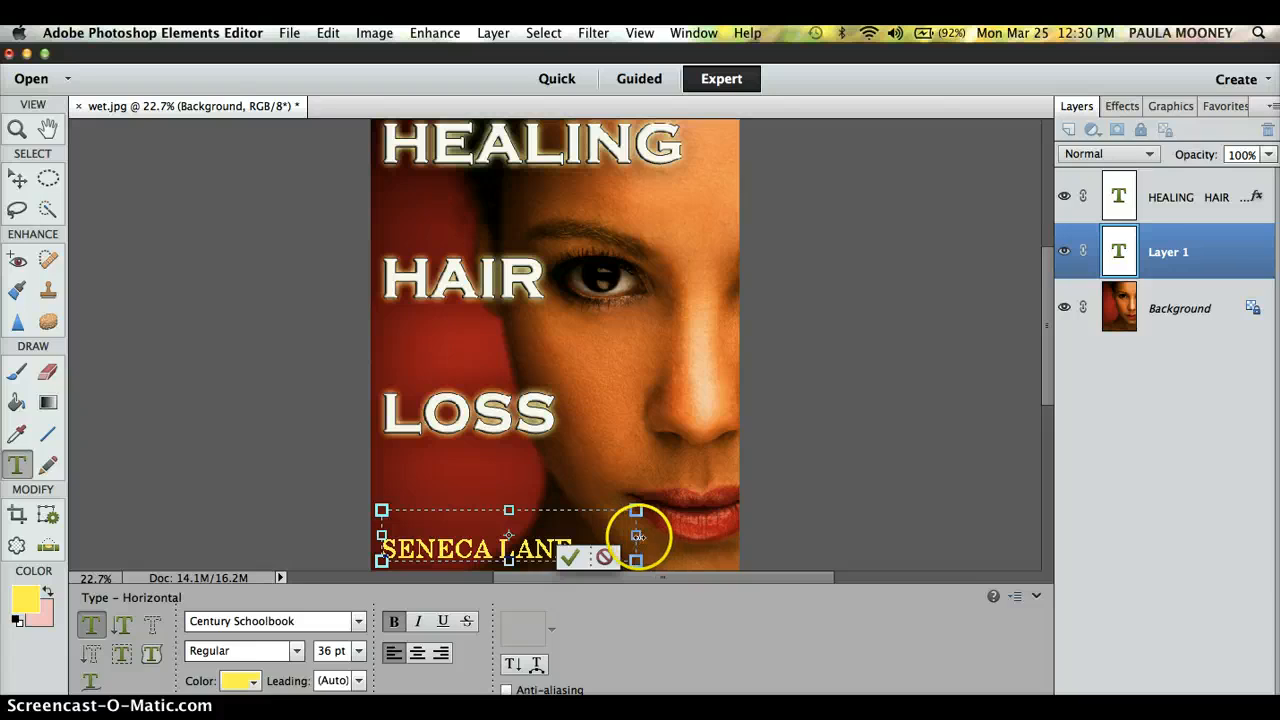
# Step: Widen the author text box to the right and raise its top edge
pyautogui.moveTo(636, 535); pyautogui.dragTo(705, 535)
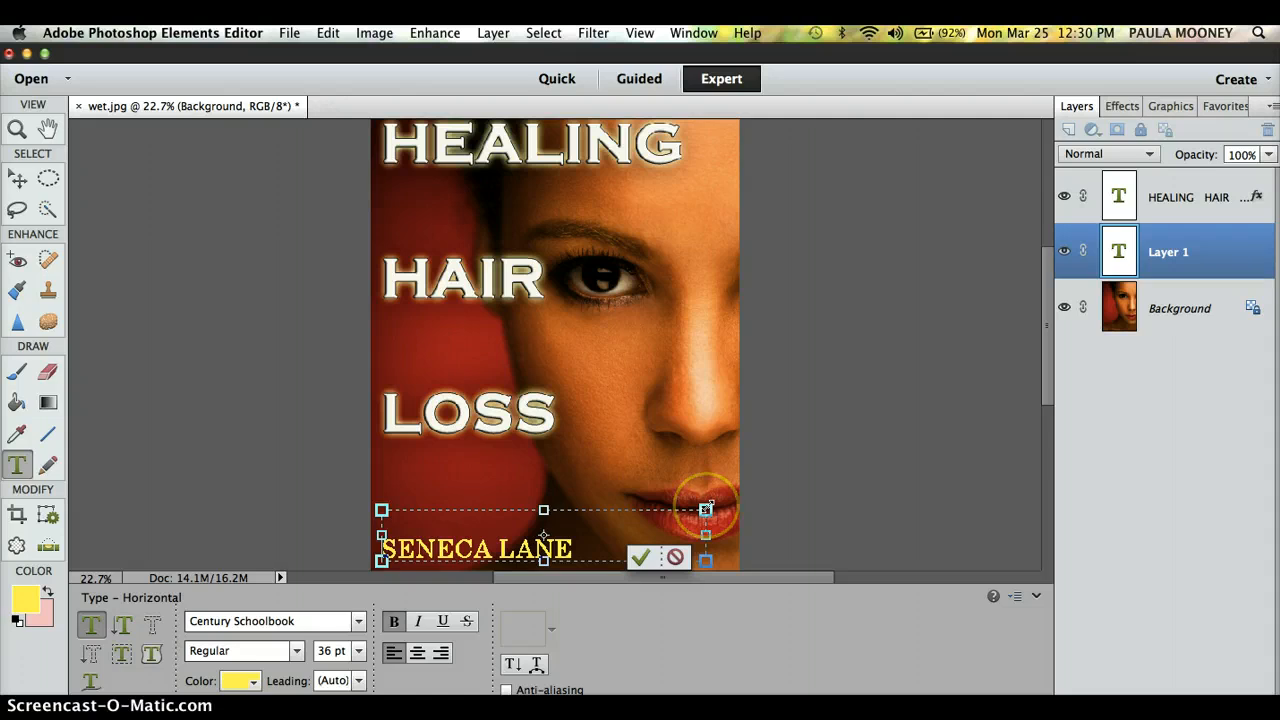
pyautogui.moveTo(714, 505); pyautogui.dragTo(737, 501)
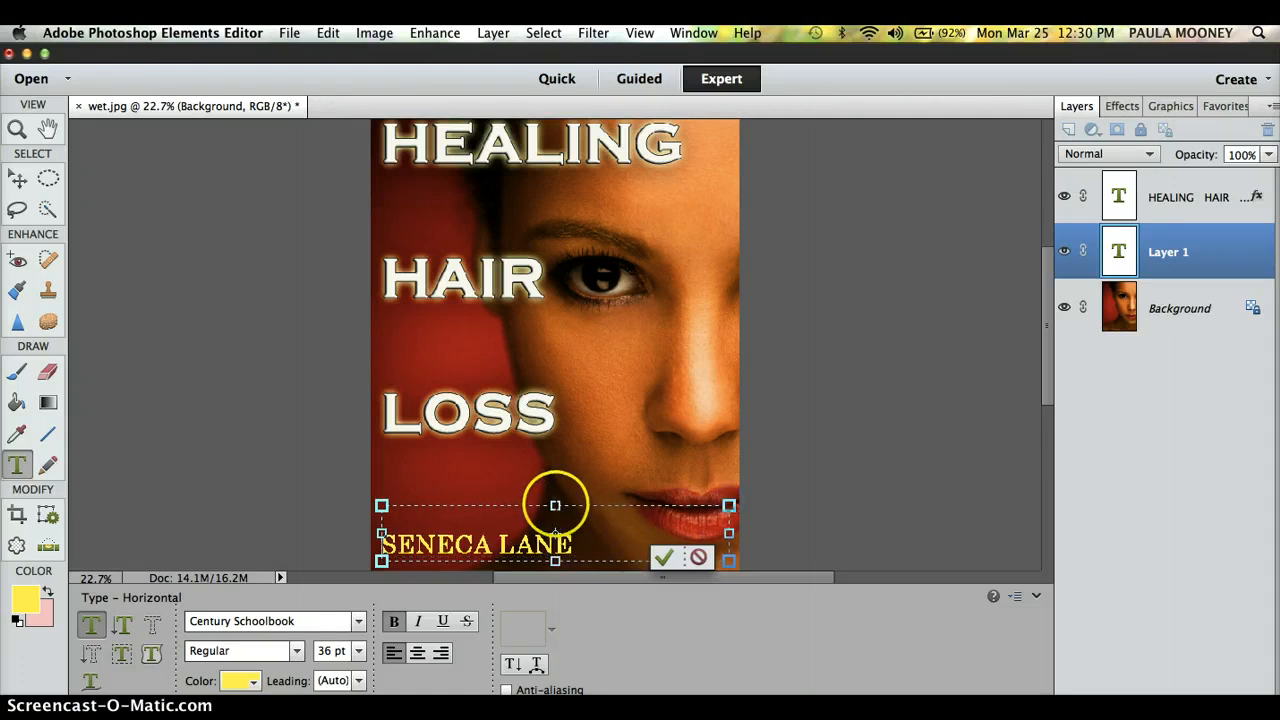
pyautogui.moveTo(555, 505)
pyautogui.mouseDown()
pyautogui.moveTo(556, 471)
pyautogui.moveTo(556, 483)
pyautogui.mouseUp()
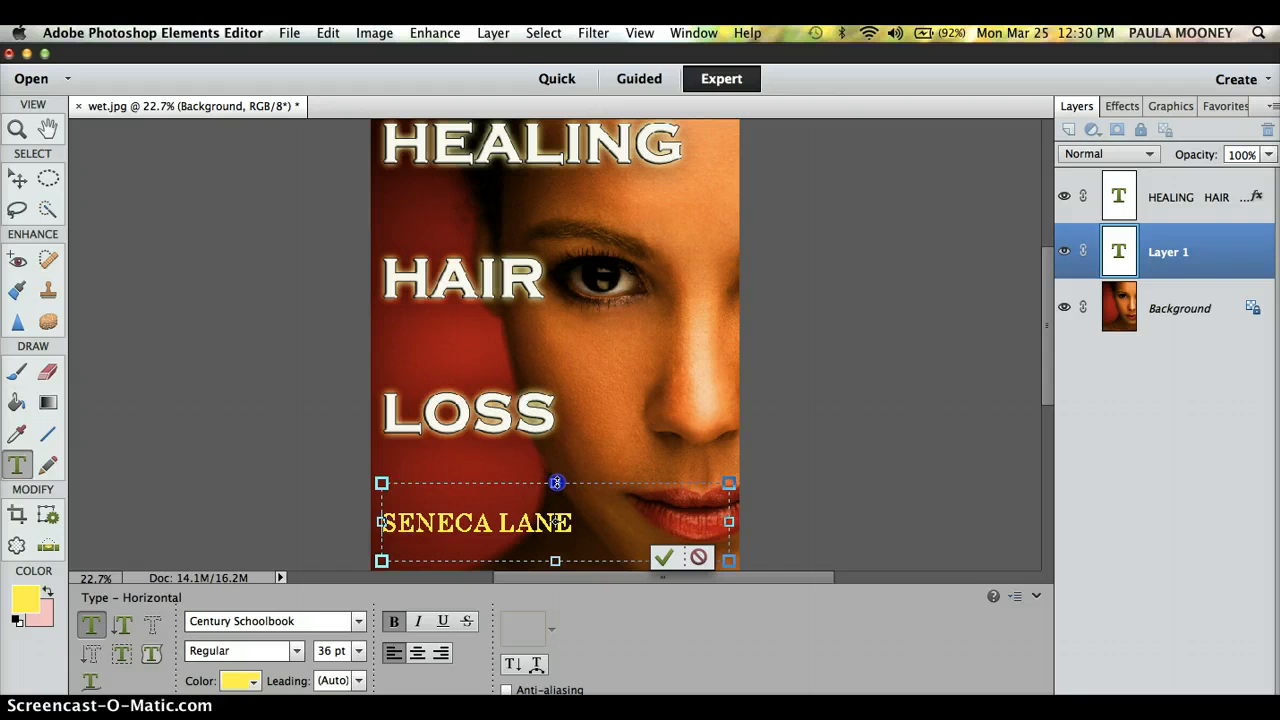
pyautogui.moveTo(584, 524); pyautogui.dragTo(366, 521)
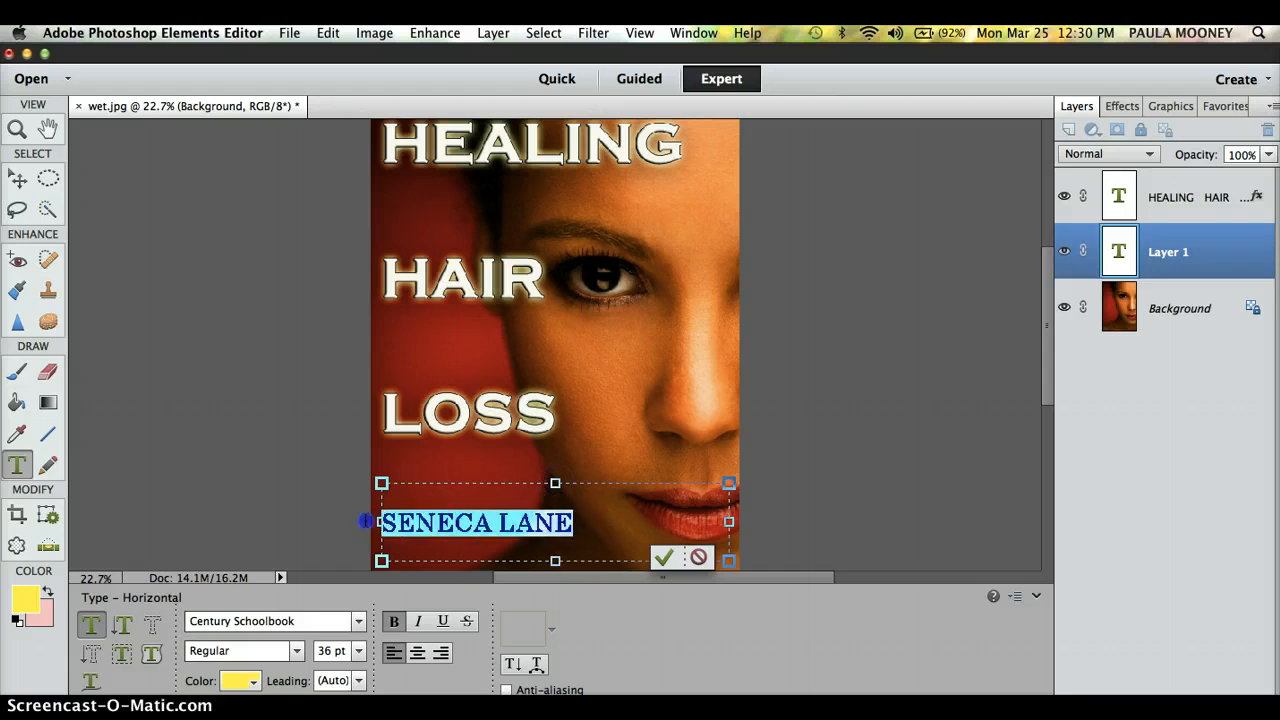
pyautogui.click(358, 651)
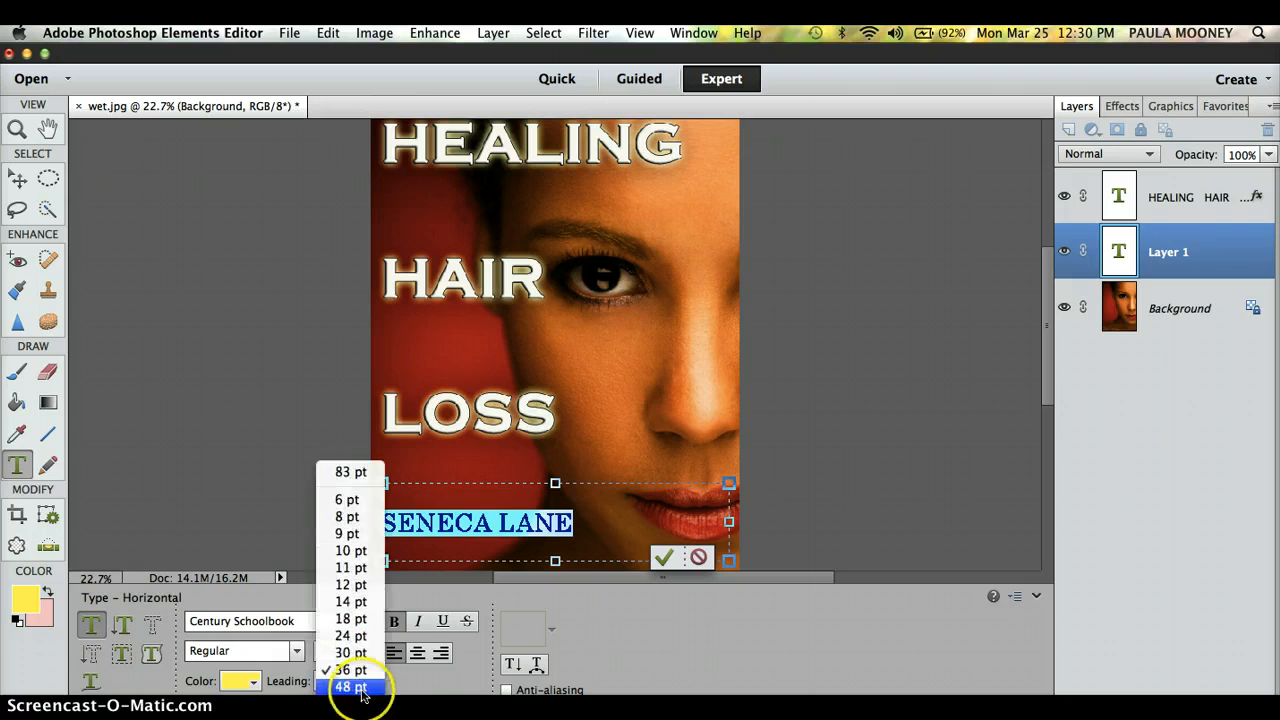
pyautogui.click(350, 686)
pyautogui.click(517, 540)
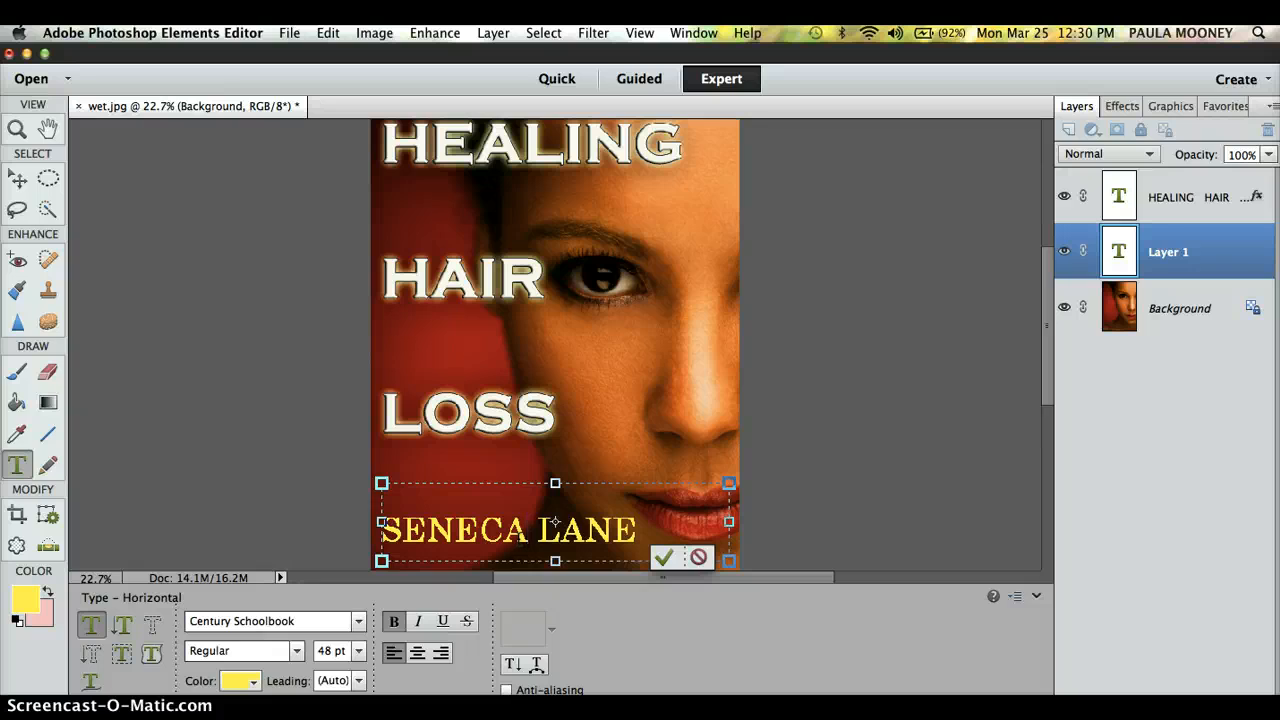
# Step: Commit the author name and give it a 155 px drop shadow at about 267 px distance
pyautogui.click(663, 556)
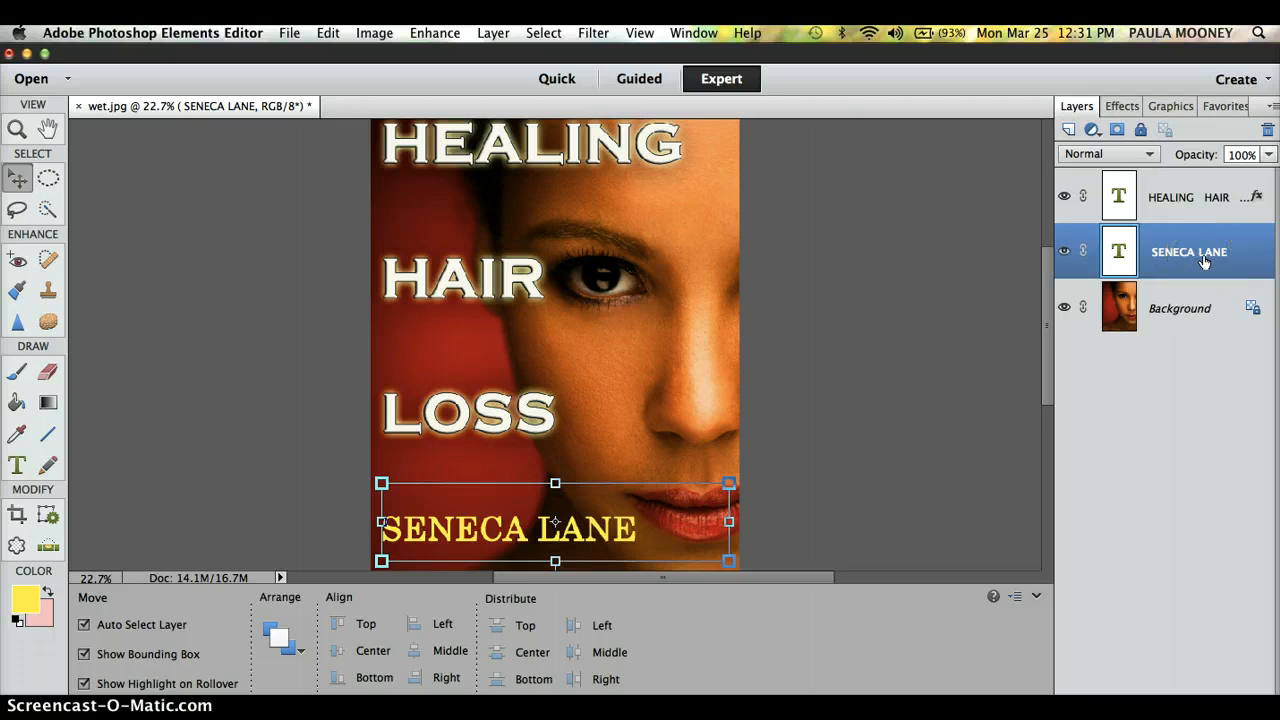
pyautogui.click(500, 36)
pyautogui.moveTo(606, 144)
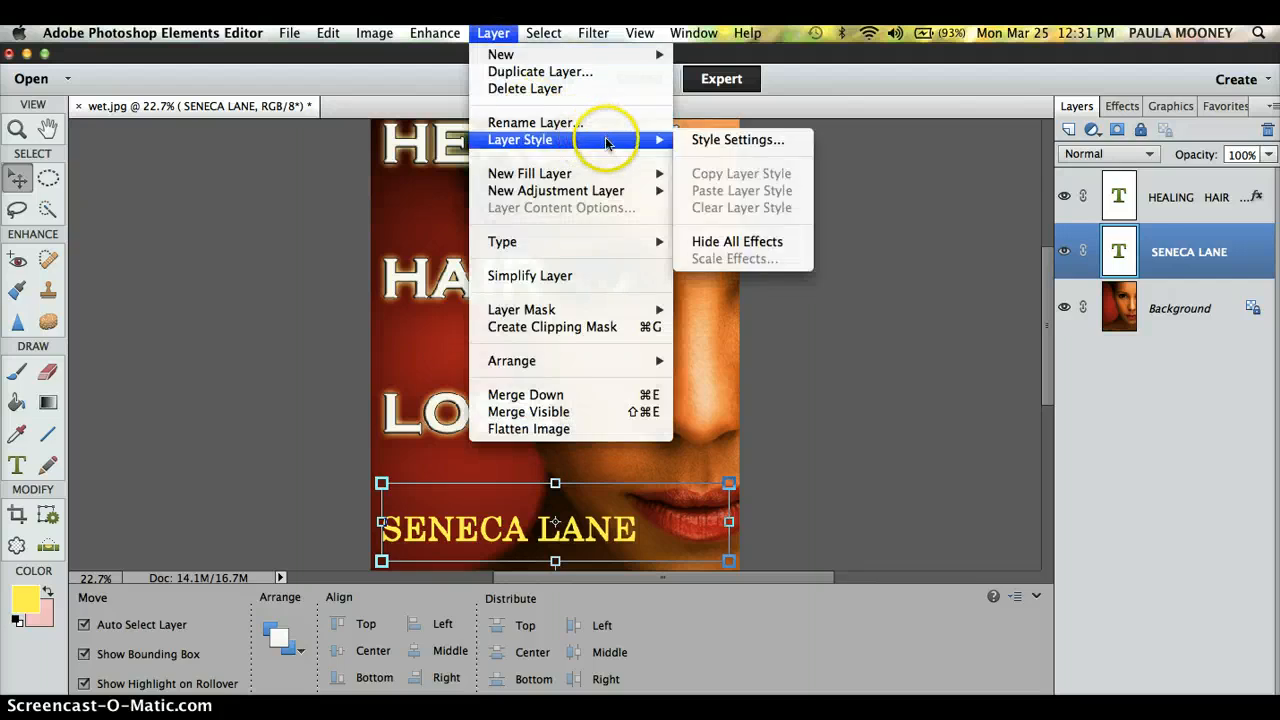
pyautogui.click(716, 143)
pyautogui.click(978, 213)
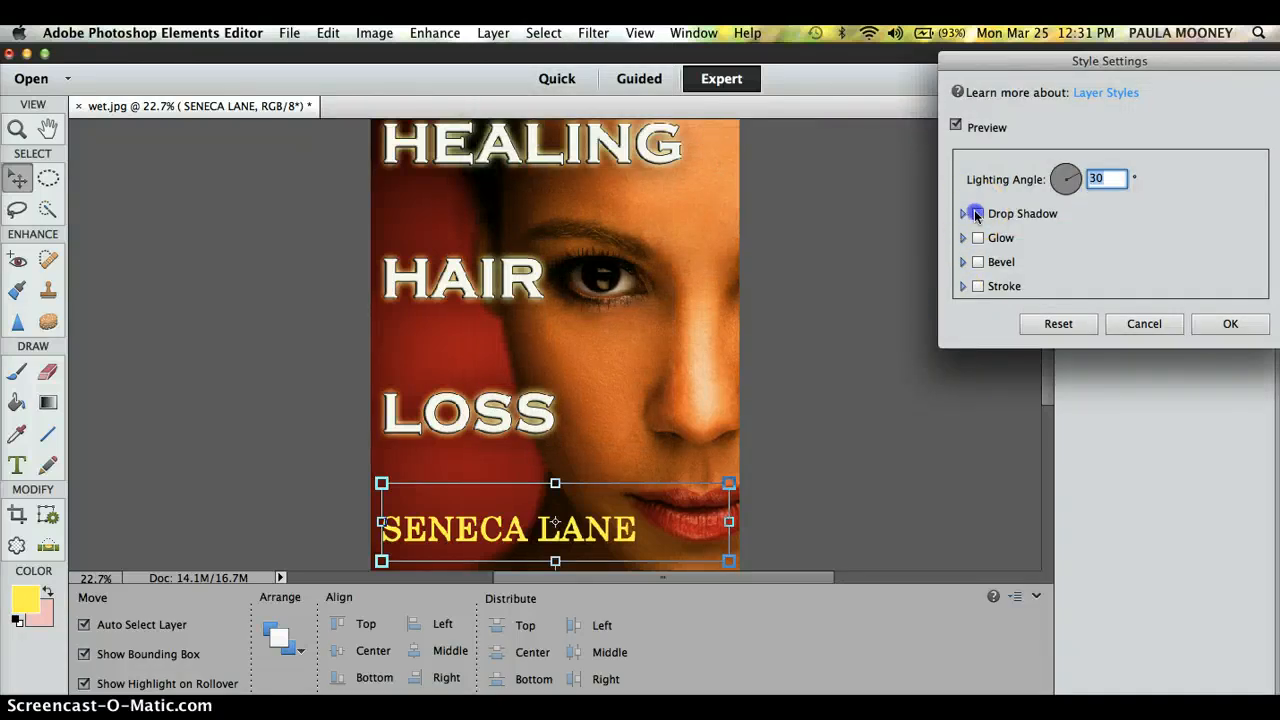
pyautogui.moveTo(1025, 243); pyautogui.dragTo(1078, 246)
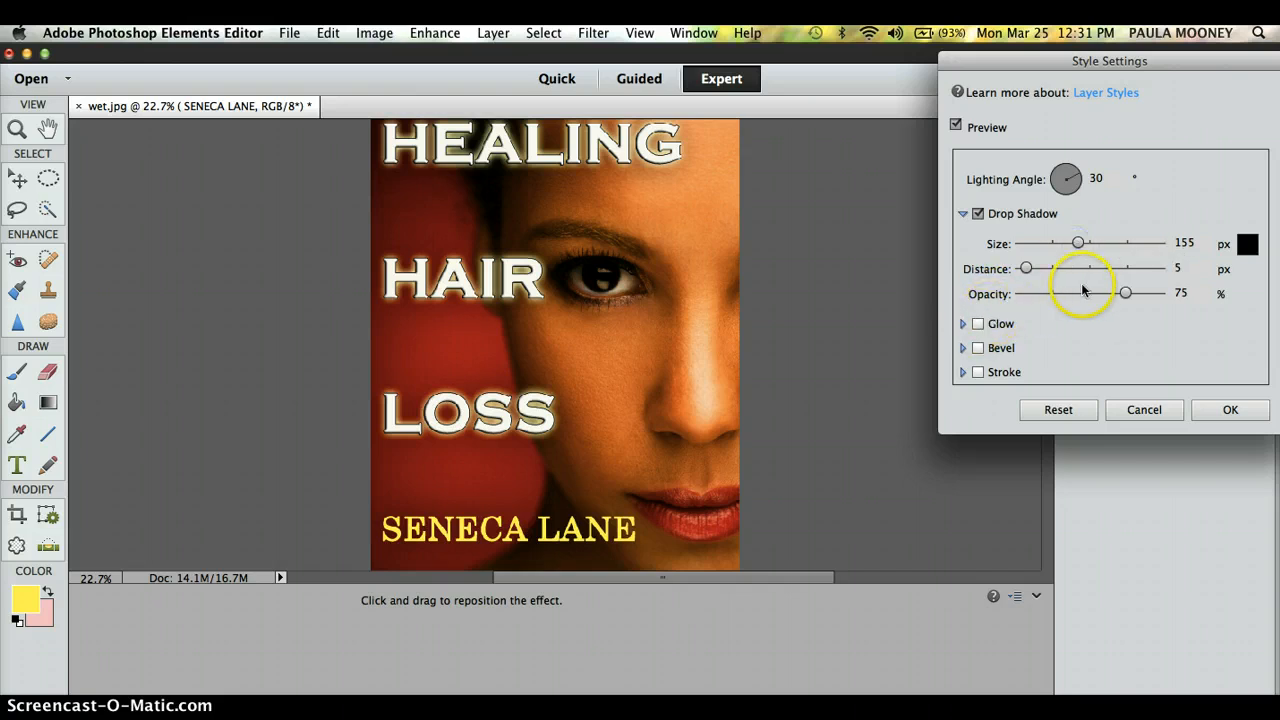
pyautogui.click(1100, 269)
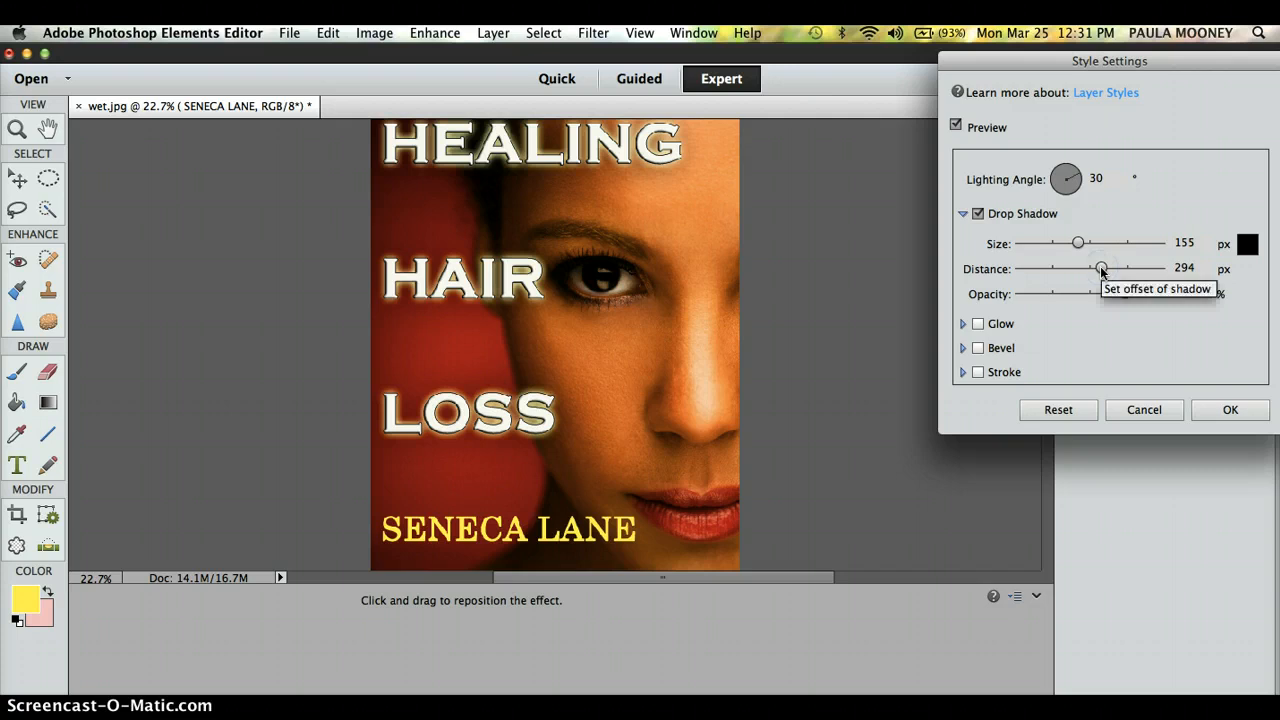
pyautogui.moveTo(1100, 269)
pyautogui.mouseDown()
pyautogui.moveTo(1163, 271)
pyautogui.moveTo(1099, 270)
pyautogui.mouseUp()
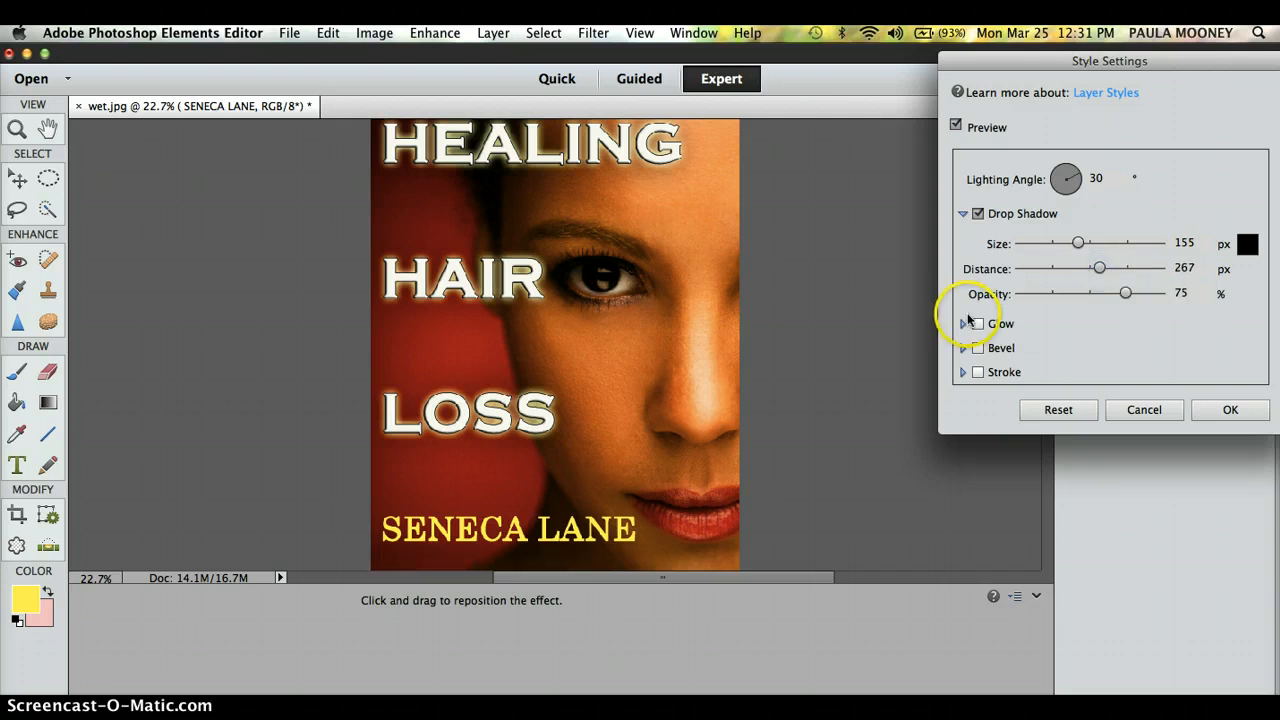
# Step: Add inner and outer glows of about 250 px plus a bevel, leaving stroke off
pyautogui.click(975, 323)
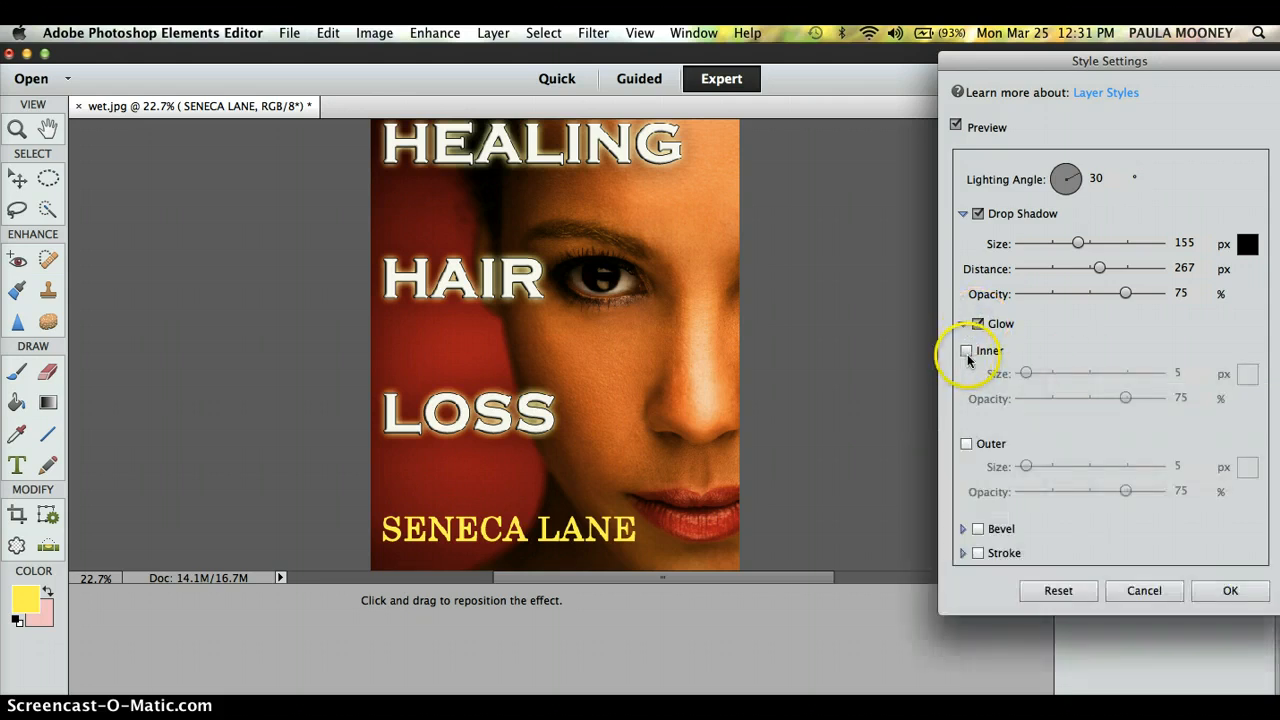
pyautogui.click(966, 352)
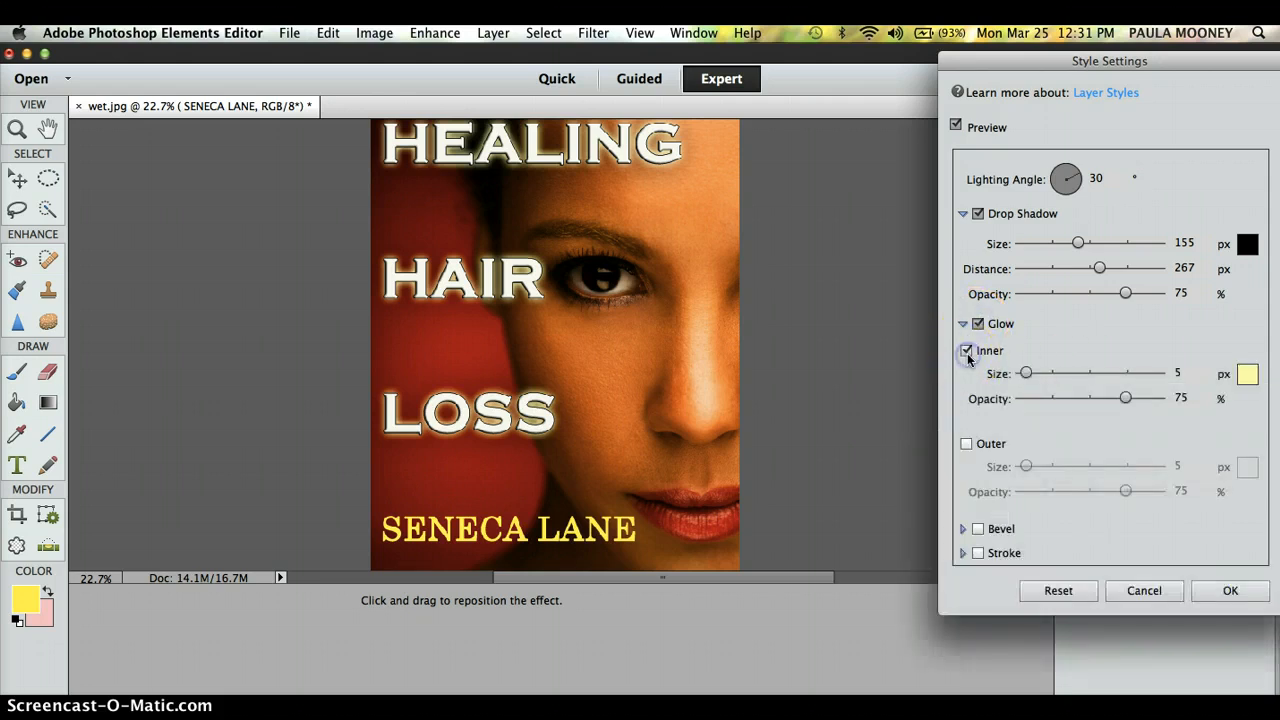
pyautogui.click(1152, 374)
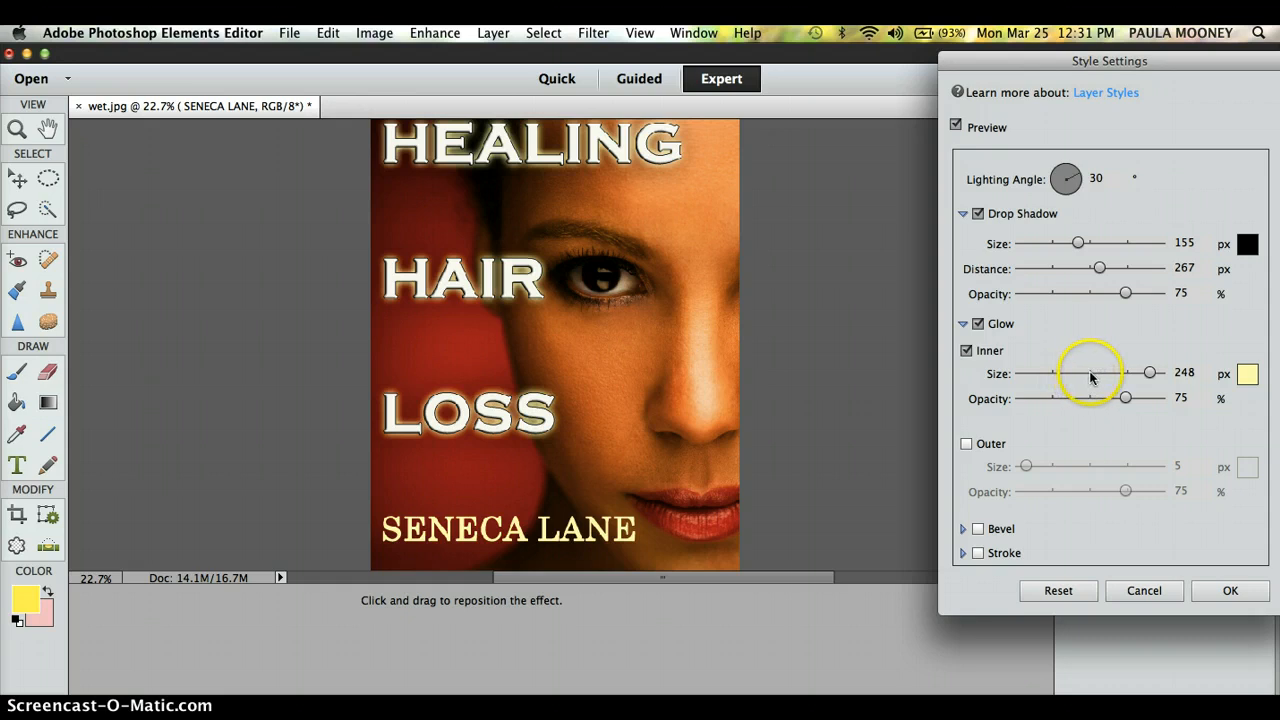
pyautogui.click(966, 444)
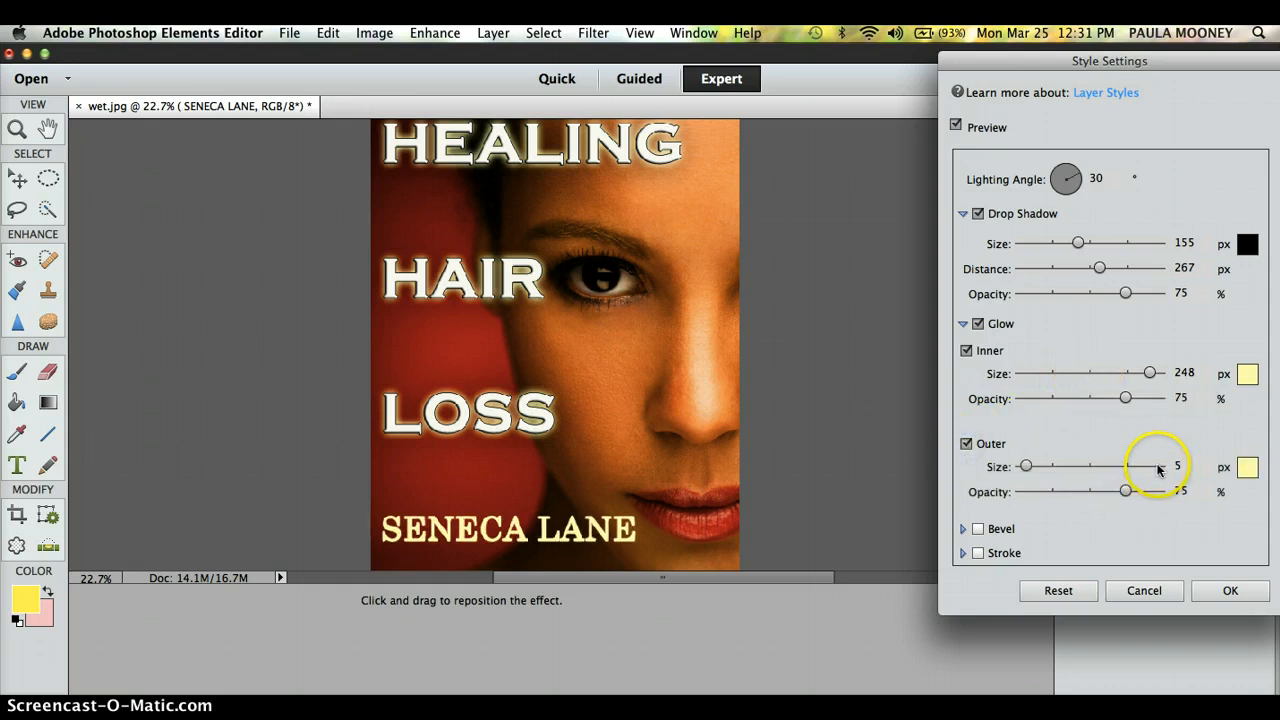
pyautogui.click(1157, 466)
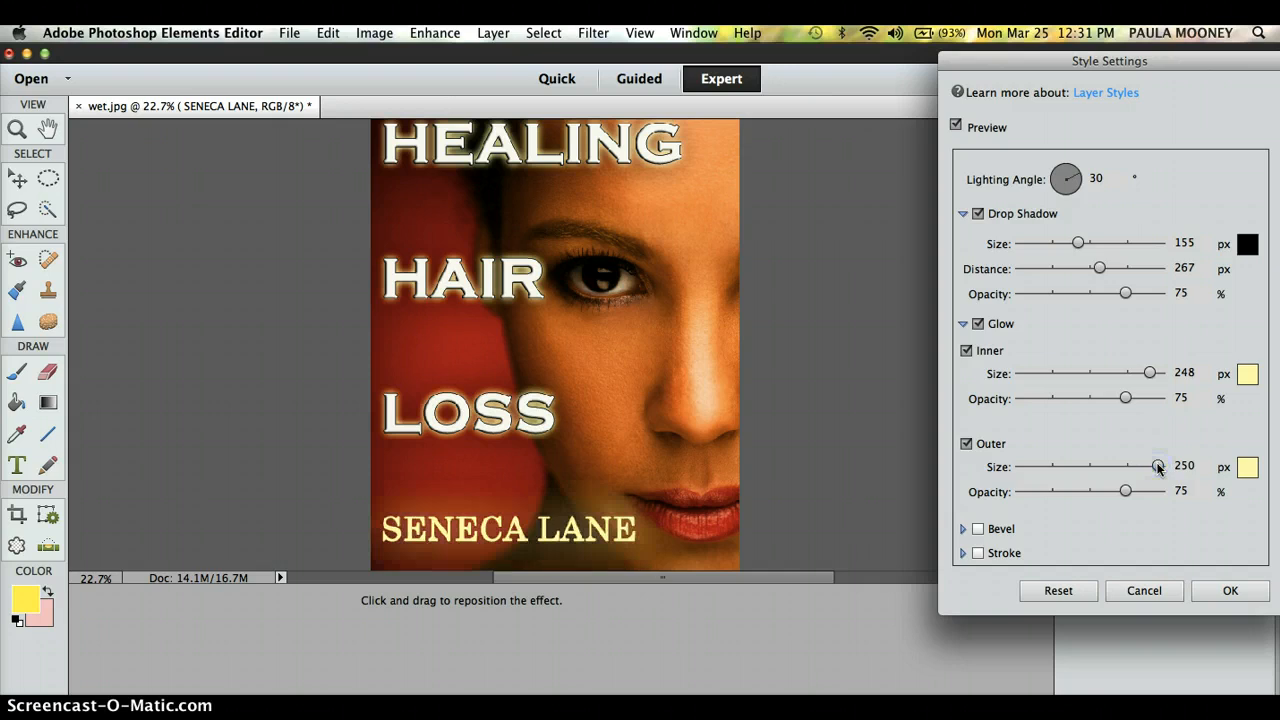
pyautogui.click(978, 529)
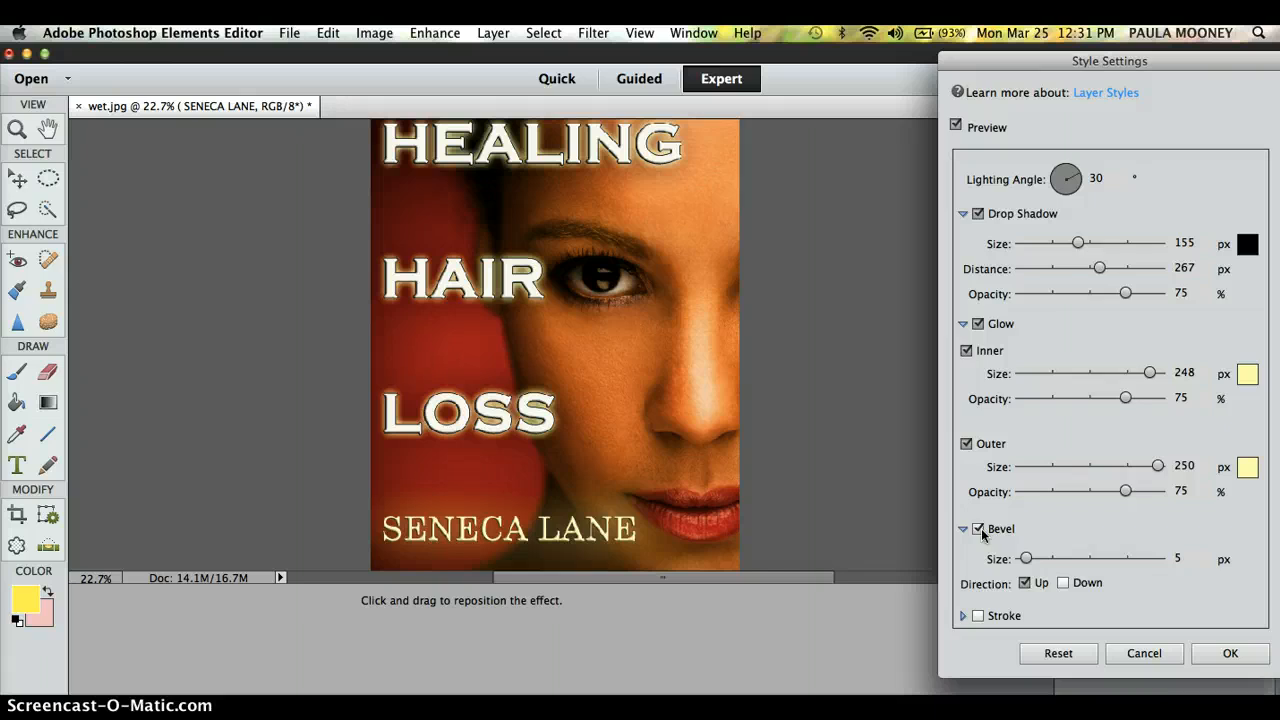
pyautogui.click(978, 616)
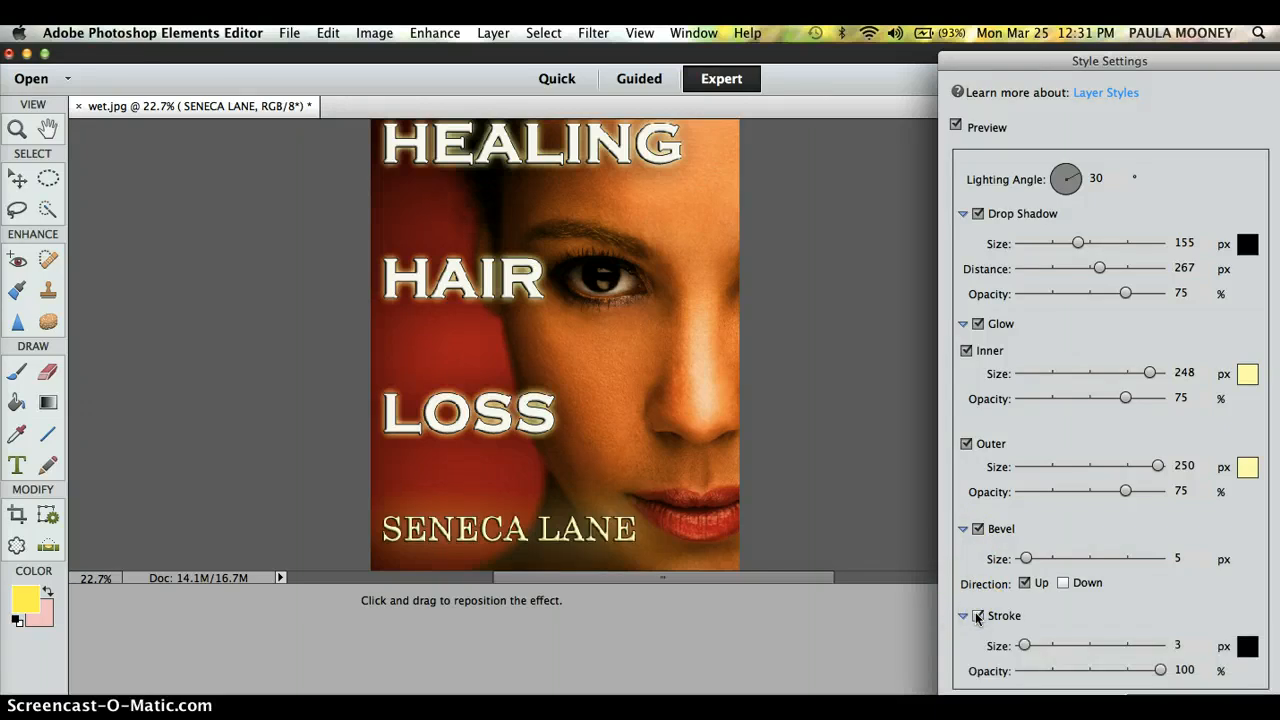
pyautogui.click(978, 616)
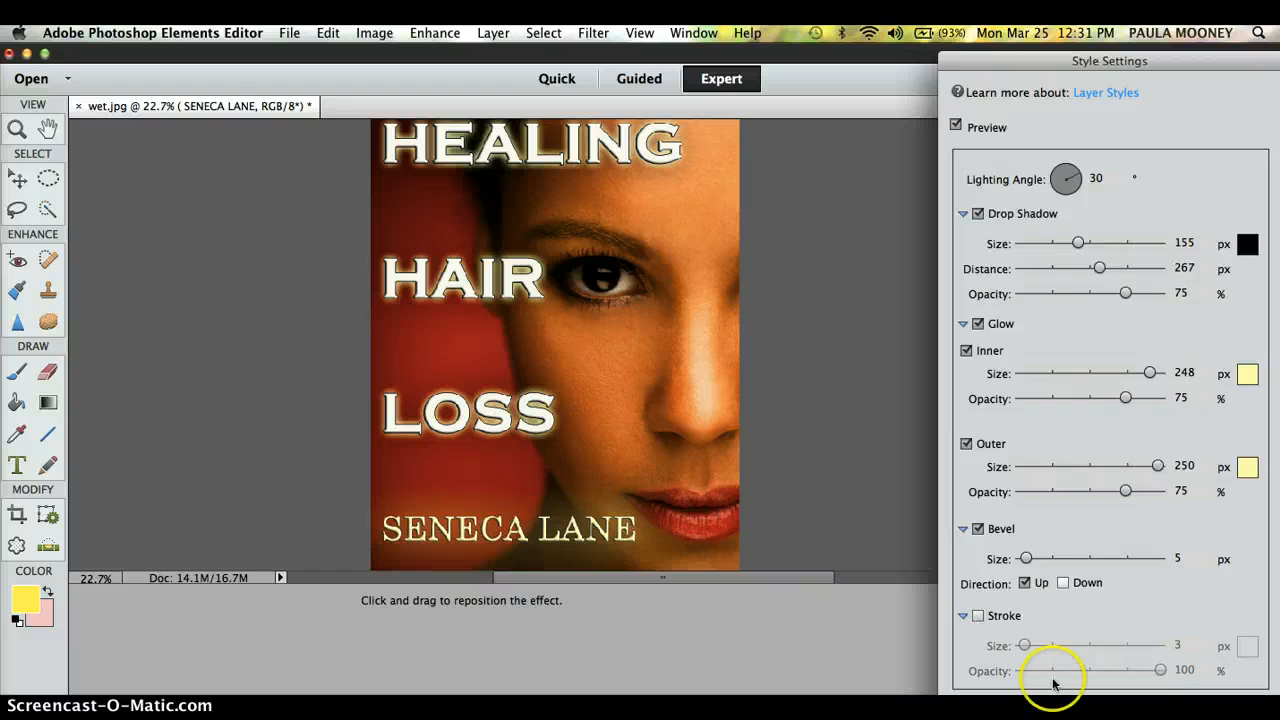
pyautogui.press('Return')
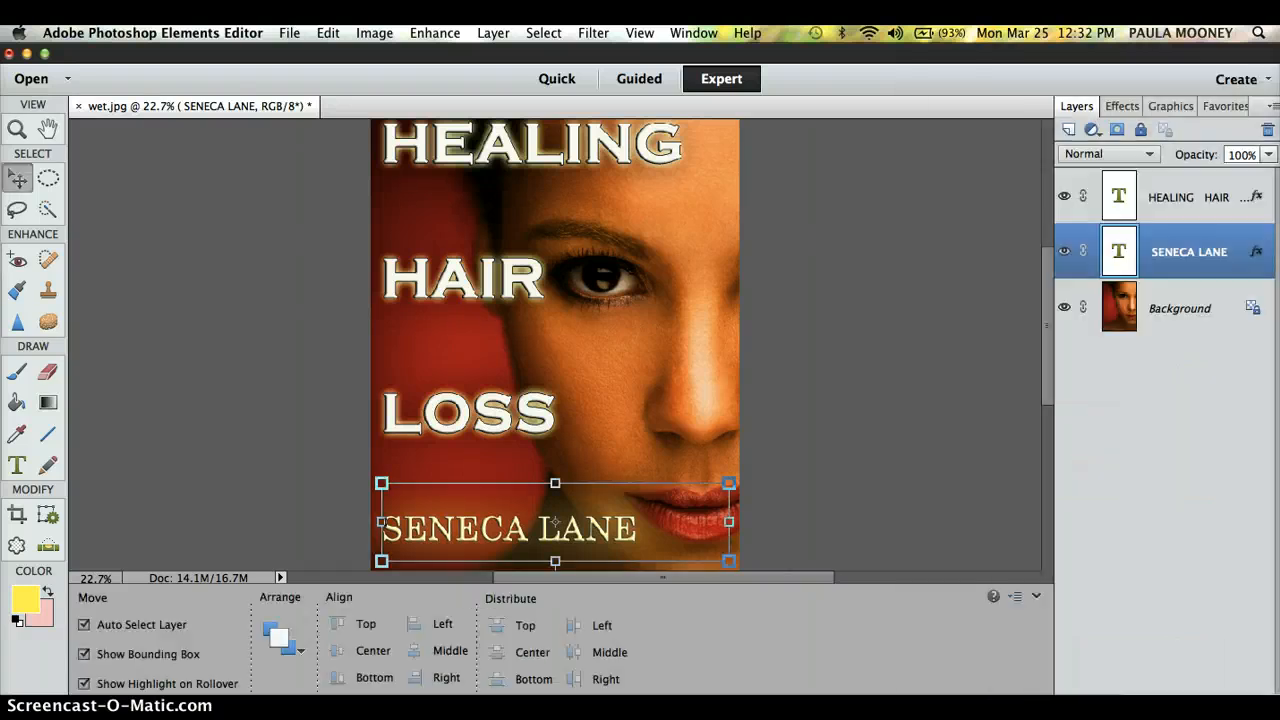
pyautogui.click(849, 437)
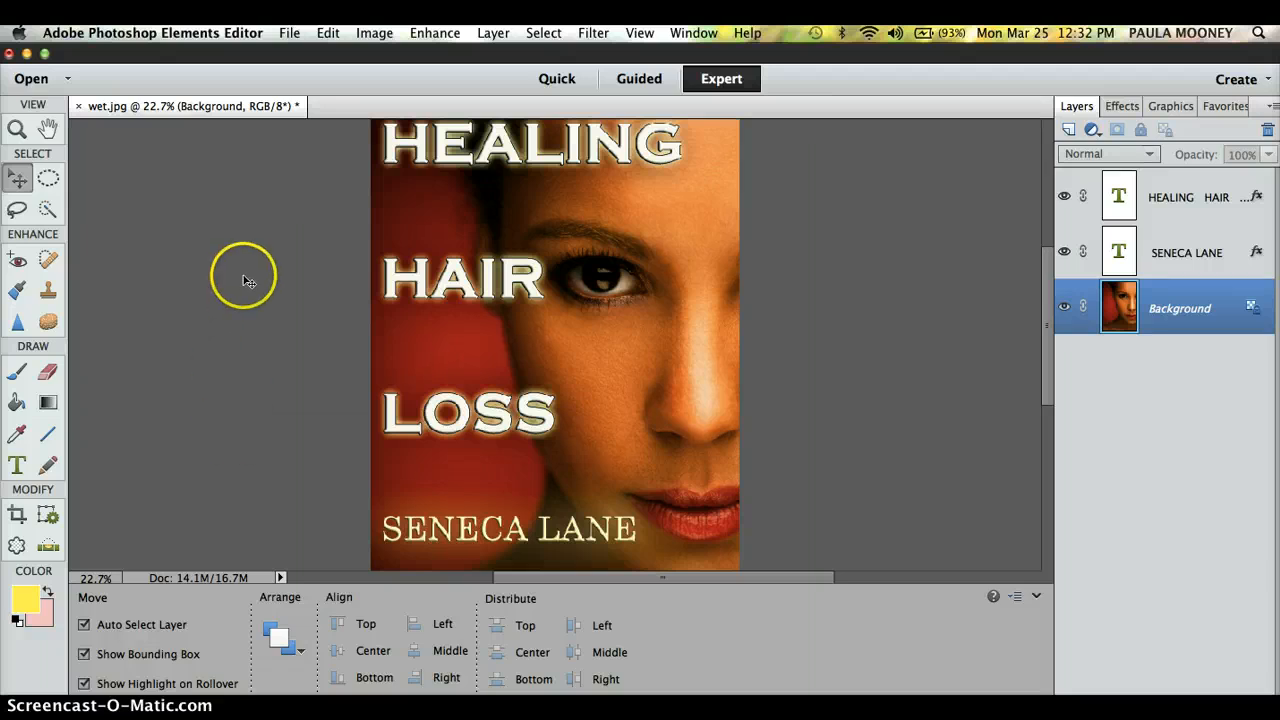
# Step: Open Save for Web with JPEG Maximum at quality 100
pyautogui.click(287, 36)
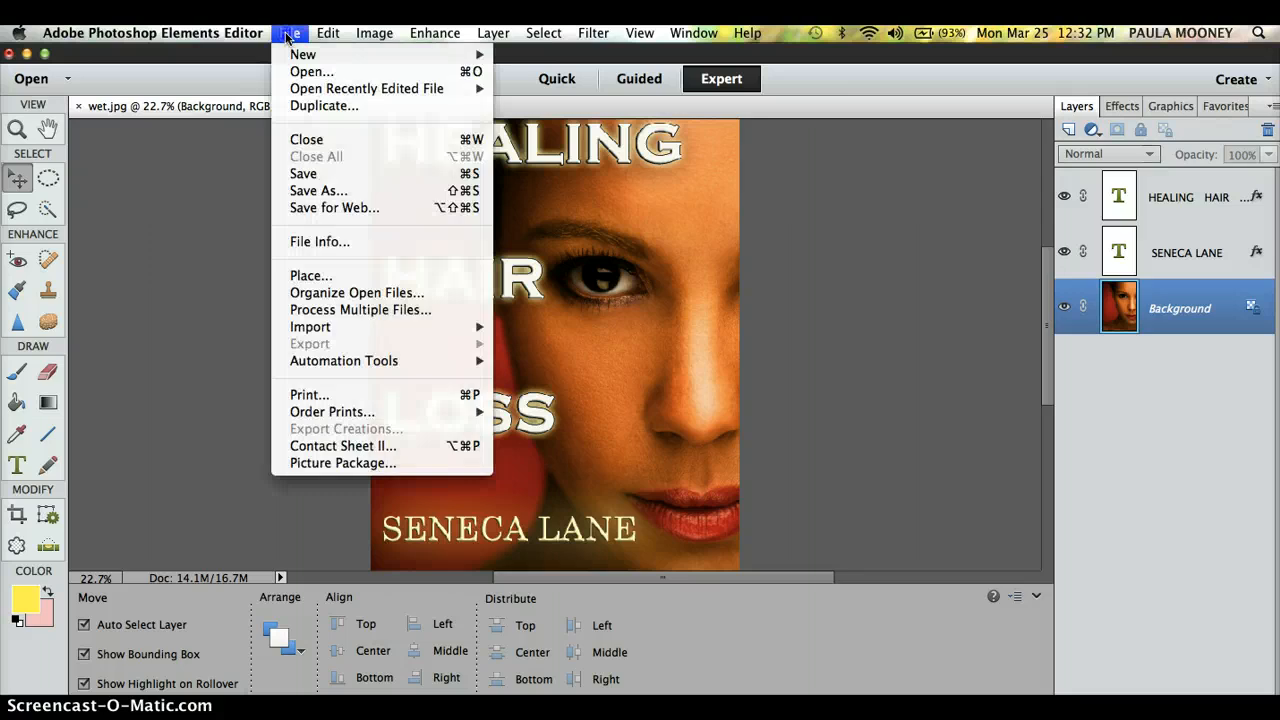
pyautogui.click(323, 208)
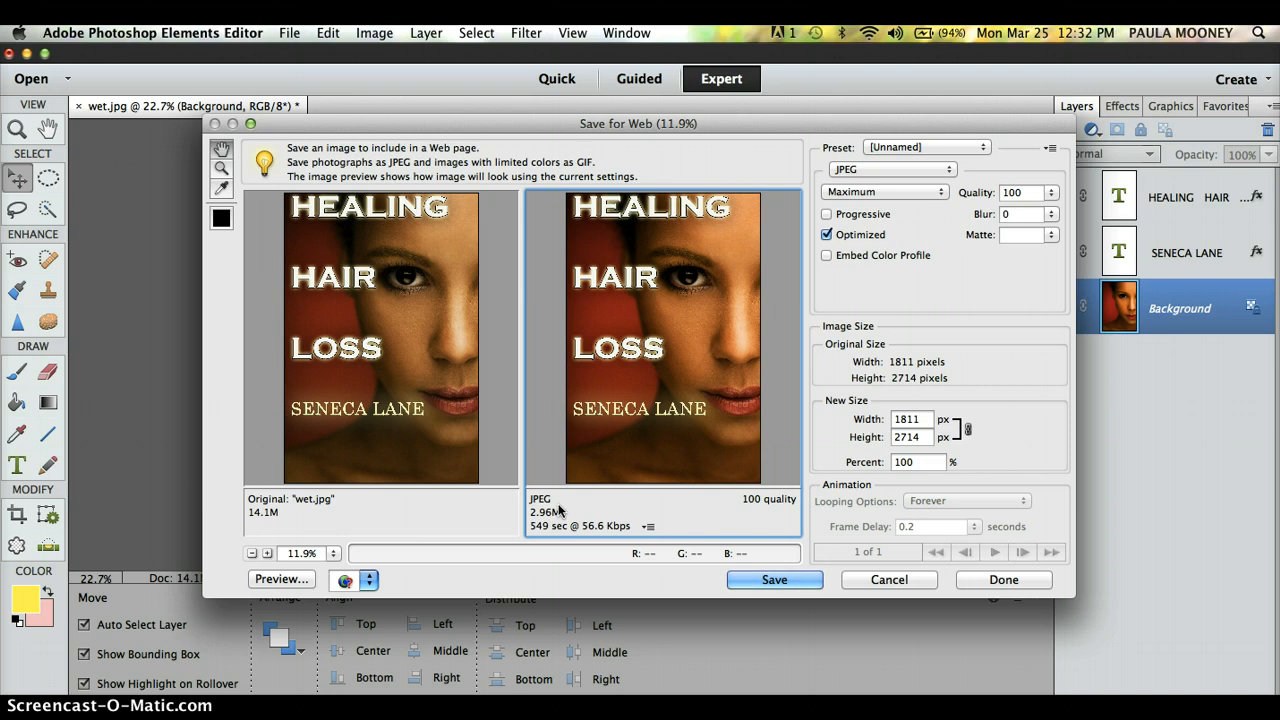
pyautogui.click(389, 508)
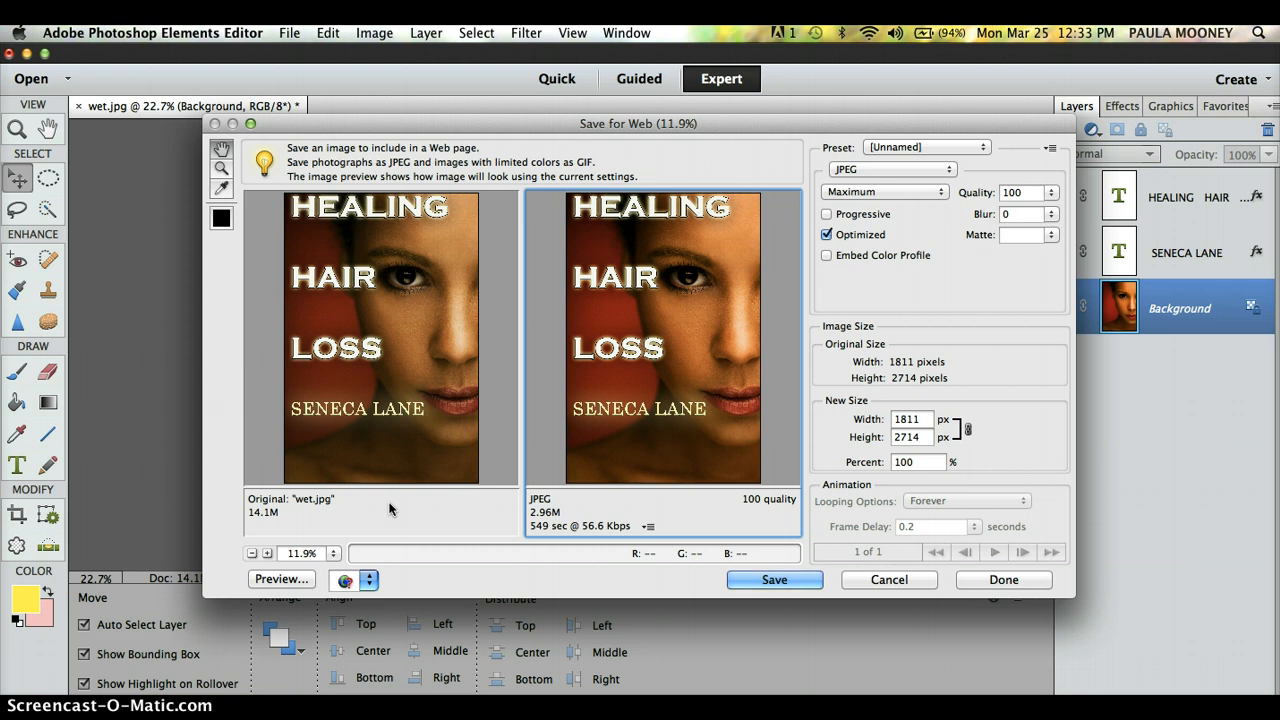
# Step: Try a 1563 px width, then restore the original 1811 × 2714 size
pyautogui.click(920, 437)
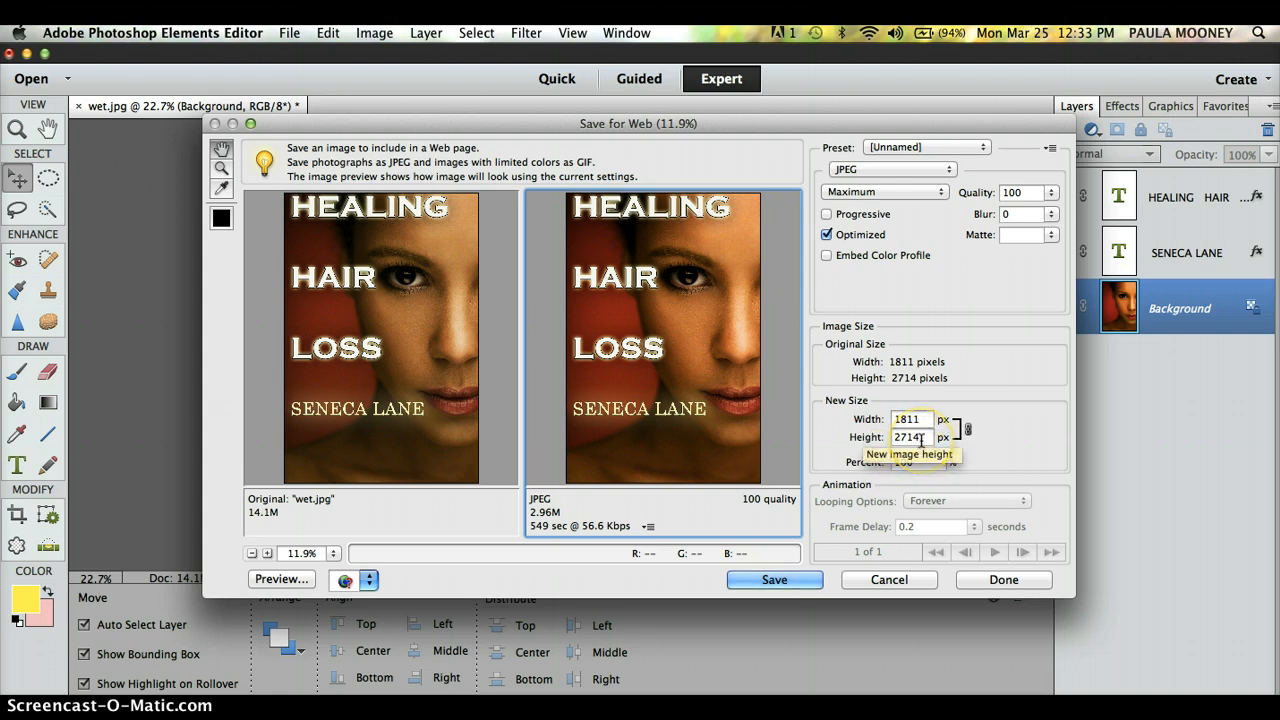
pyautogui.click(924, 419)
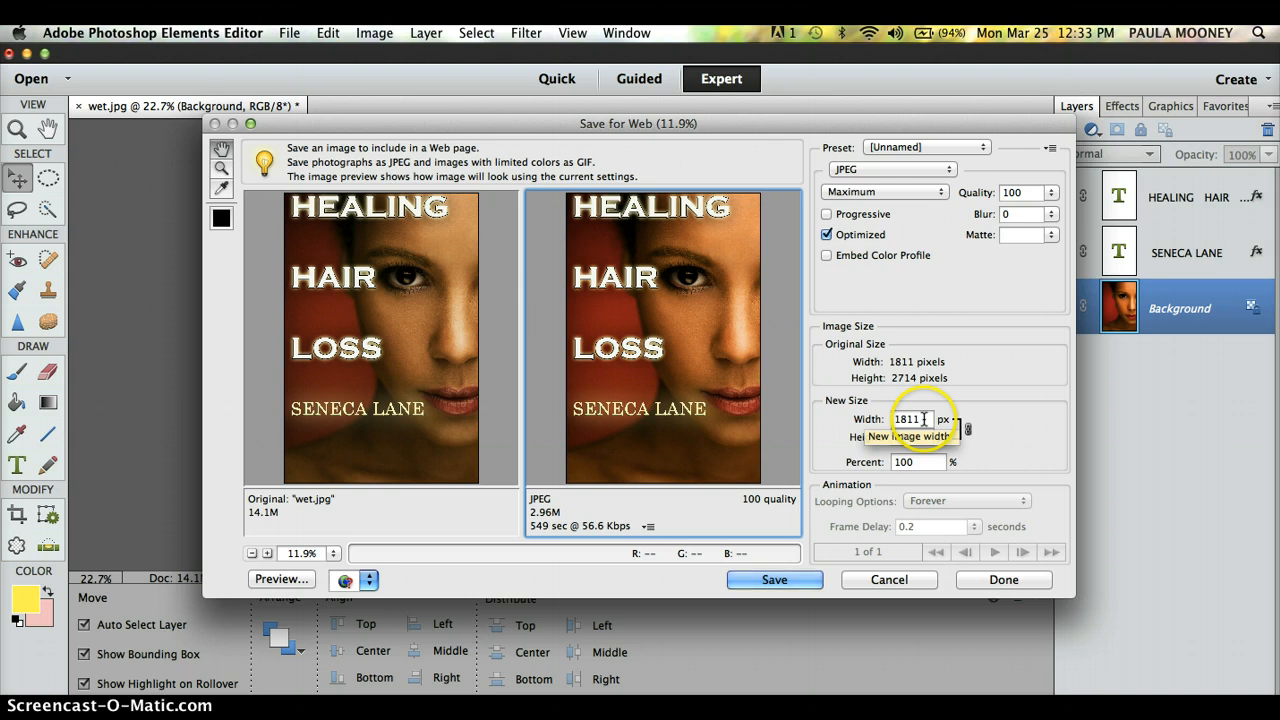
pyautogui.write('1')
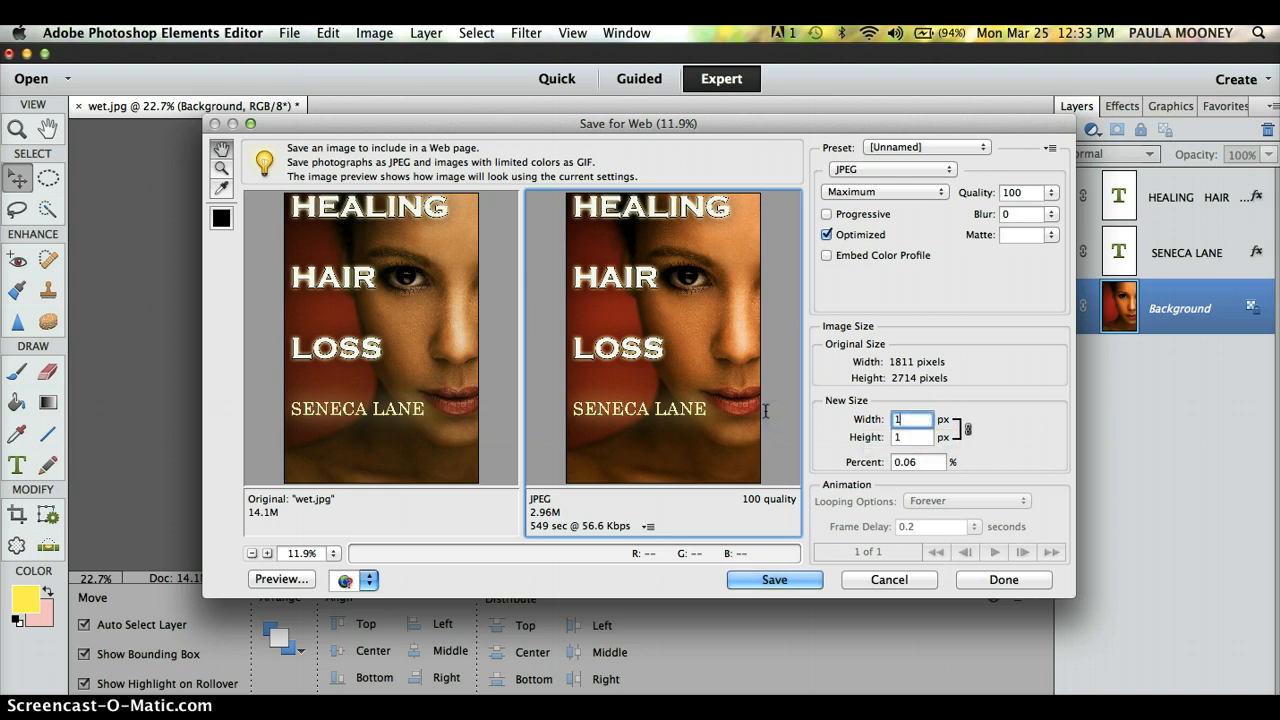
pyautogui.write('563')
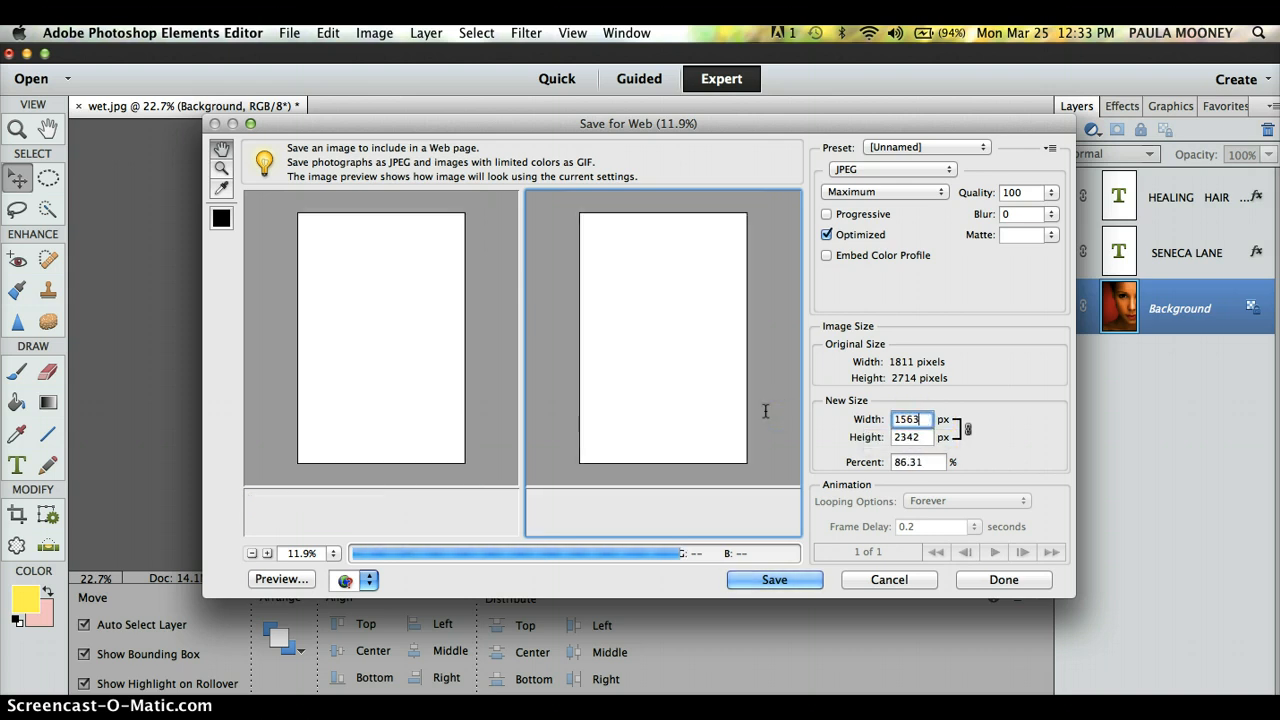
pyautogui.click(925, 440)
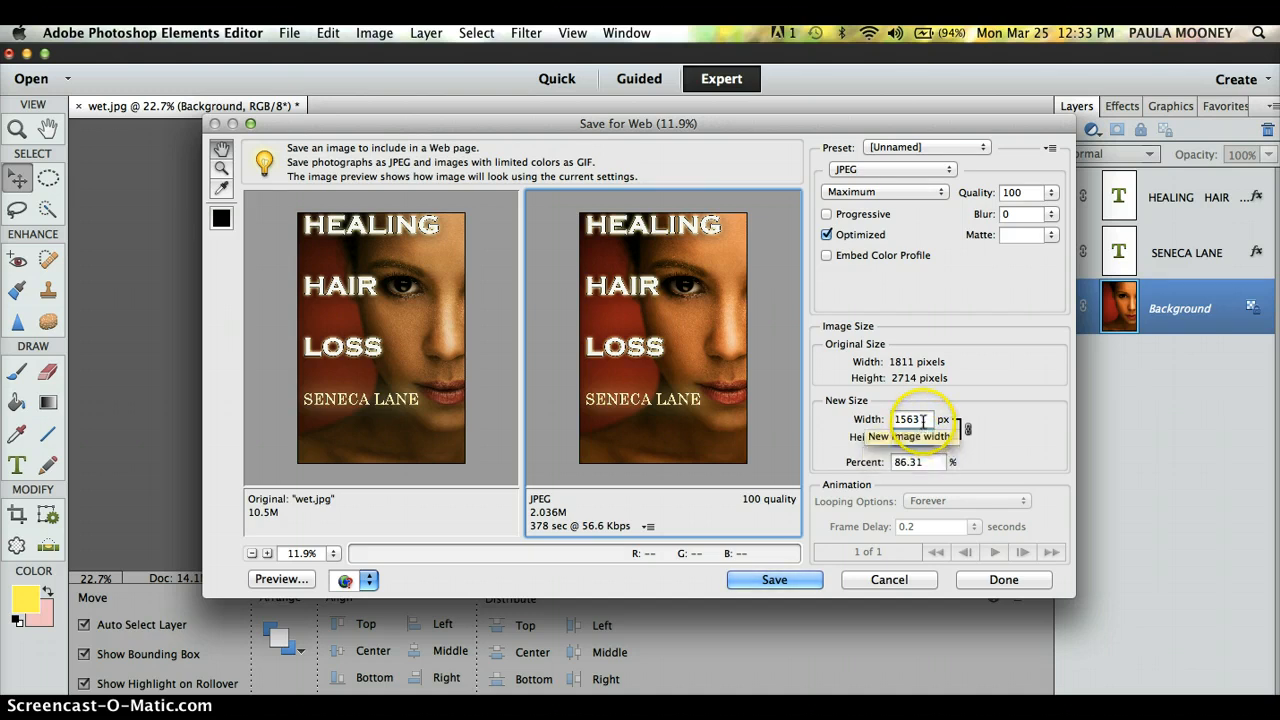
pyautogui.click(922, 417)
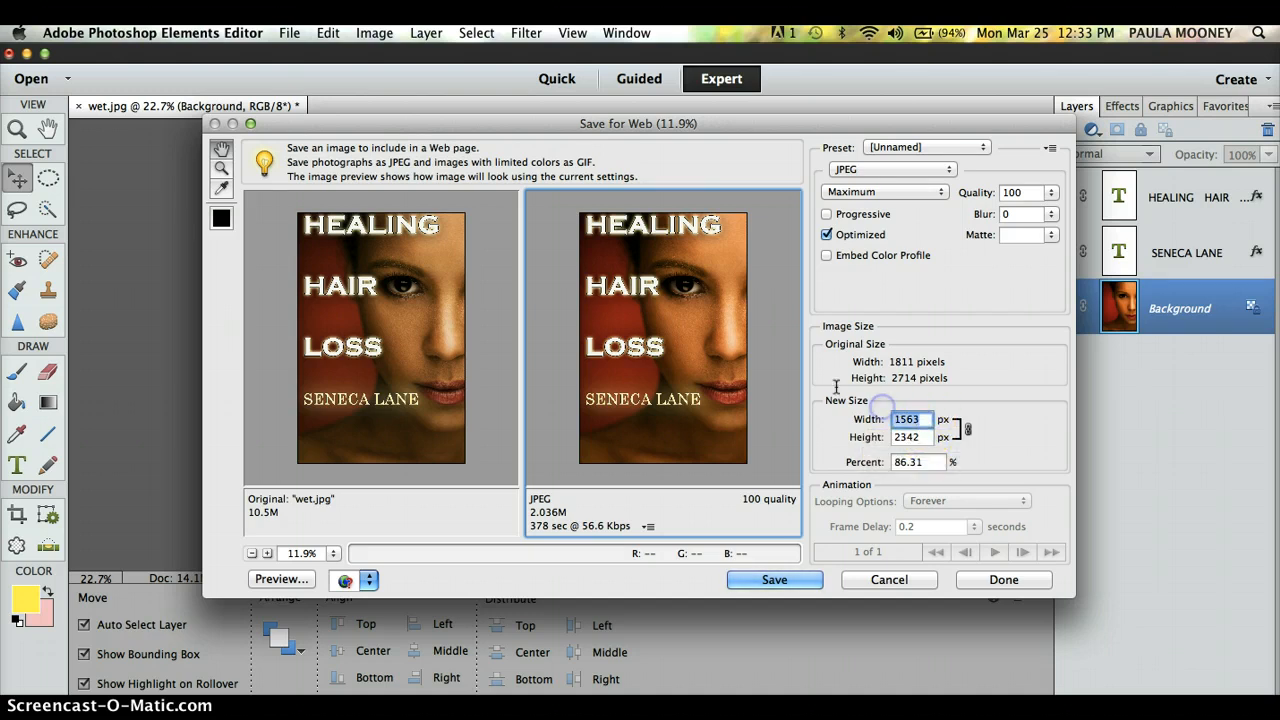
pyautogui.press('BackSpace')
pyautogui.write('1811')
pyautogui.press('Tab')
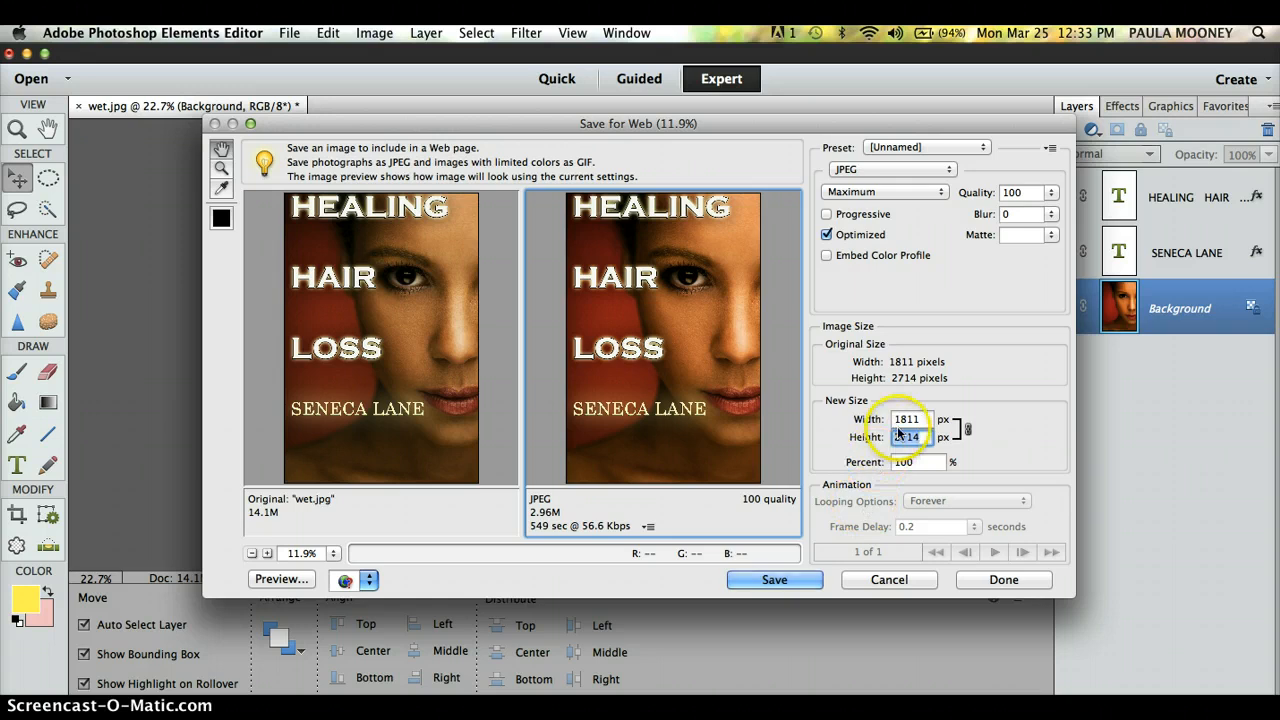
# Step: Save the optimized JPEG to the Desktop as HEALINGHAIRLOSS.jpg
pyautogui.click(775, 580)
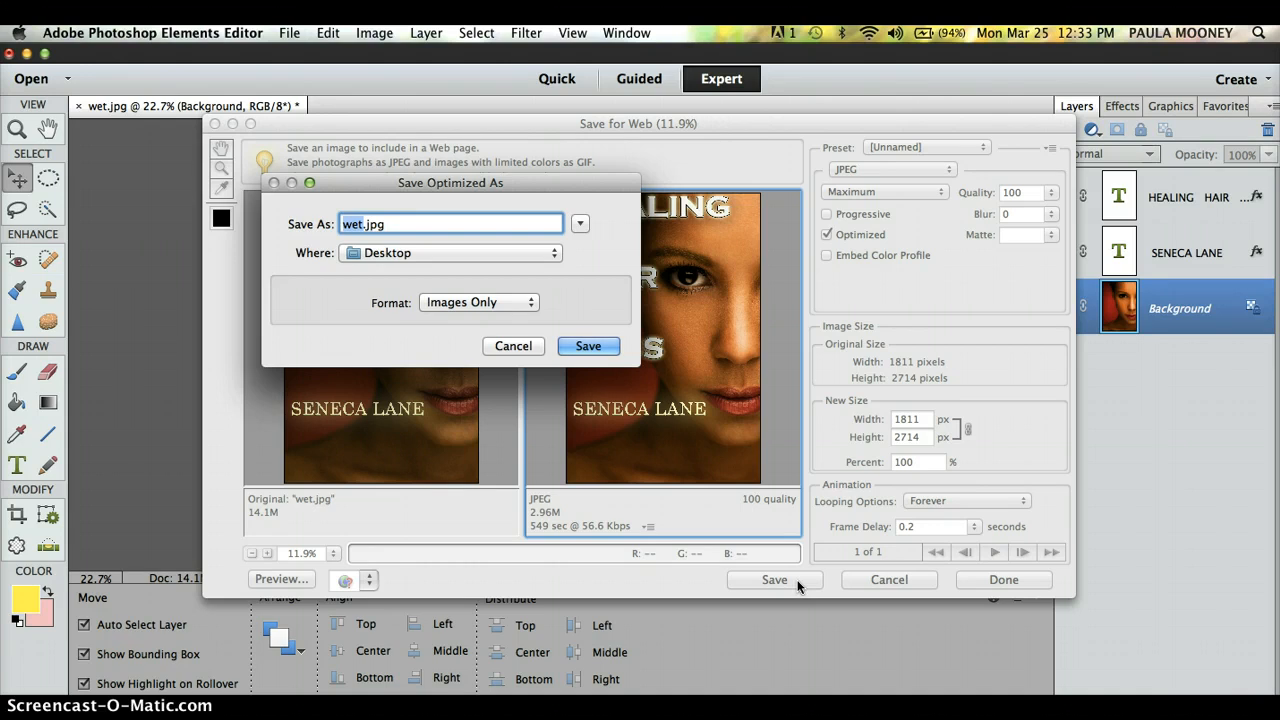
pyautogui.write('HEALINGHAIRLOSS')
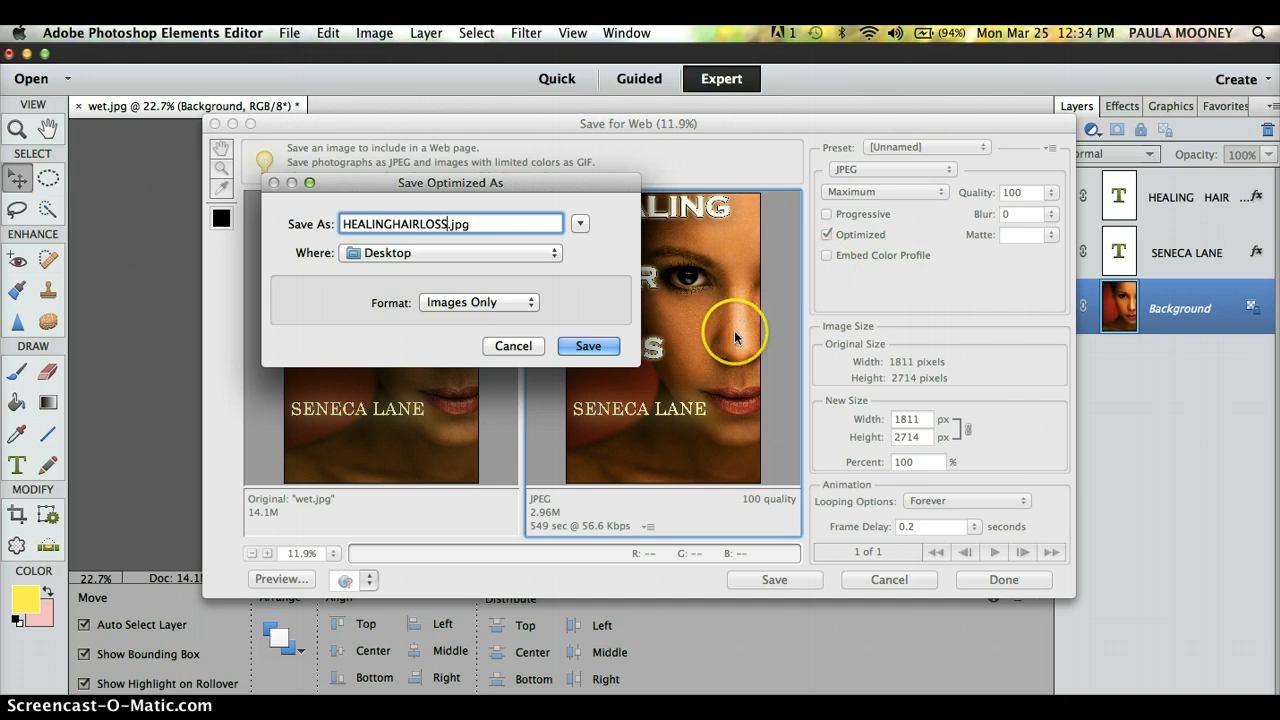
pyautogui.click(589, 346)
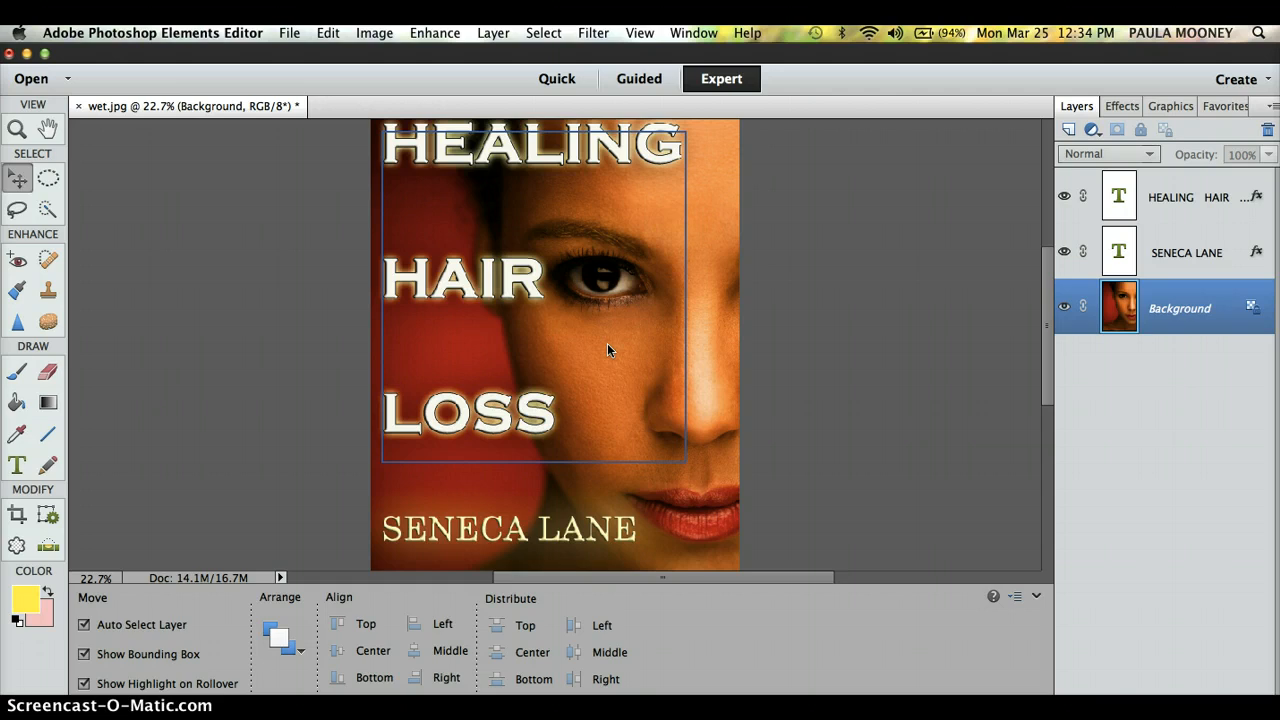
pyautogui.click(765, 443)
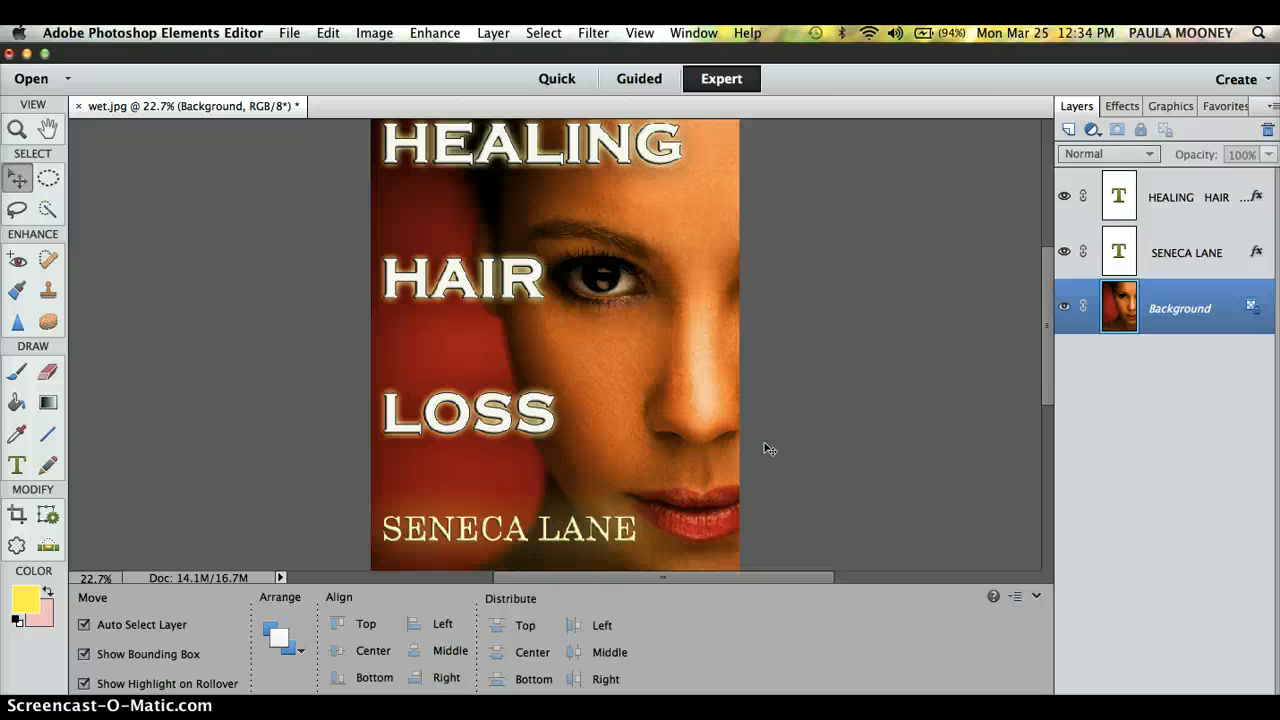
# Step: Remove the dark stroke from the HEALING HAIR LOSS title while keeping its bevel
pyautogui.click(535, 184)
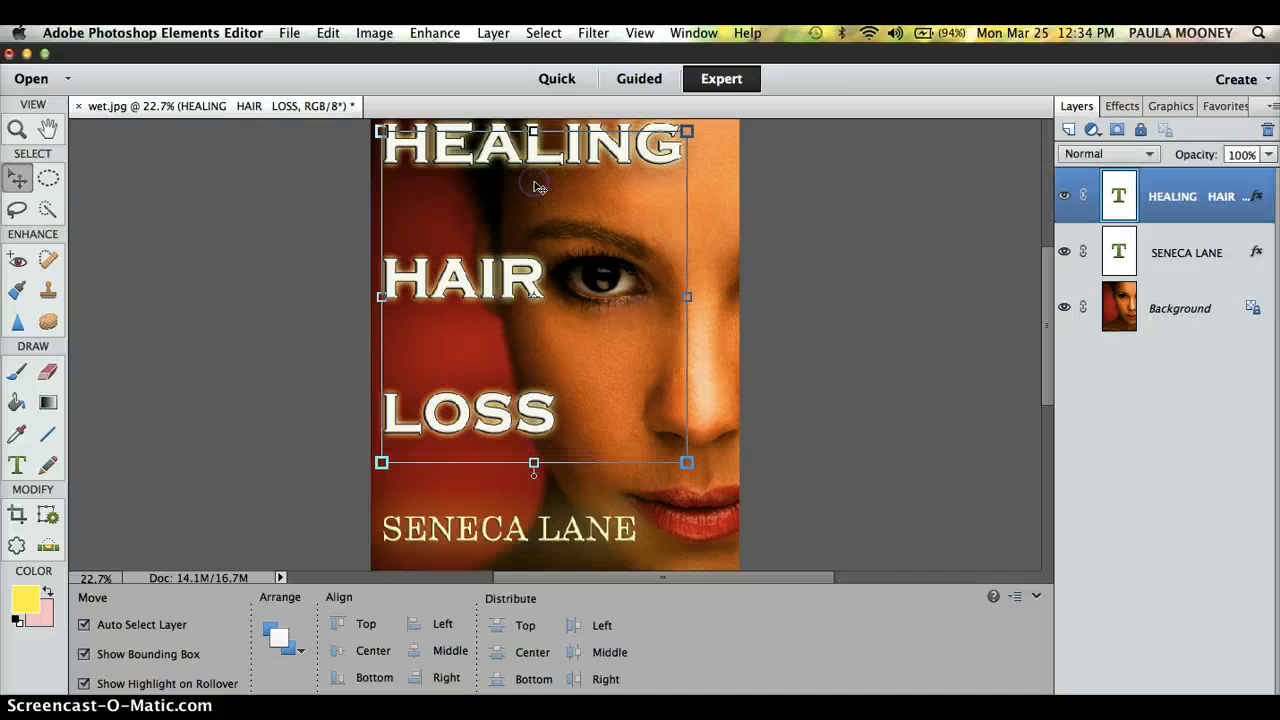
pyautogui.click(493, 33)
pyautogui.moveTo(563, 139)
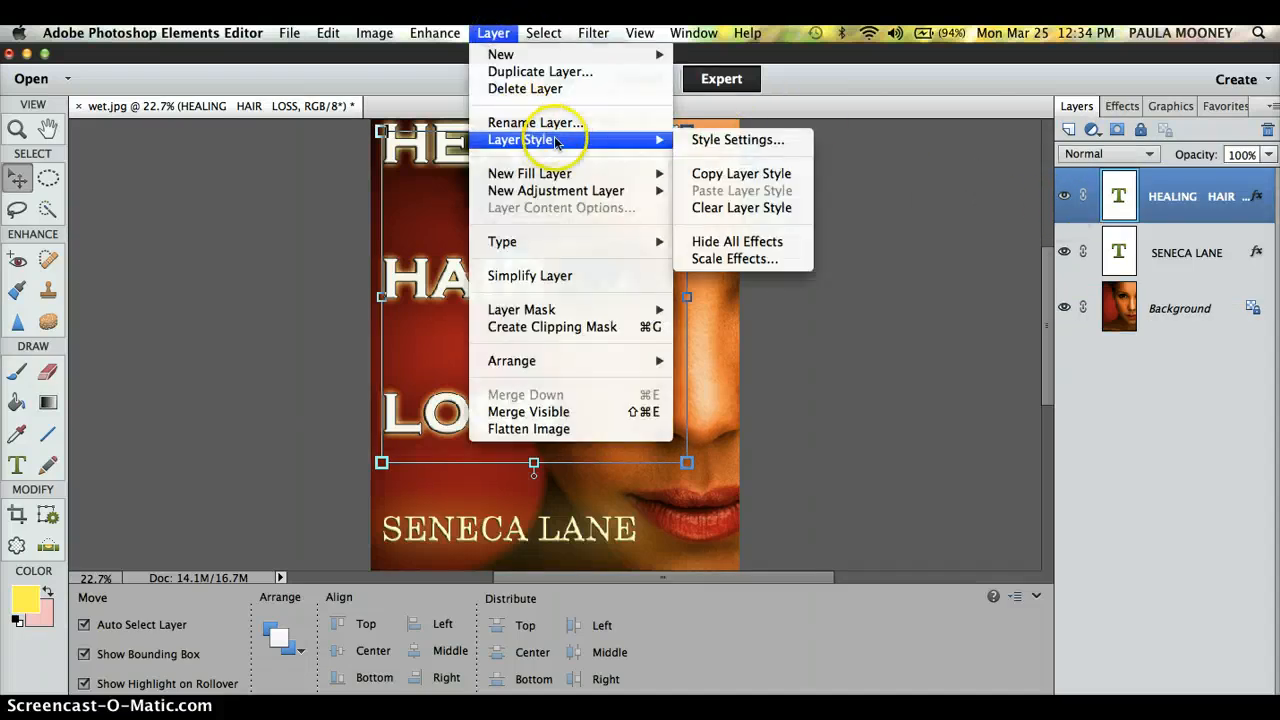
pyautogui.click(703, 141)
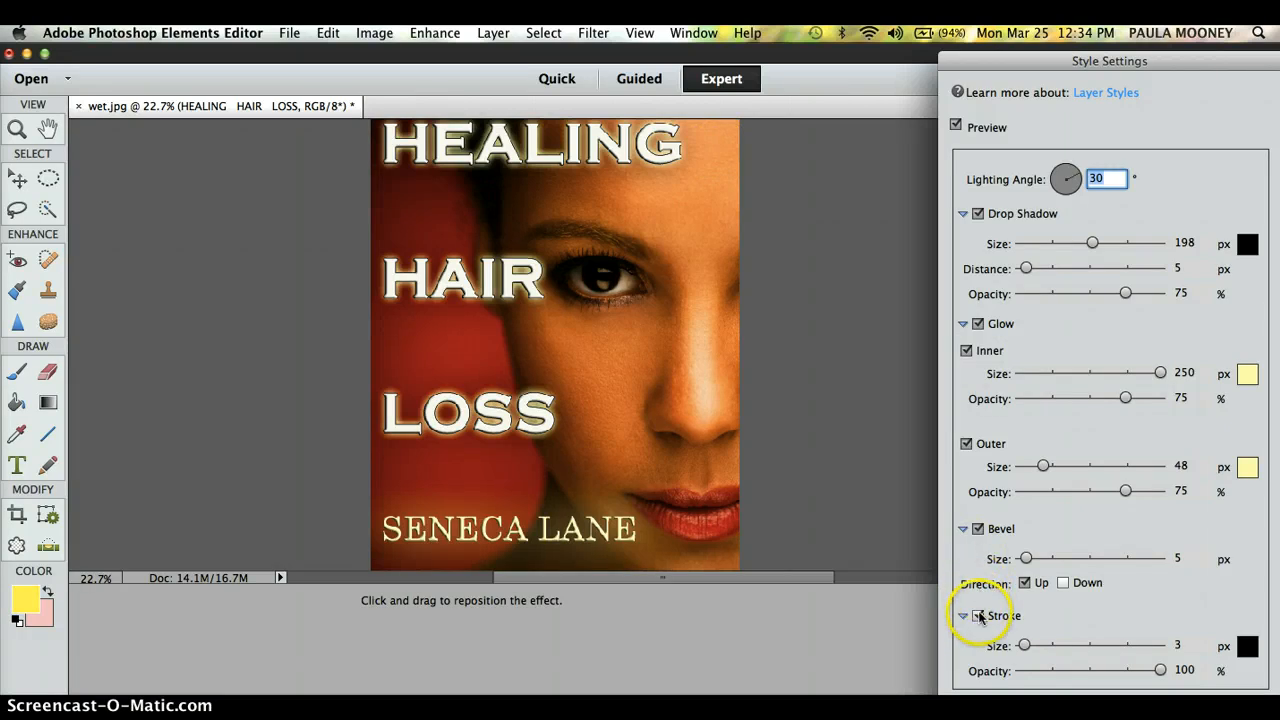
pyautogui.click(978, 616)
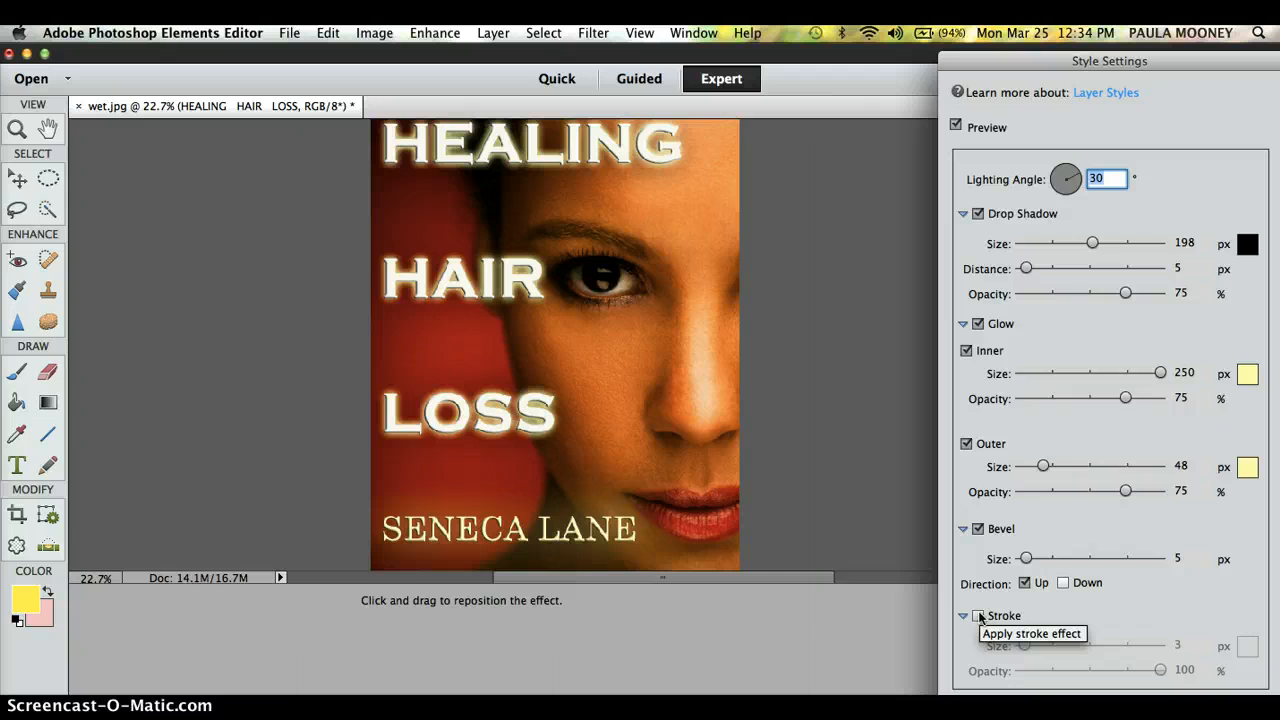
pyautogui.click(979, 530)
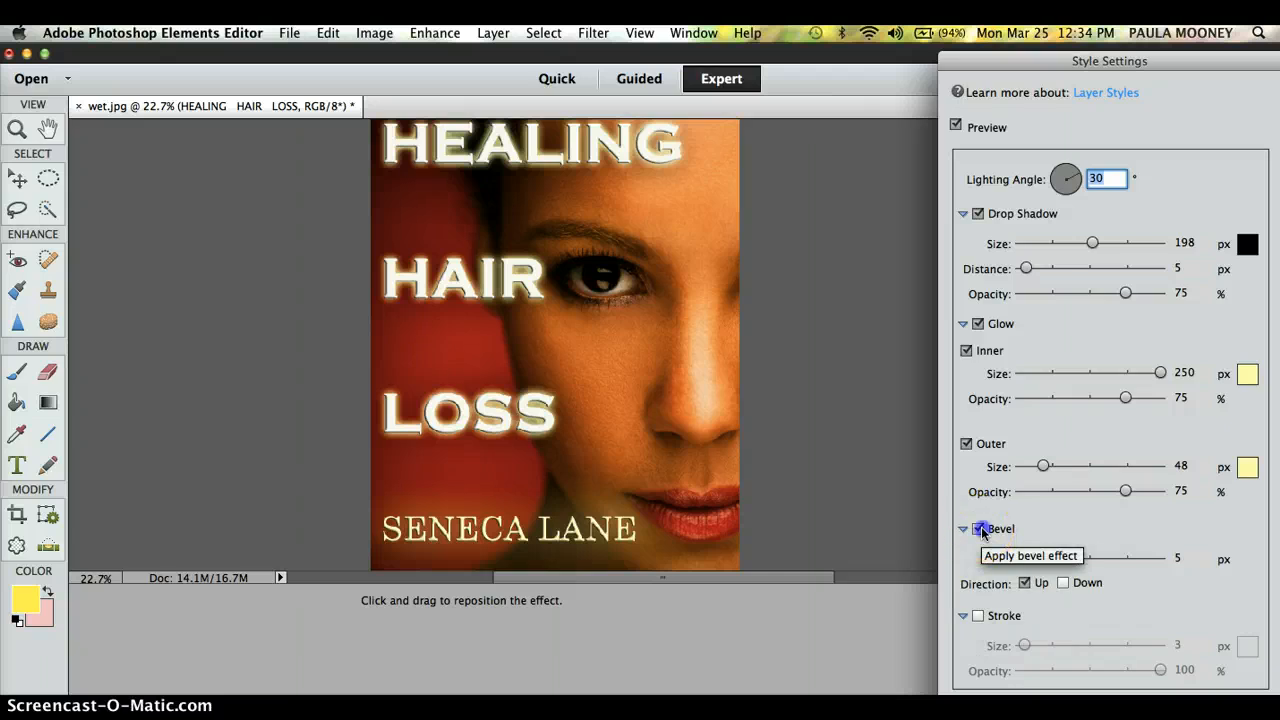
pyautogui.click(979, 530)
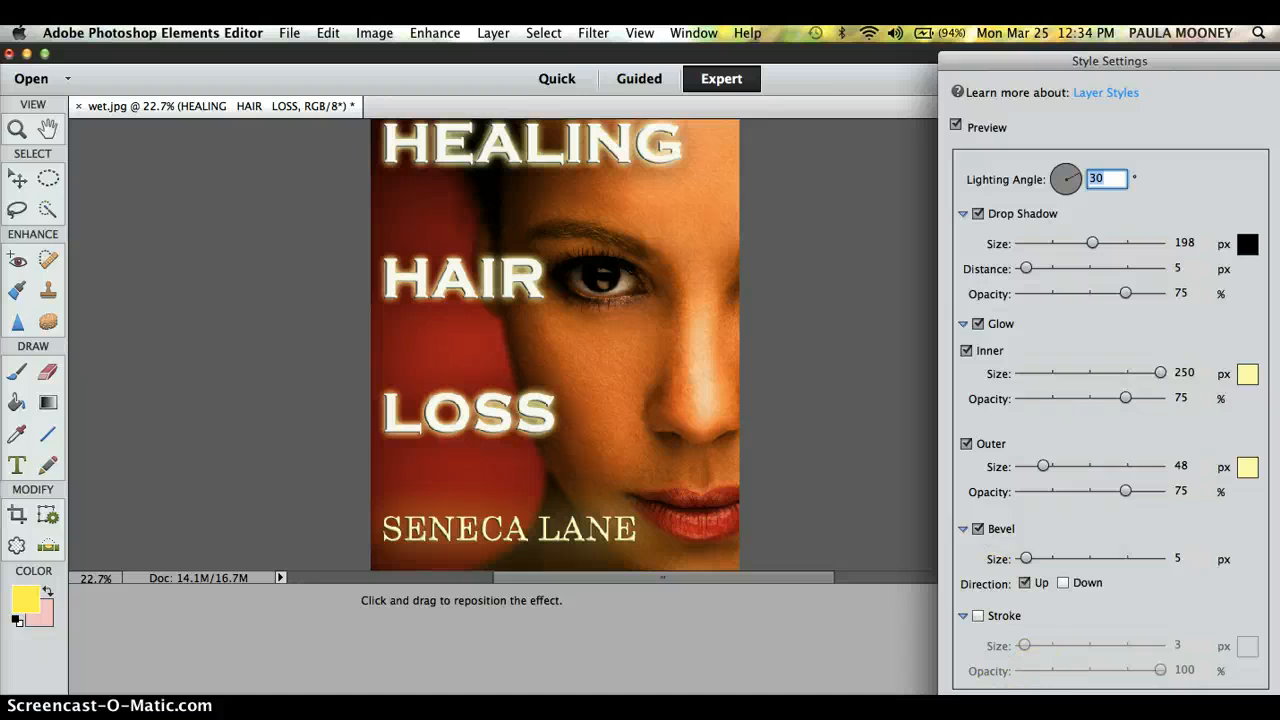
pyautogui.press('Return')
pyautogui.click(840, 414)
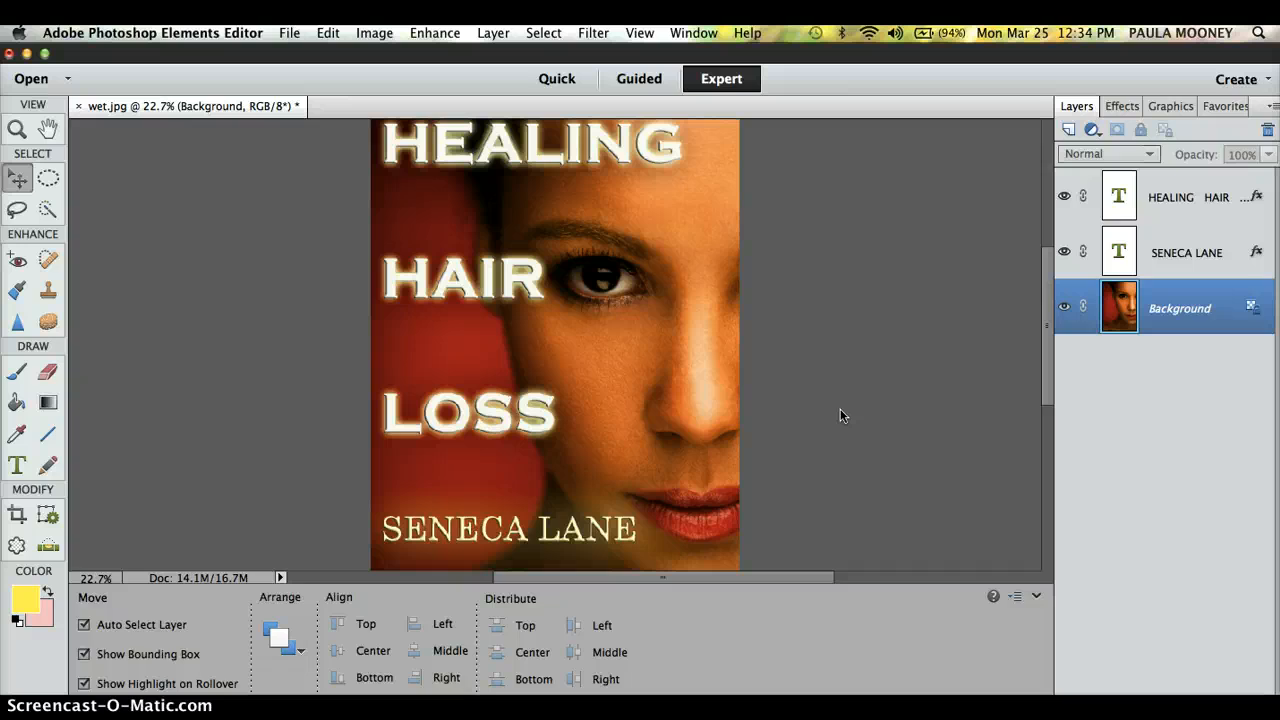
# Step: Export the stroke-free cover through Save for Web to the Desktop as HHL.jpg
pyautogui.click(288, 33)
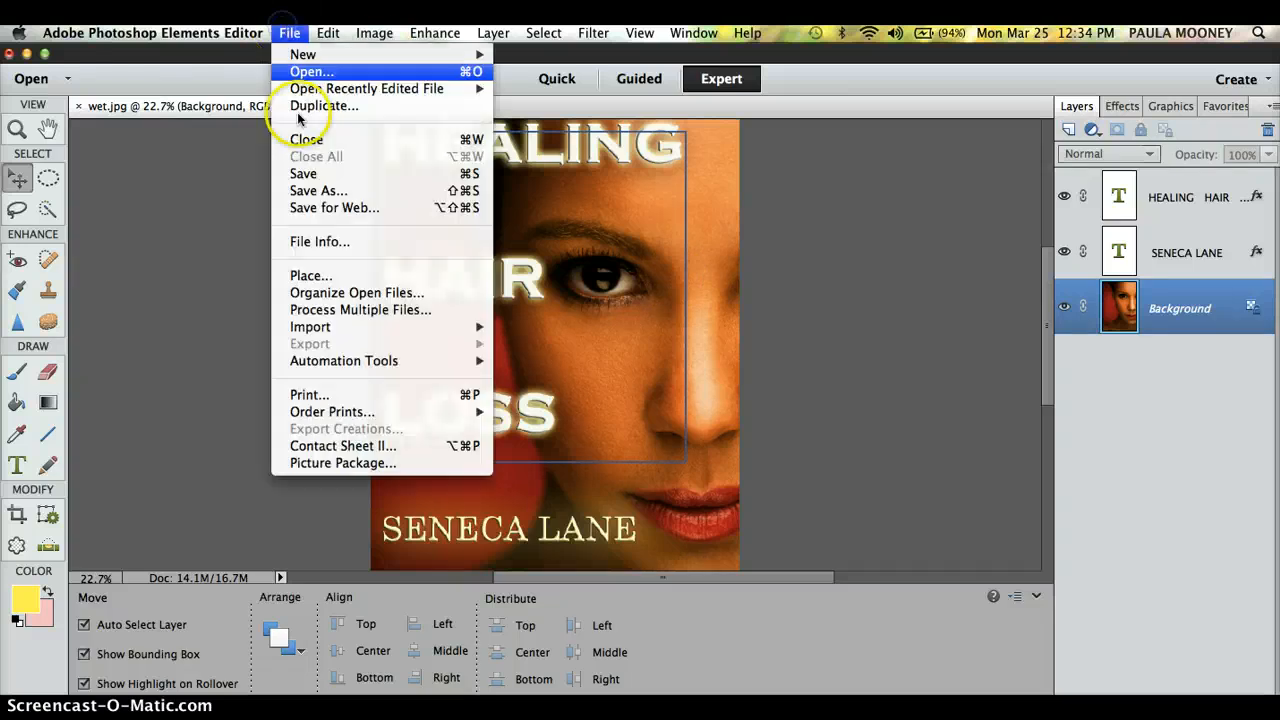
pyautogui.click(326, 207)
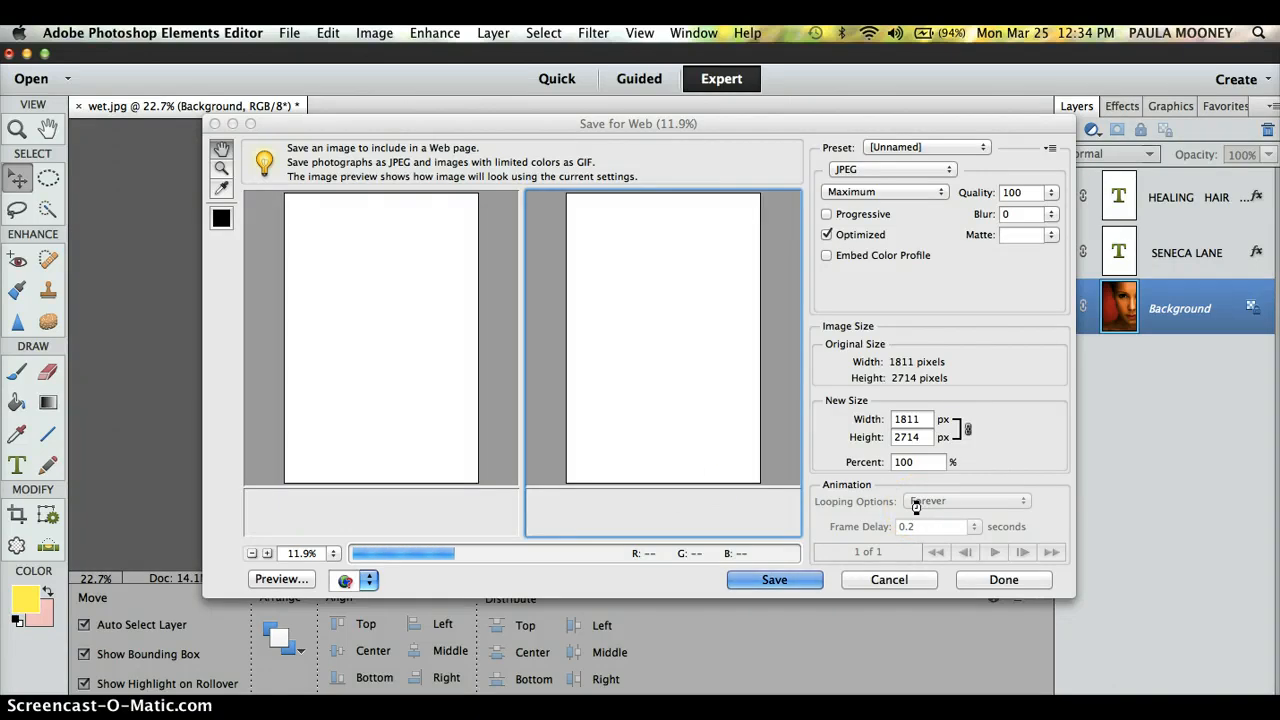
pyautogui.click(773, 582)
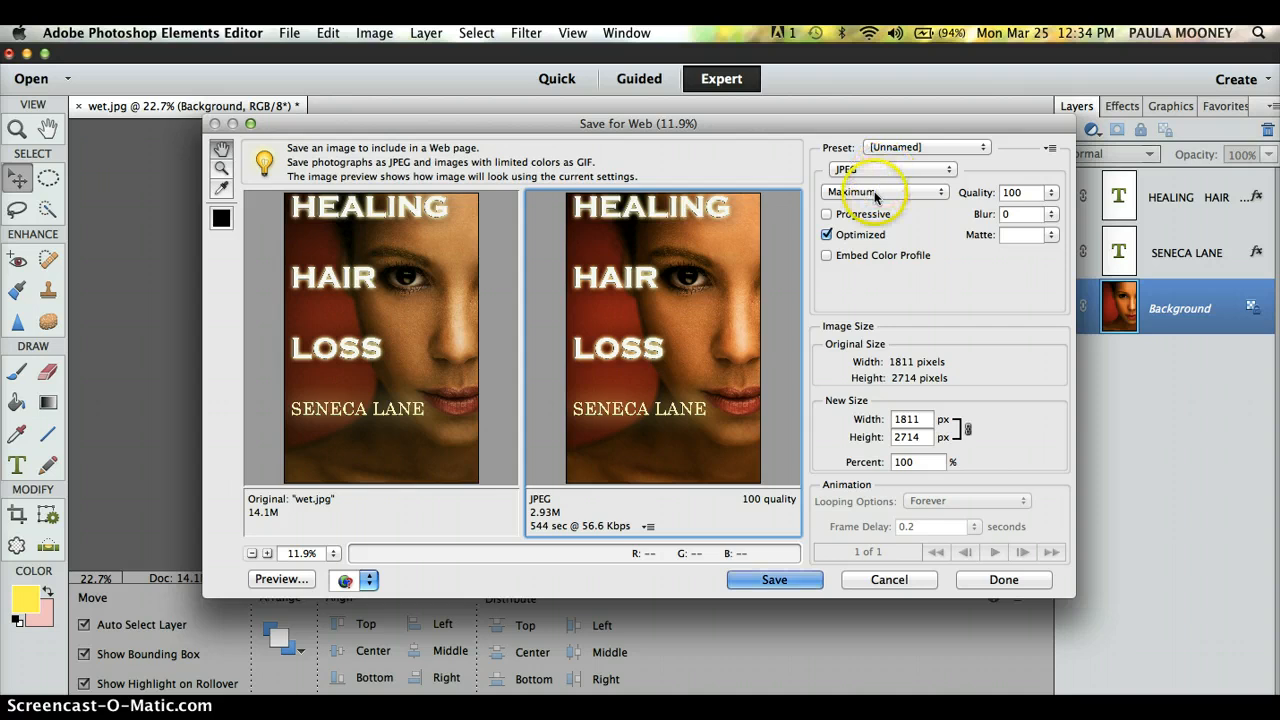
pyautogui.click(775, 581)
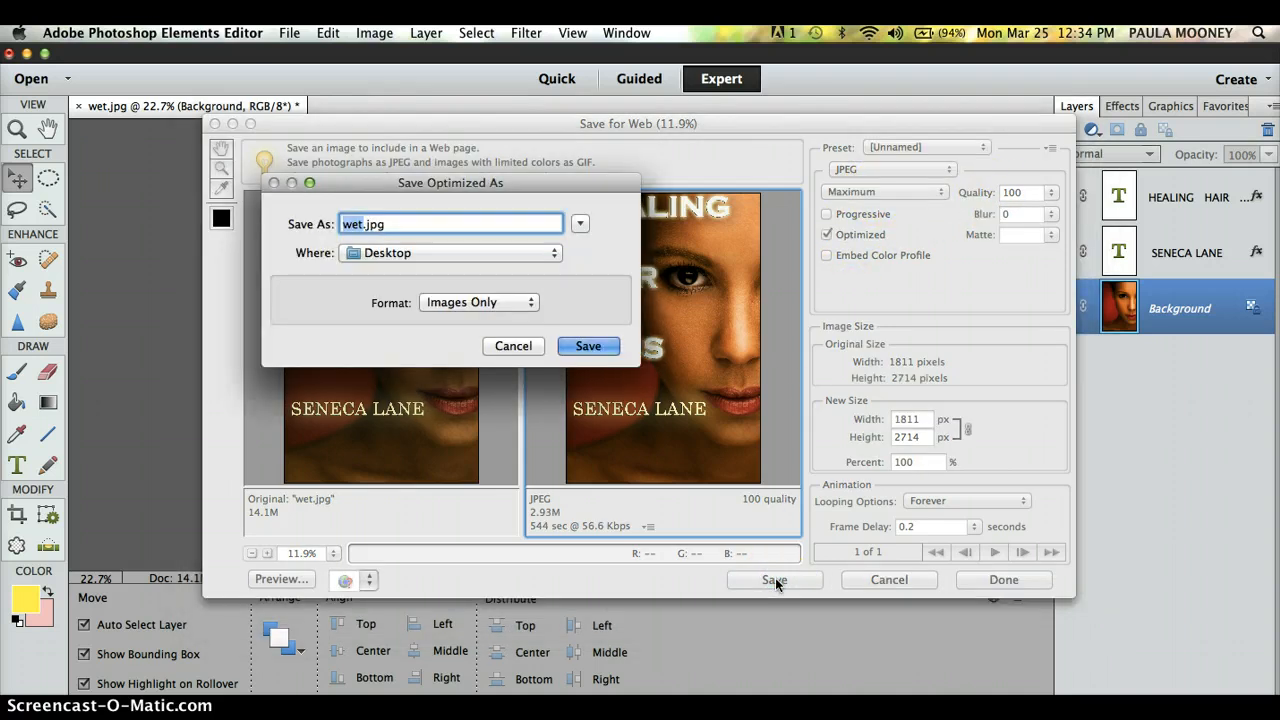
pyautogui.write('HHL')
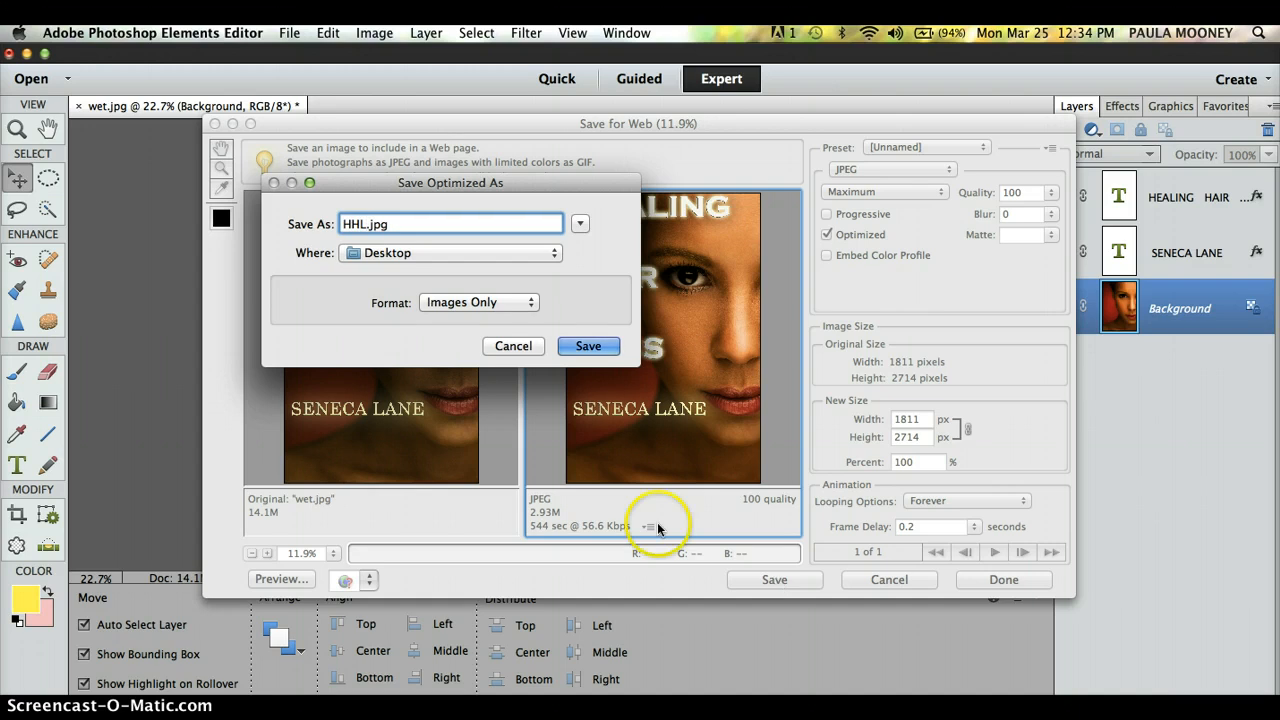
pyautogui.click(588, 347)
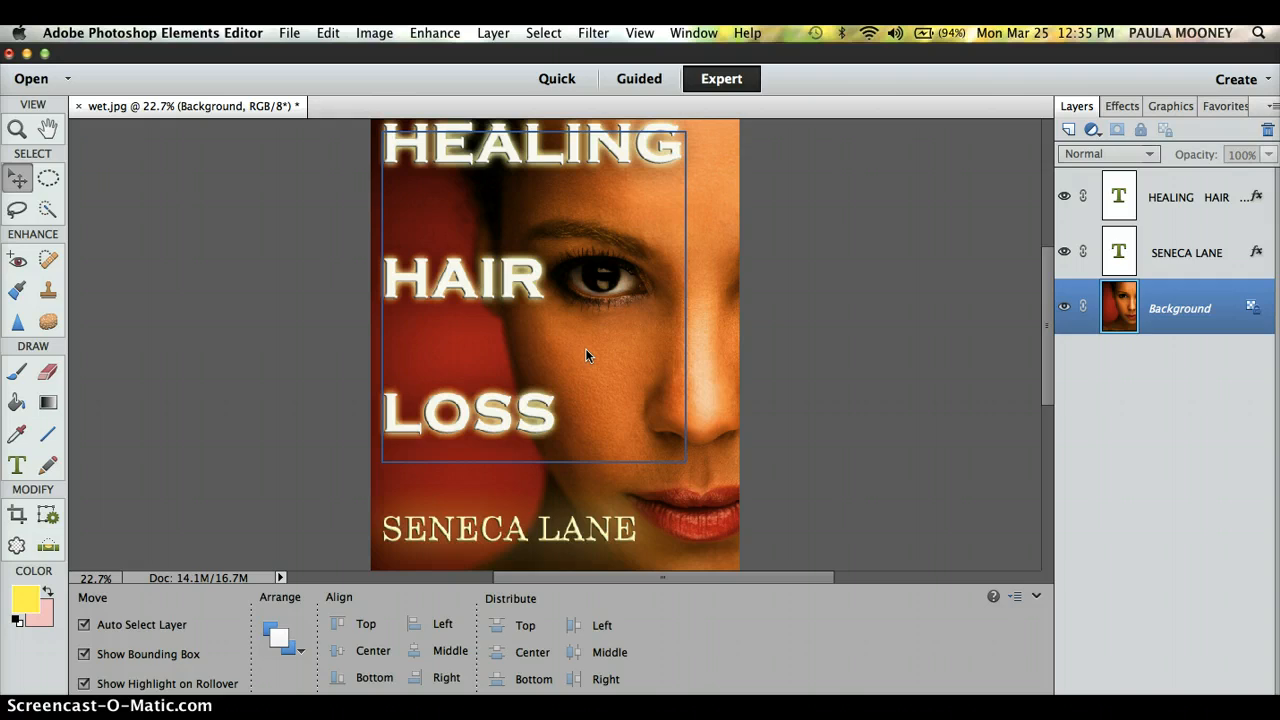
pyautogui.click(275, 283)
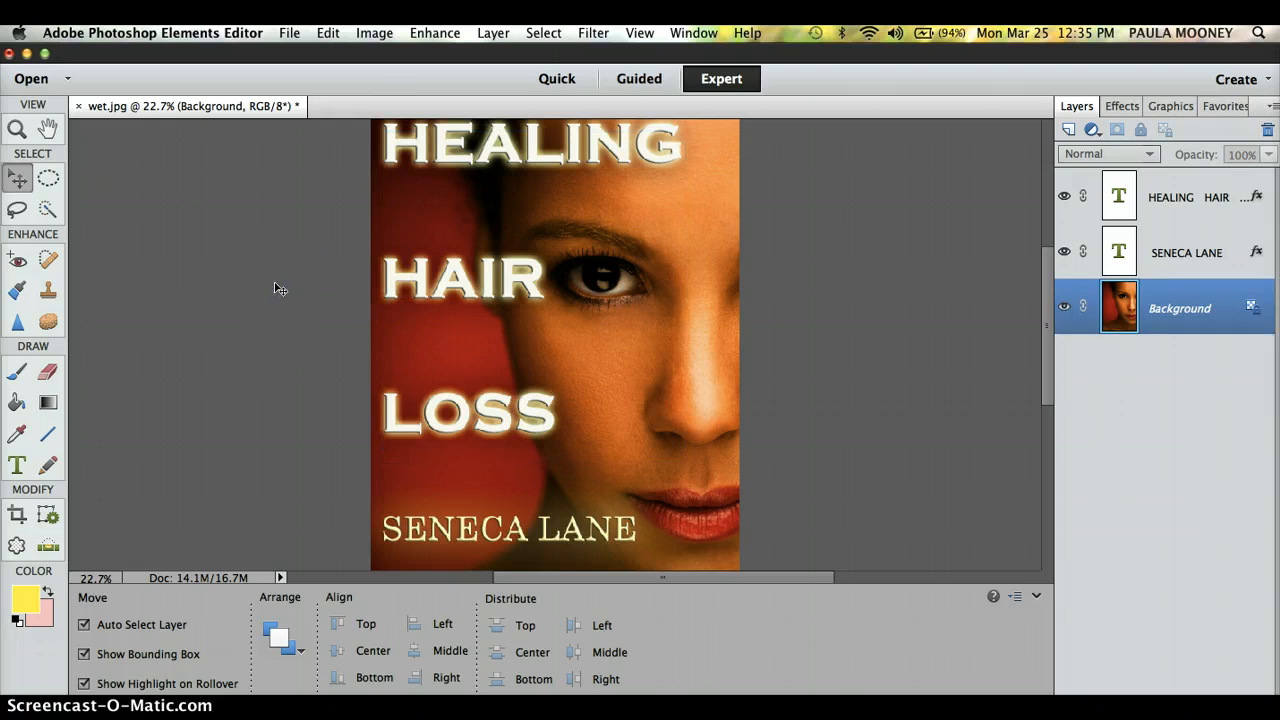